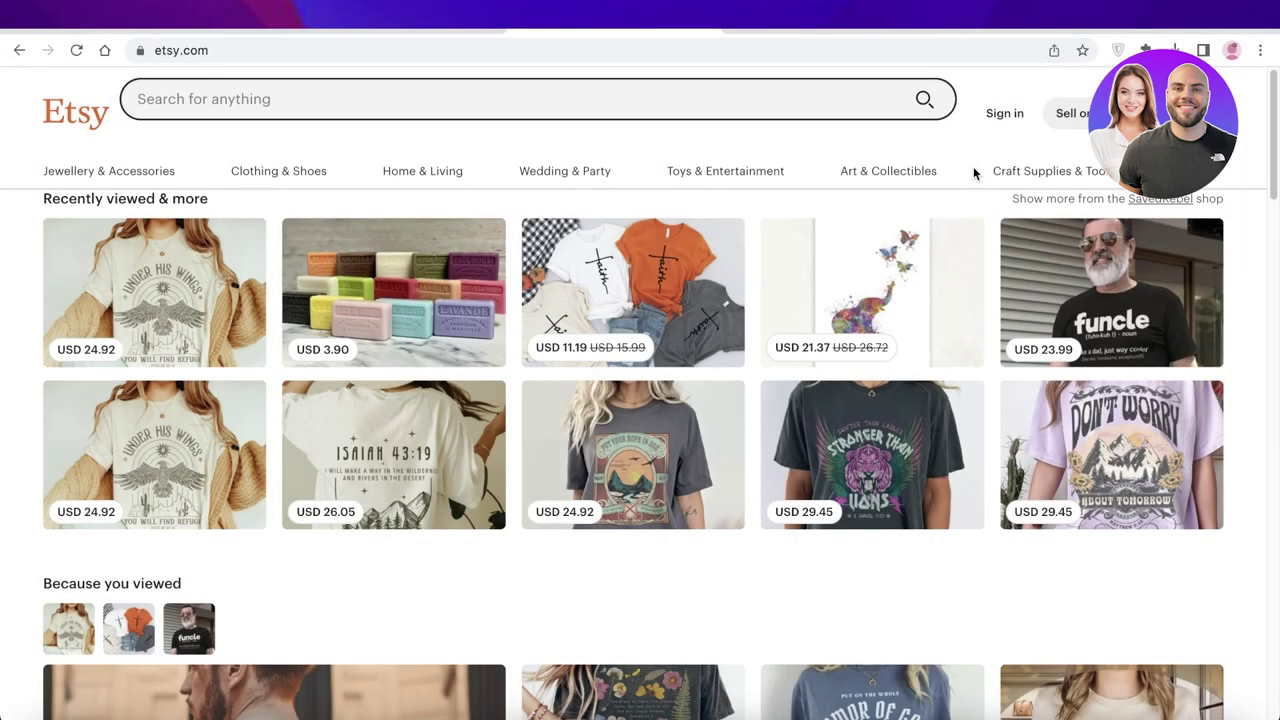
- Scroll down the Etsy homepage to the elephant nursery print recommendation
{"action": "scroll", "coordinate": [971, 178], "scroll_direction": "down", "scroll_amount": 8}
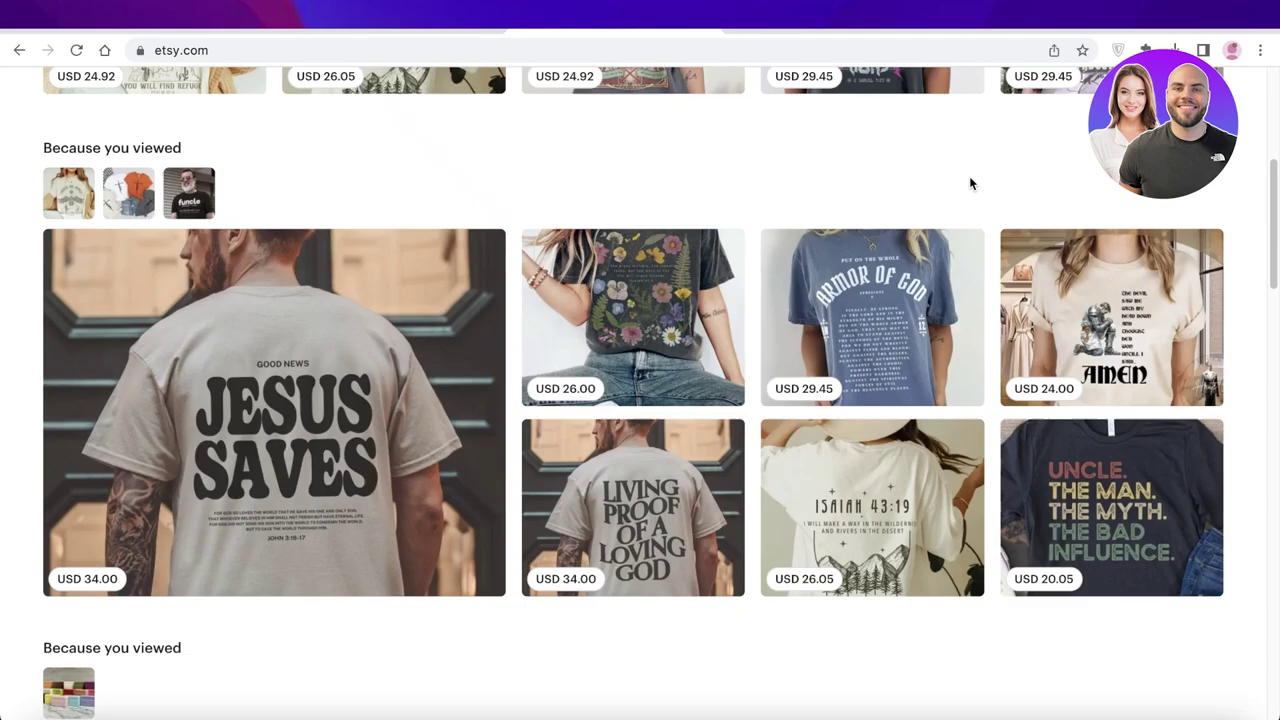
{"action": "scroll", "coordinate": [679, 357], "scroll_direction": "down", "scroll_amount": 4}
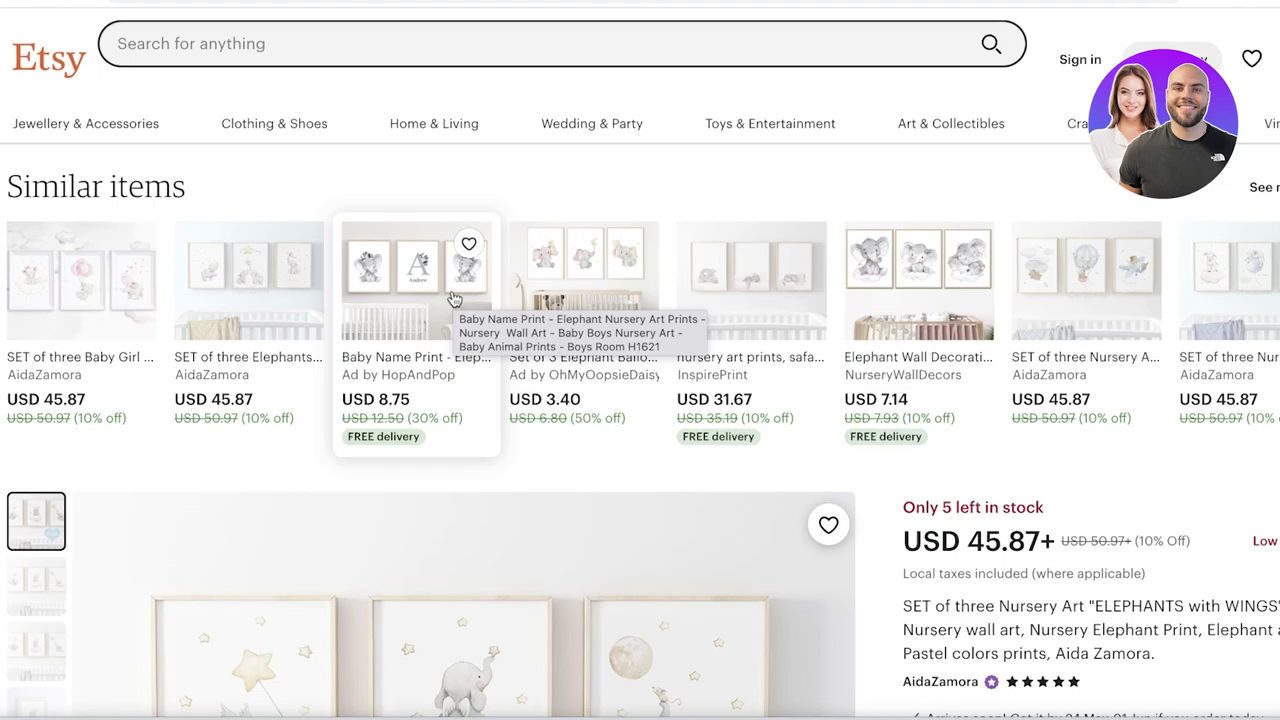
- Browse the second and third photos of the ELEPHANTS with WINGS print set
{"action": "scroll", "coordinate": [430, 250], "scroll_direction": "down", "scroll_amount": 5}
{"action": "scroll", "coordinate": [757, 137], "scroll_direction": "up", "scroll_amount": 1}
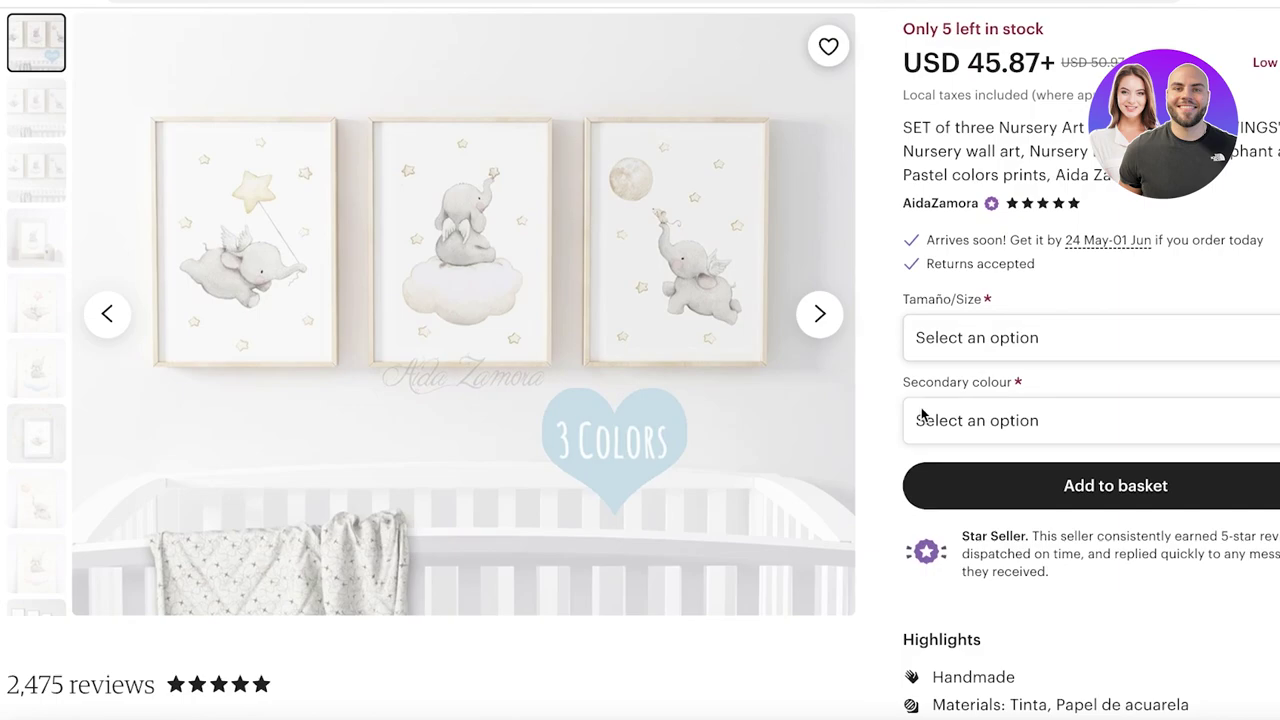
{"action": "left_click", "coordinate": [48, 125]}
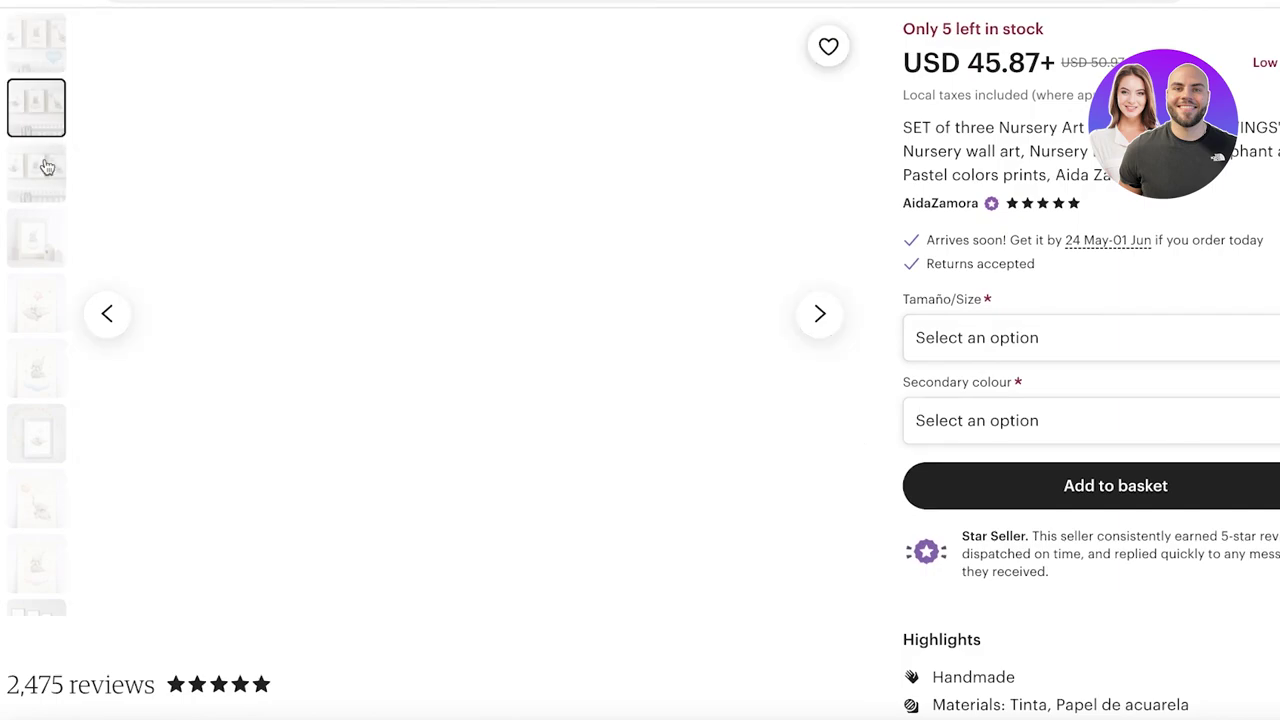
{"action": "left_click", "coordinate": [47, 166]}
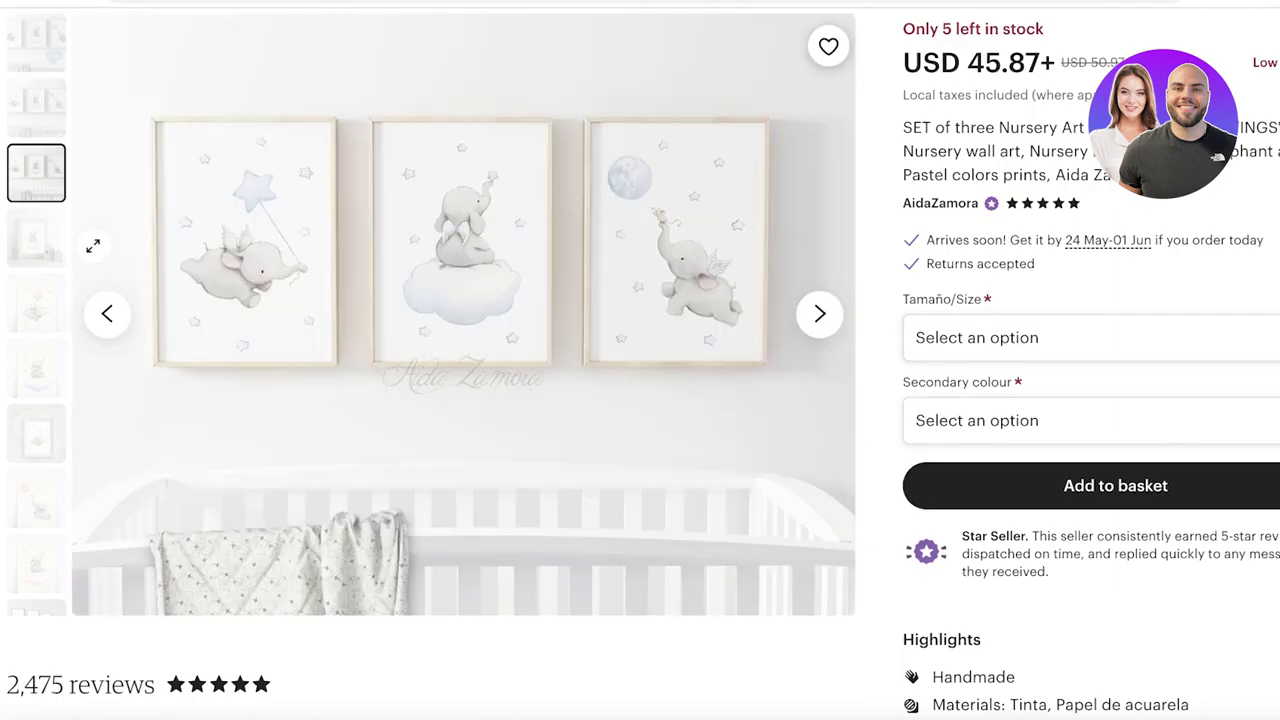
{"action": "scroll", "coordinate": [343, 306], "scroll_direction": "down", "scroll_amount": 4}
{"action": "scroll", "coordinate": [343, 306], "scroll_direction": "up", "scroll_amount": 7}
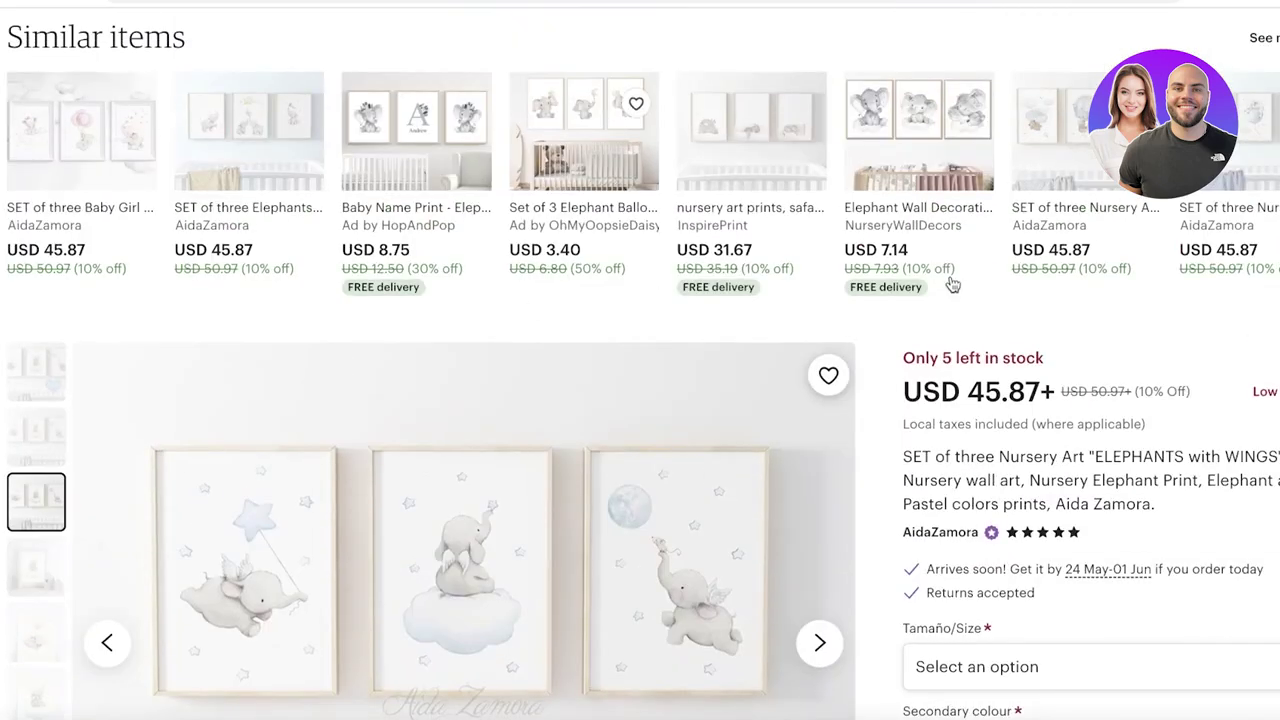
{"action": "scroll", "coordinate": [1182, 473], "scroll_direction": "down", "scroll_amount": 1}
{"action": "scroll", "coordinate": [1180, 472], "scroll_direction": "down", "scroll_amount": 1}
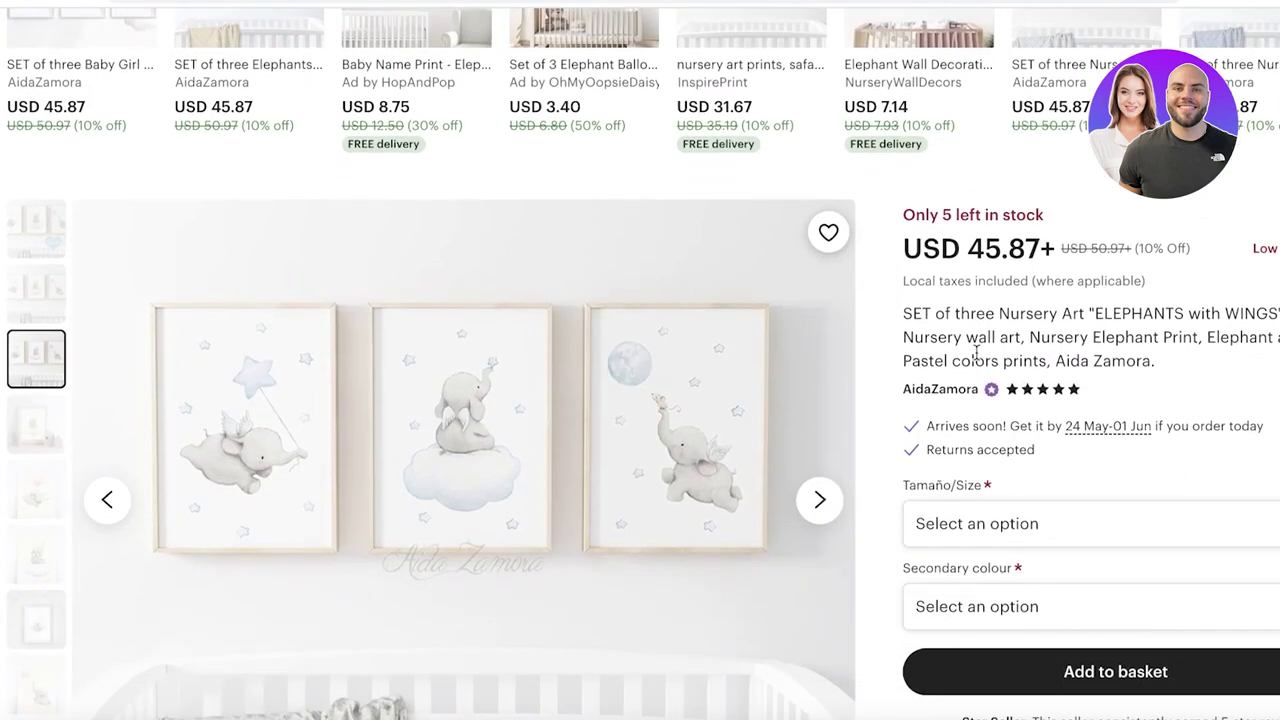
{"action": "scroll", "coordinate": [947, 314], "scroll_direction": "down", "scroll_amount": 5}
- Choose size 30 x 40 cm and Pink secondary colour, raising the price to USD 85.63
{"action": "left_click", "coordinate": [929, 258]}
{"action": "left_click", "coordinate": [985, 340]}
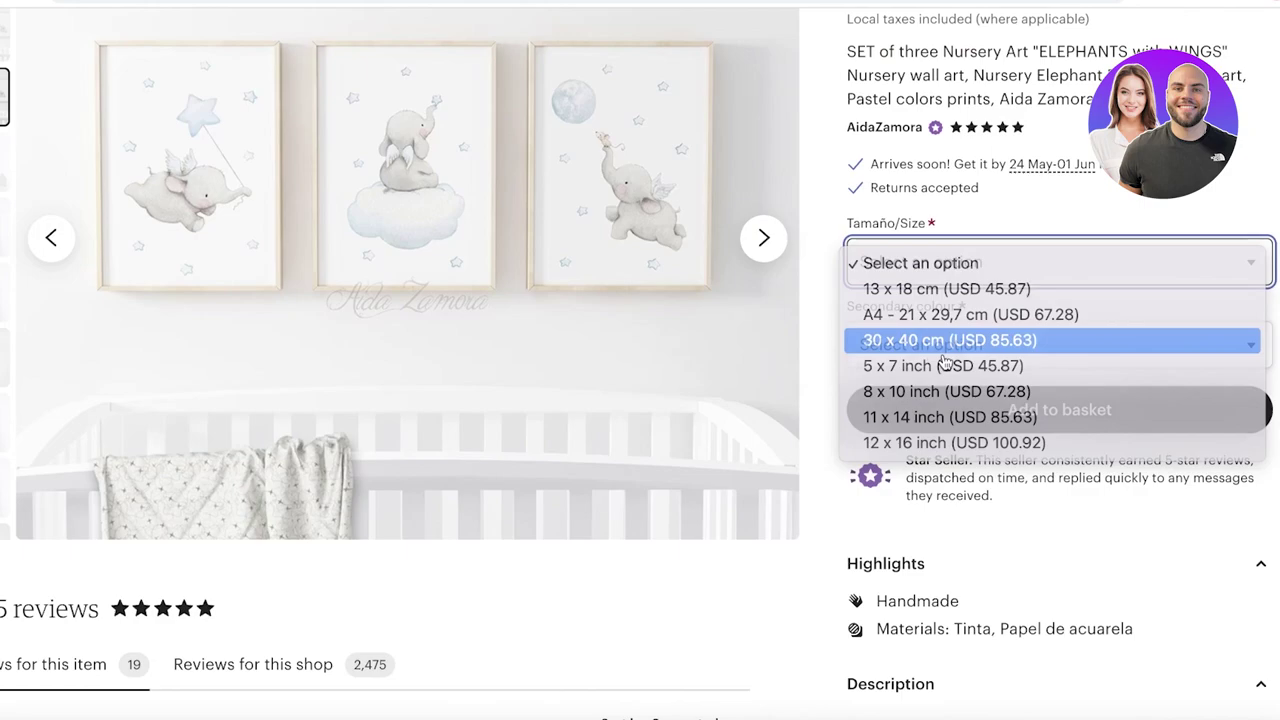
{"action": "left_click", "coordinate": [997, 358]}
{"action": "left_click", "coordinate": [946, 400]}
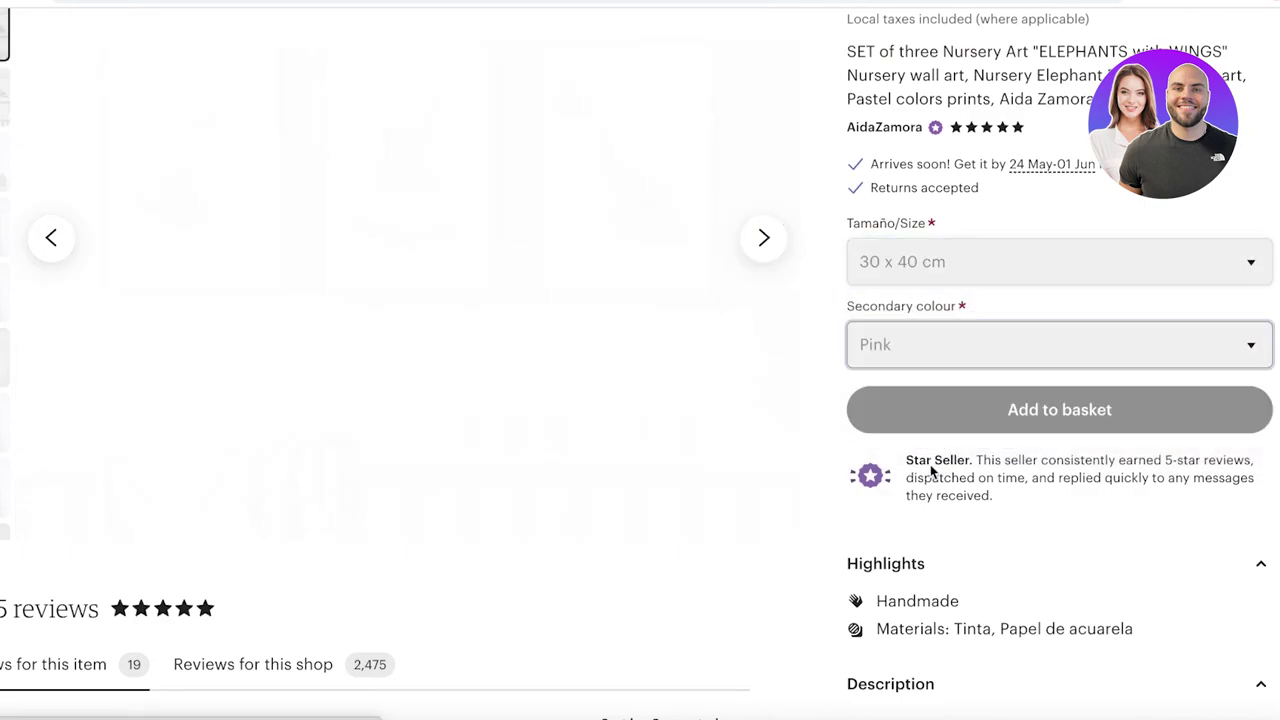
{"action": "scroll", "coordinate": [1108, 459], "scroll_direction": "up", "scroll_amount": 5}
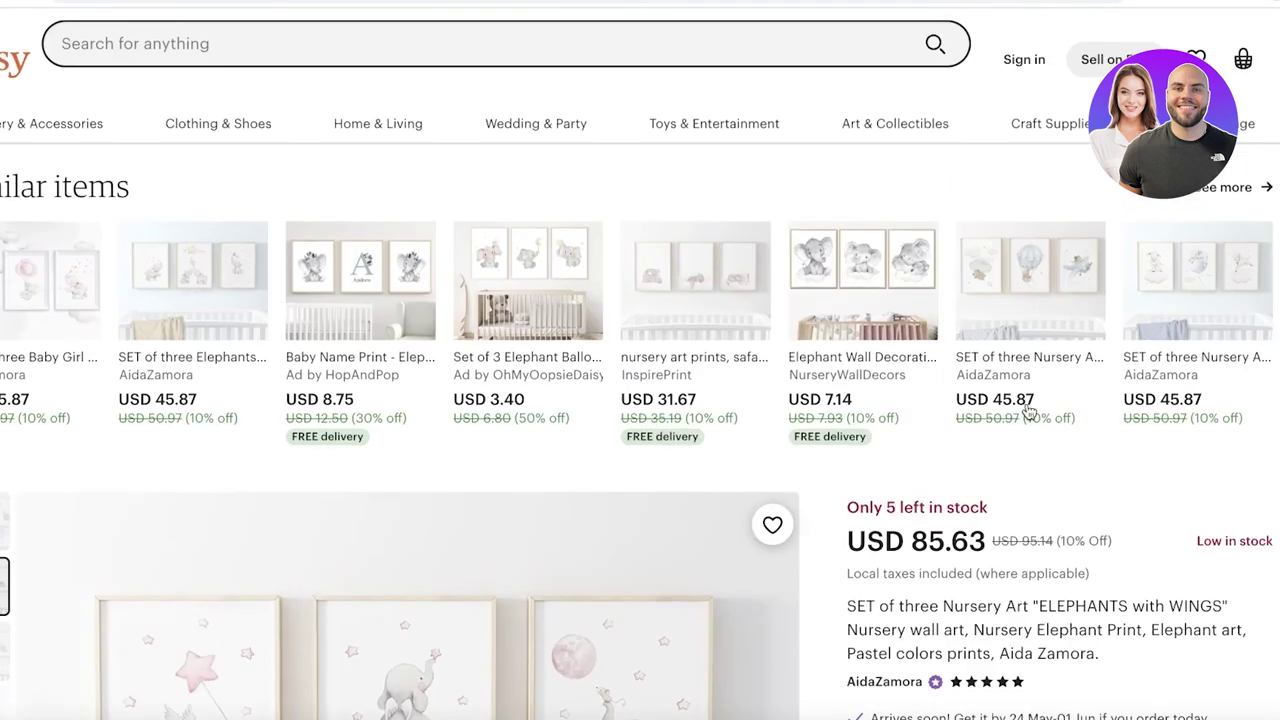
- Open Art & Collectibles and scroll through its 12,558,551-result Find something you love grid
{"action": "left_click", "coordinate": [930, 124]}
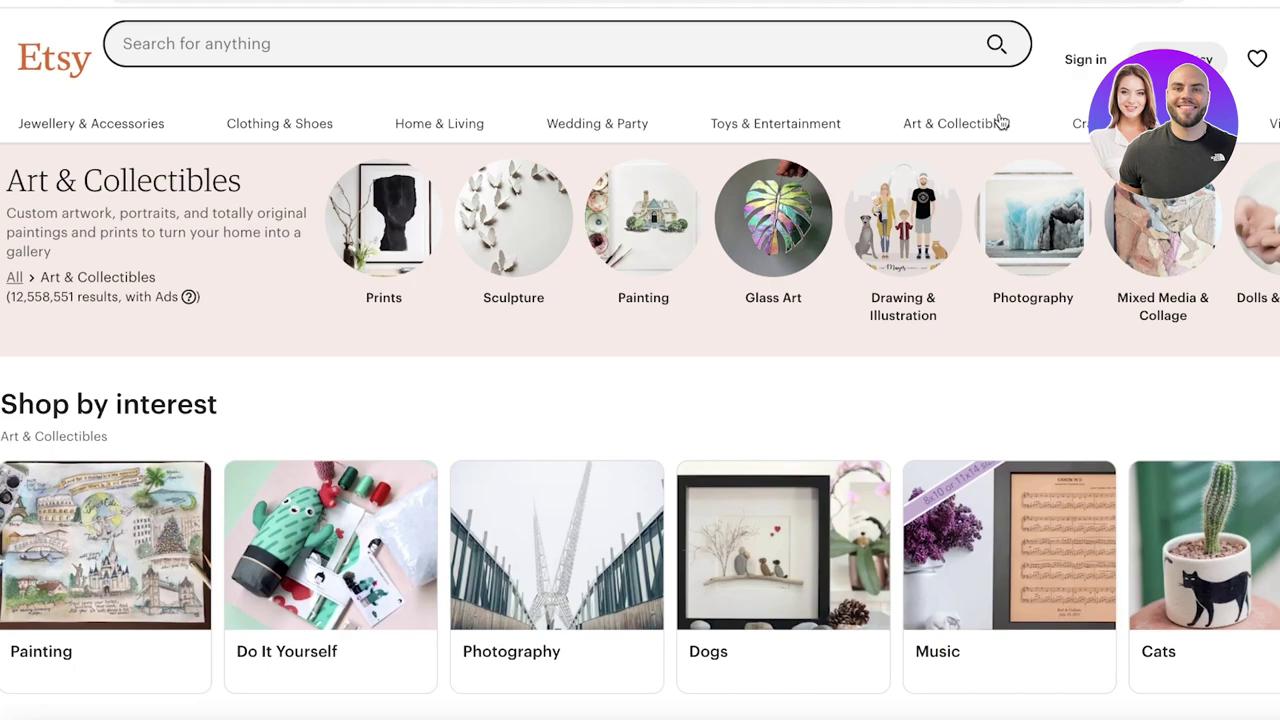
{"action": "scroll", "coordinate": [835, 155], "scroll_direction": "down", "scroll_amount": 1}
{"action": "scroll", "coordinate": [835, 157], "scroll_direction": "down", "scroll_amount": 2}
{"action": "scroll", "coordinate": [833, 157], "scroll_direction": "up", "scroll_amount": 3}
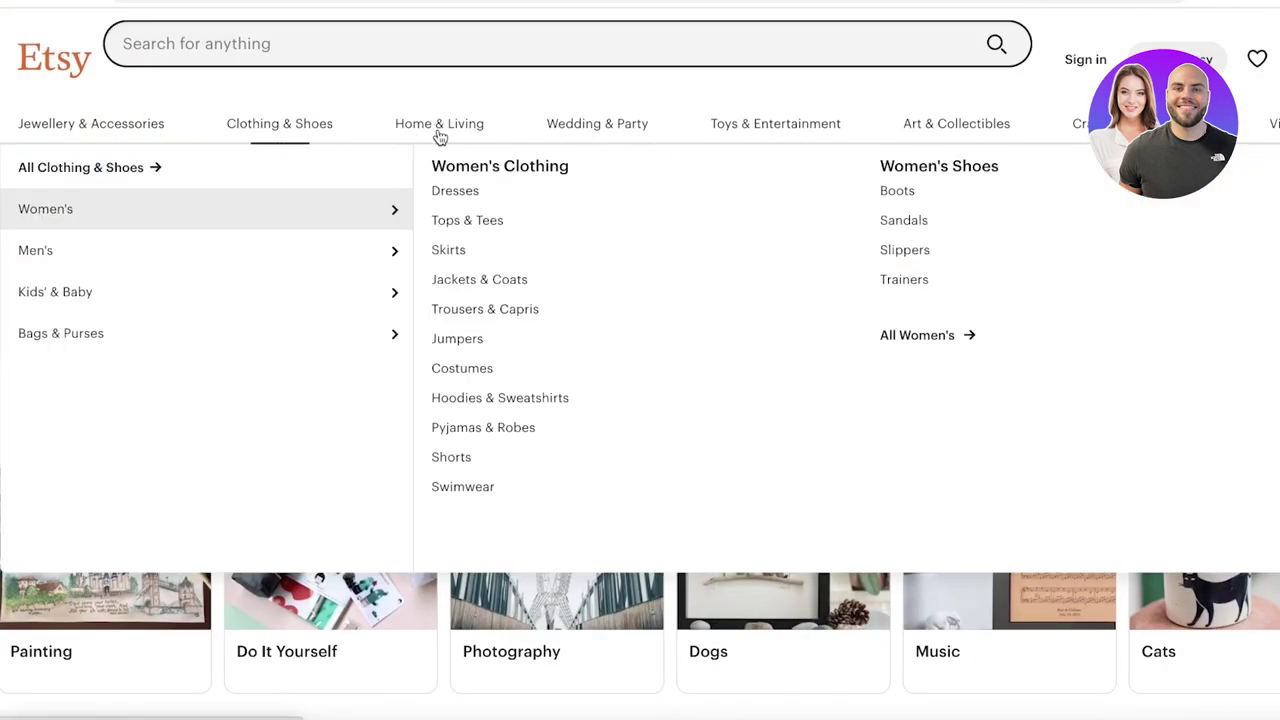
{"action": "mouse_move", "coordinate": [451, 133]}
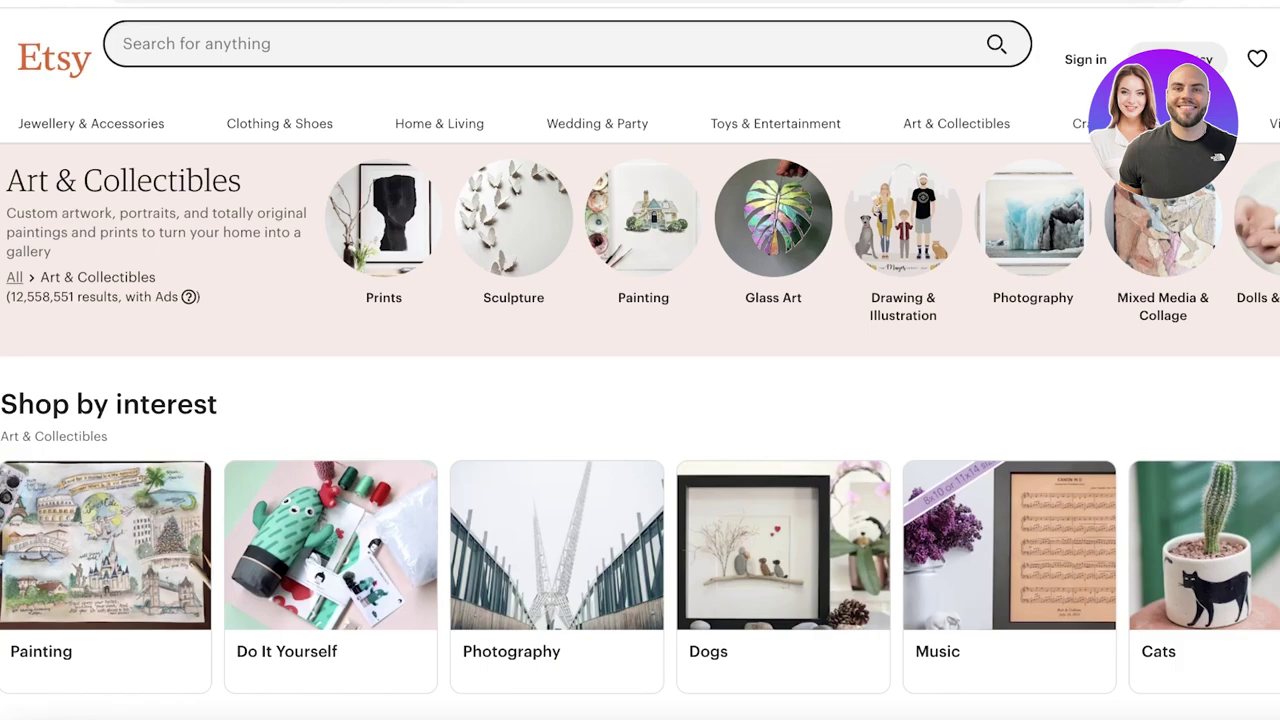
{"action": "scroll", "coordinate": [929, 286], "scroll_direction": "down", "scroll_amount": 7}
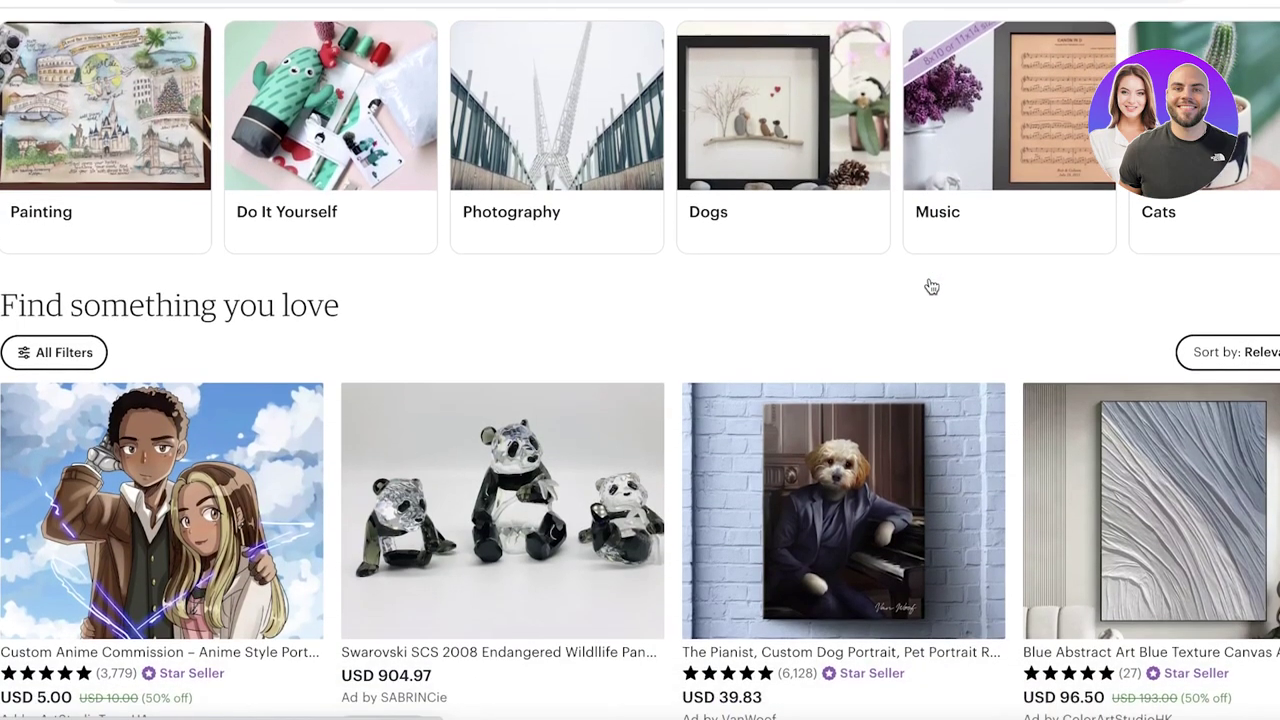
{"action": "scroll", "coordinate": [929, 286], "scroll_direction": "down", "scroll_amount": 2}
{"action": "scroll", "coordinate": [1003, 226], "scroll_direction": "up", "scroll_amount": 2}
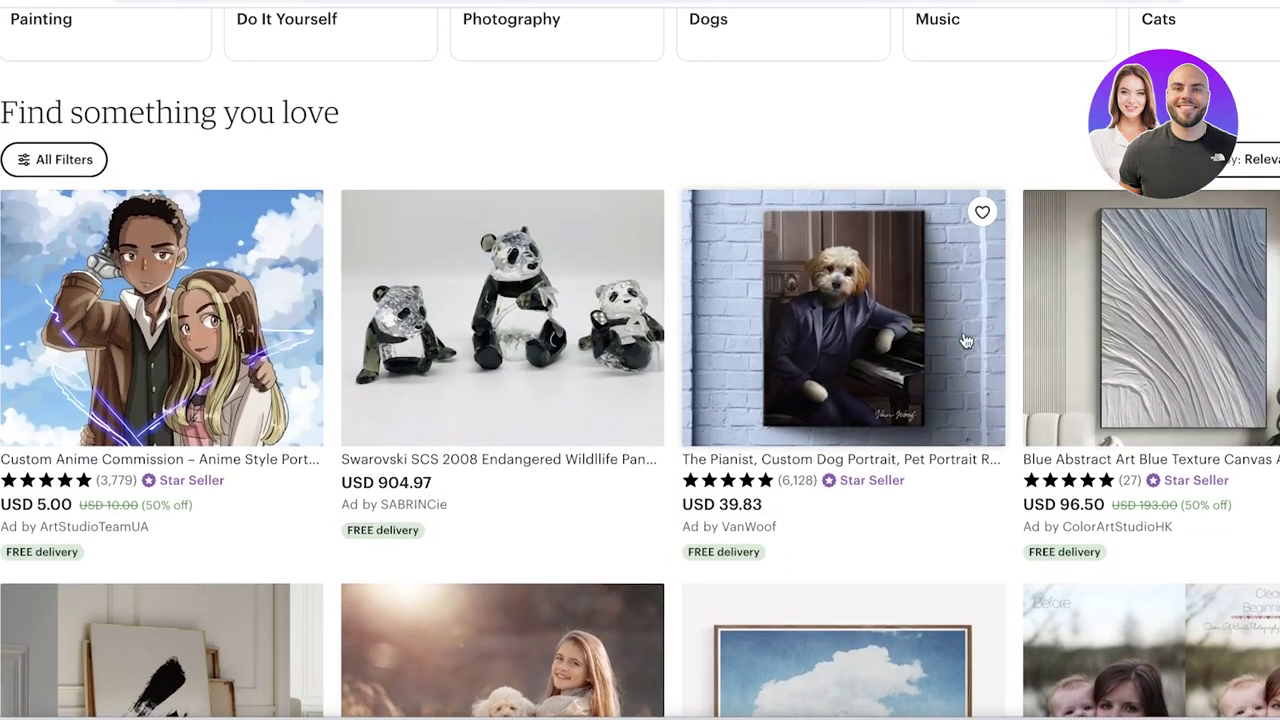
{"action": "scroll", "coordinate": [1200, 364], "scroll_direction": "down", "scroll_amount": 5}
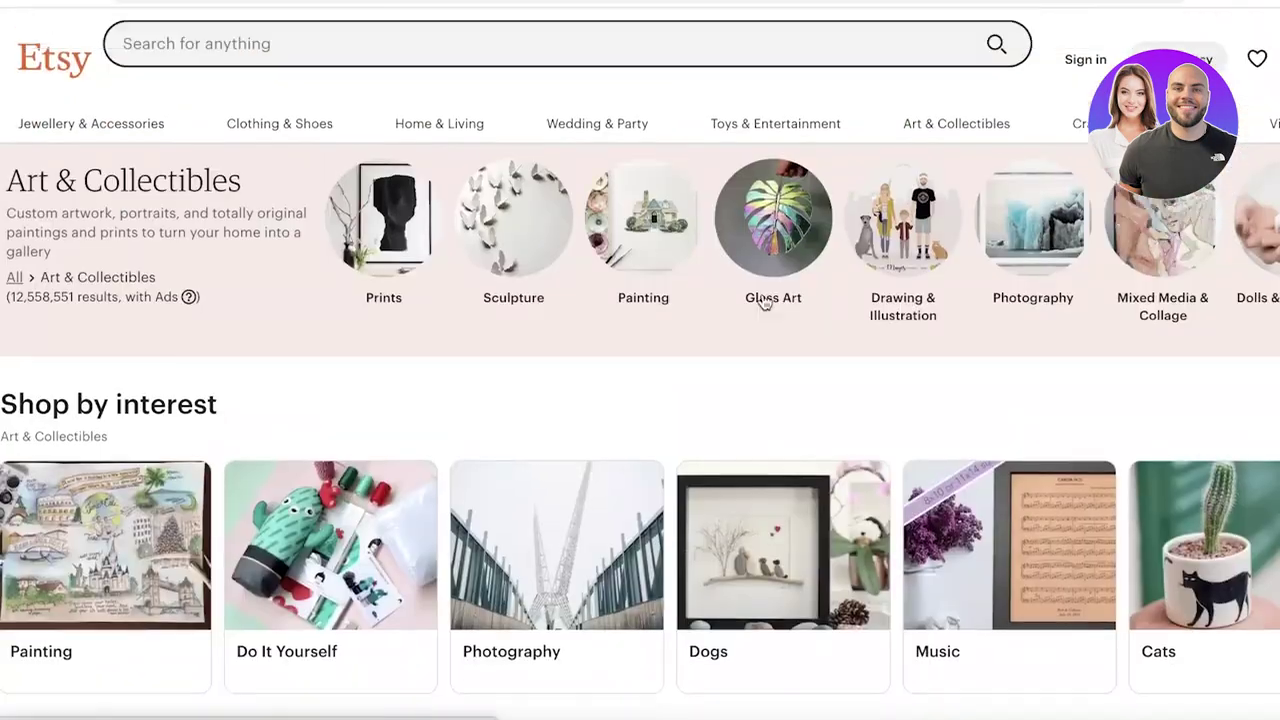
- Search 'digital art' in Art & Collectibles and scroll the results to the Matisse Landscape at Collioure listing
{"action": "left_click", "coordinate": [592, 43]}
{"action": "type", "text": "digital"}
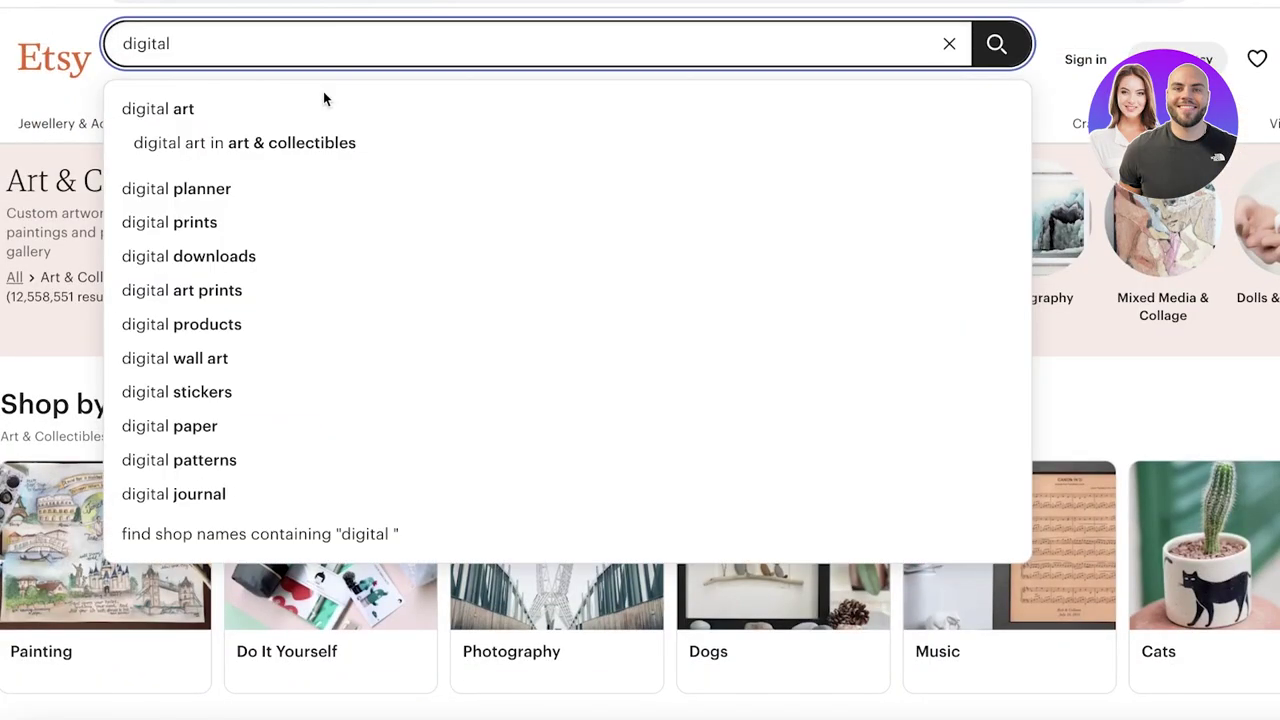
{"action": "left_click", "coordinate": [281, 158]}
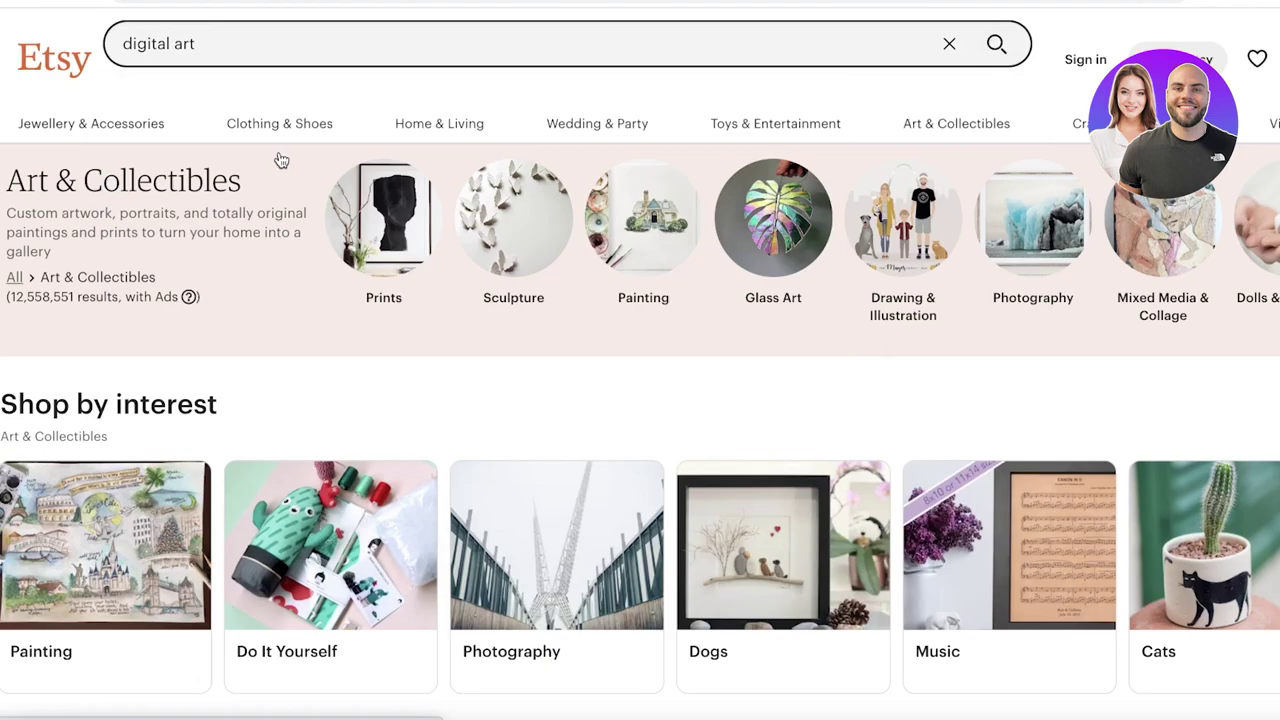
{"action": "scroll", "coordinate": [283, 191], "scroll_direction": "down", "scroll_amount": 3}
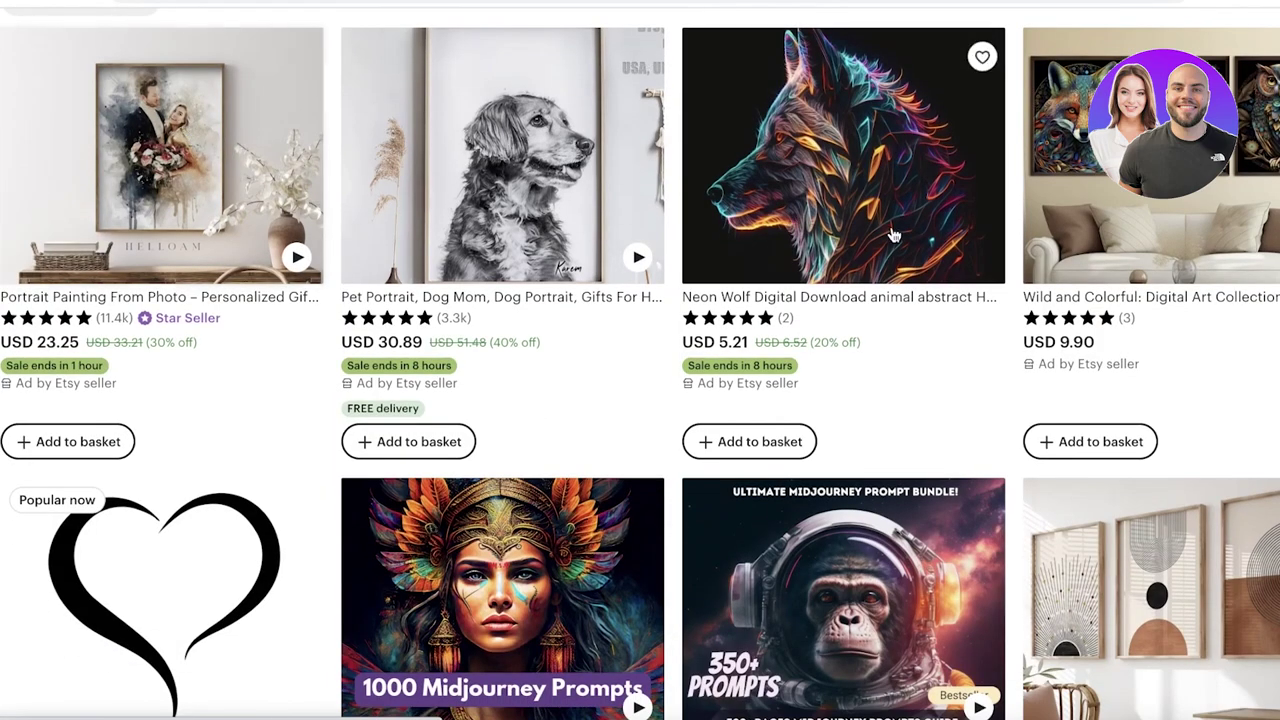
{"action": "scroll", "coordinate": [893, 235], "scroll_direction": "down", "scroll_amount": 5}
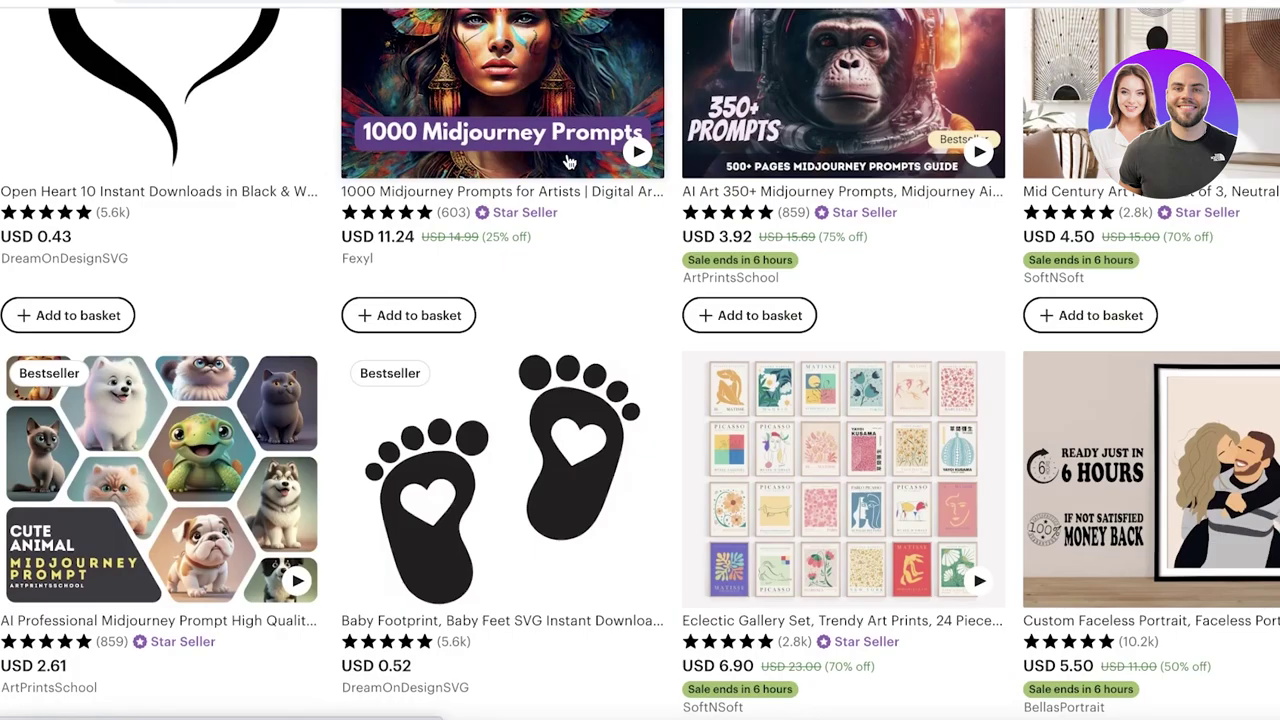
{"action": "scroll", "coordinate": [567, 162], "scroll_direction": "down", "scroll_amount": 2}
{"action": "scroll", "coordinate": [806, 220], "scroll_direction": "down", "scroll_amount": 5}
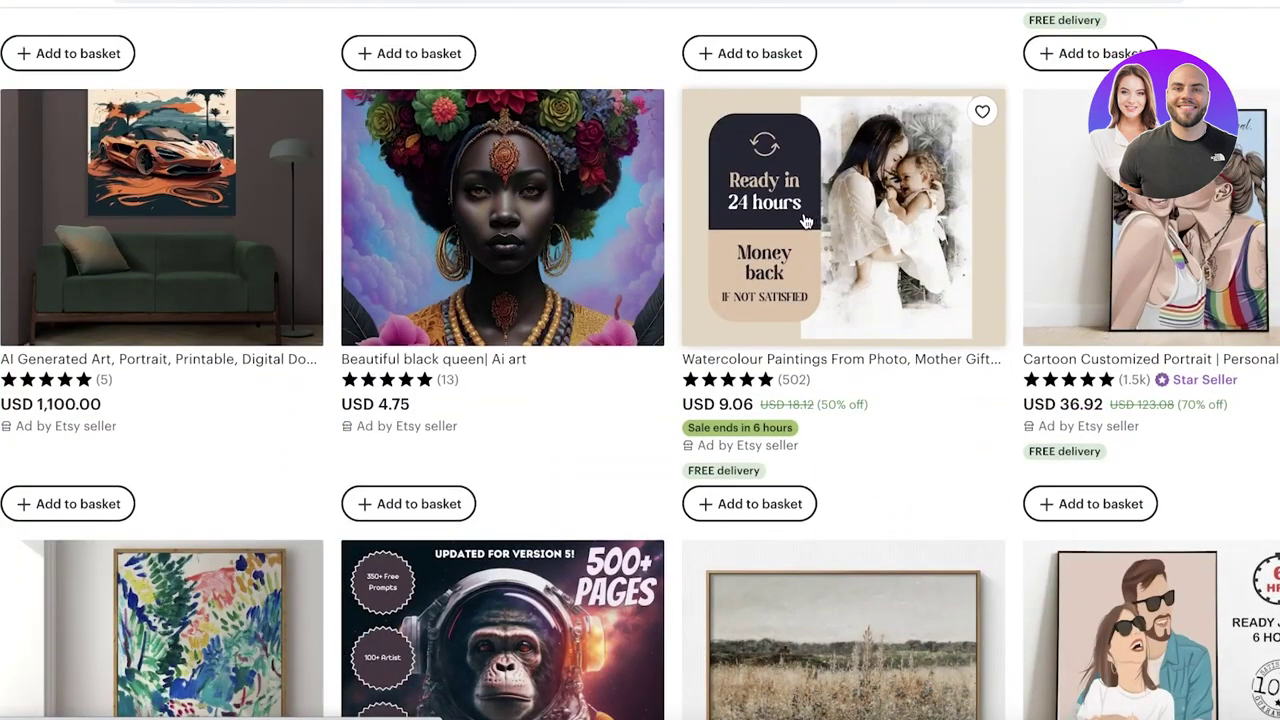
{"action": "scroll", "coordinate": [806, 220], "scroll_direction": "down", "scroll_amount": 5}
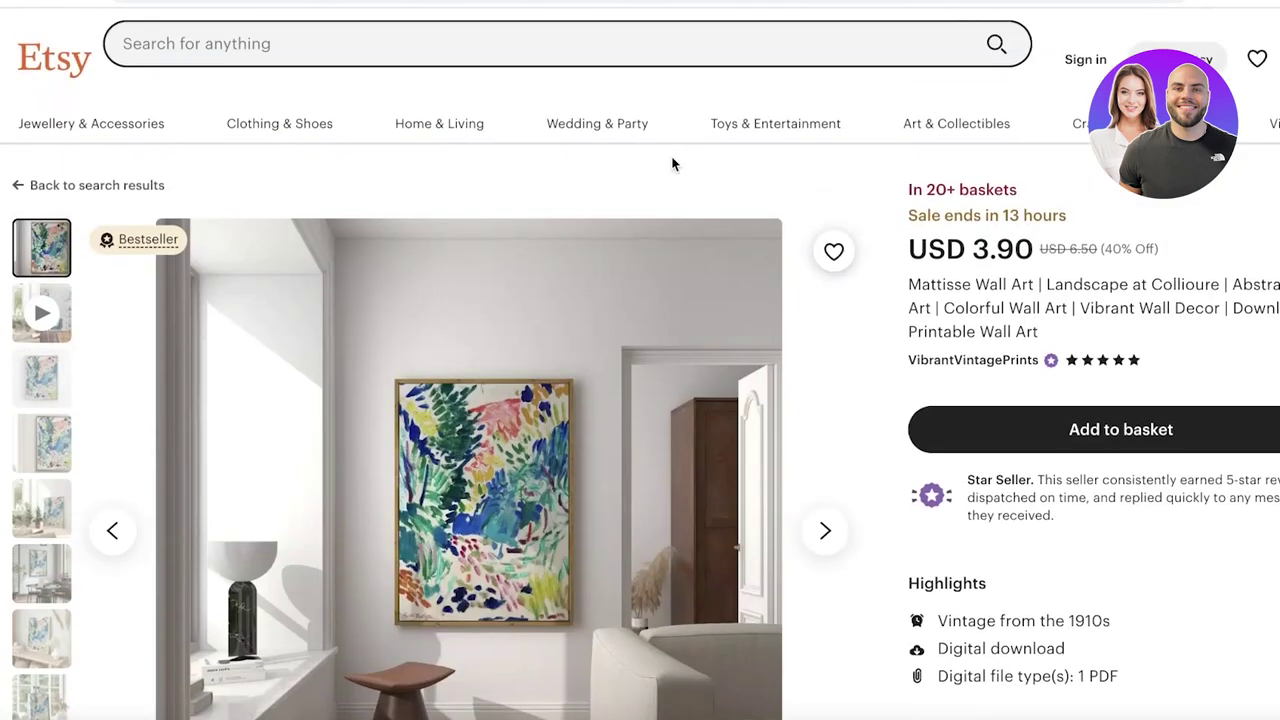
{"action": "scroll", "coordinate": [340, 289], "scroll_direction": "down", "scroll_amount": 3}
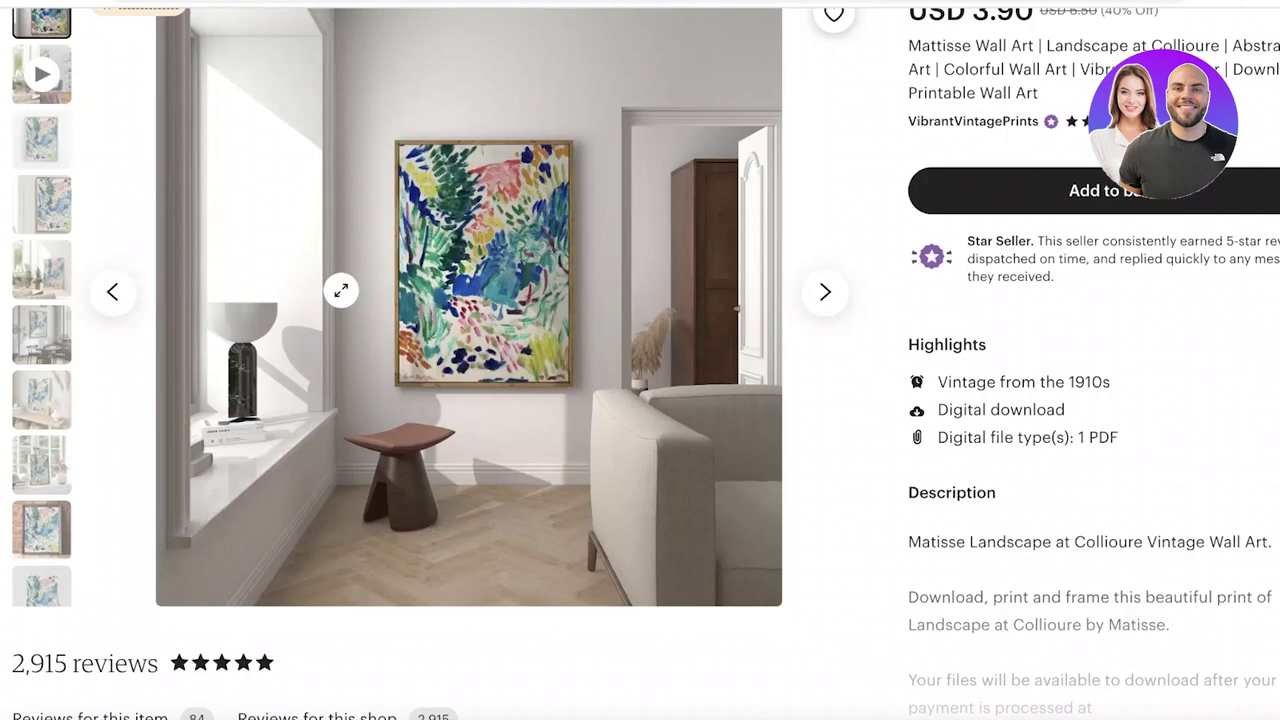
- View the fourth, fifth and sixth photos of the Matisse listing
{"action": "left_click", "coordinate": [42, 205]}
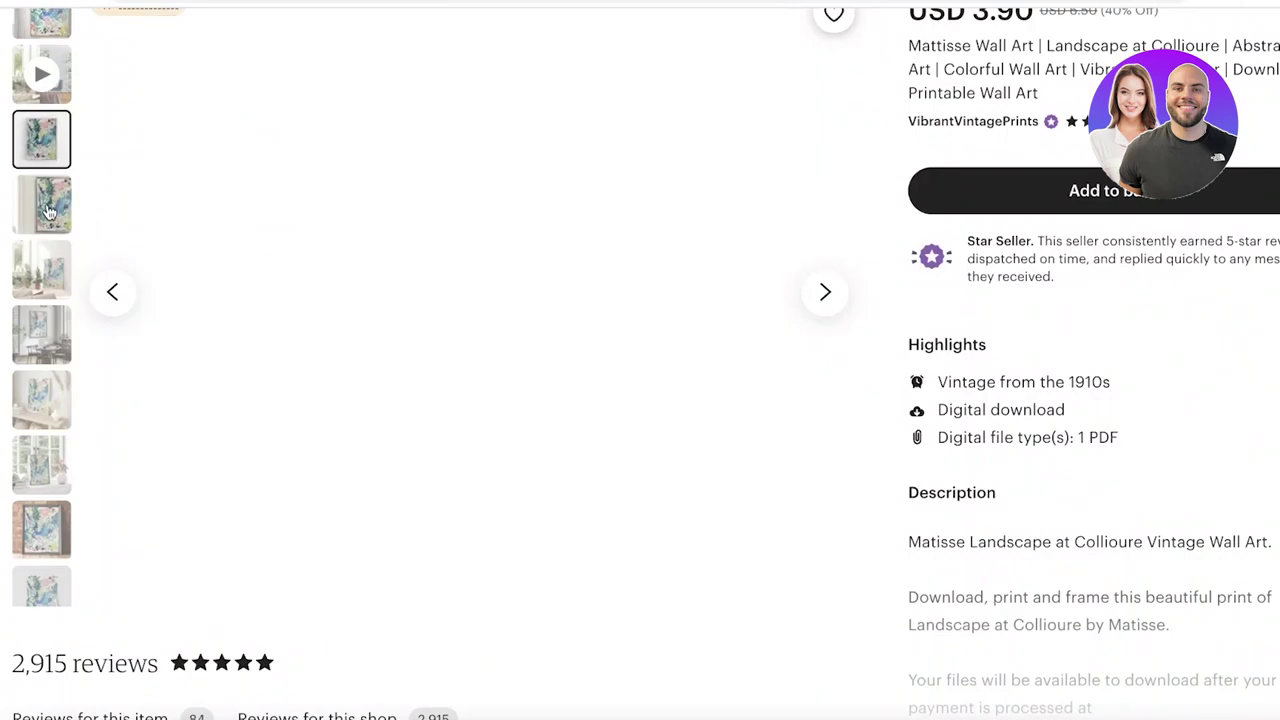
{"action": "left_click", "coordinate": [38, 268]}
{"action": "left_click", "coordinate": [32, 316]}
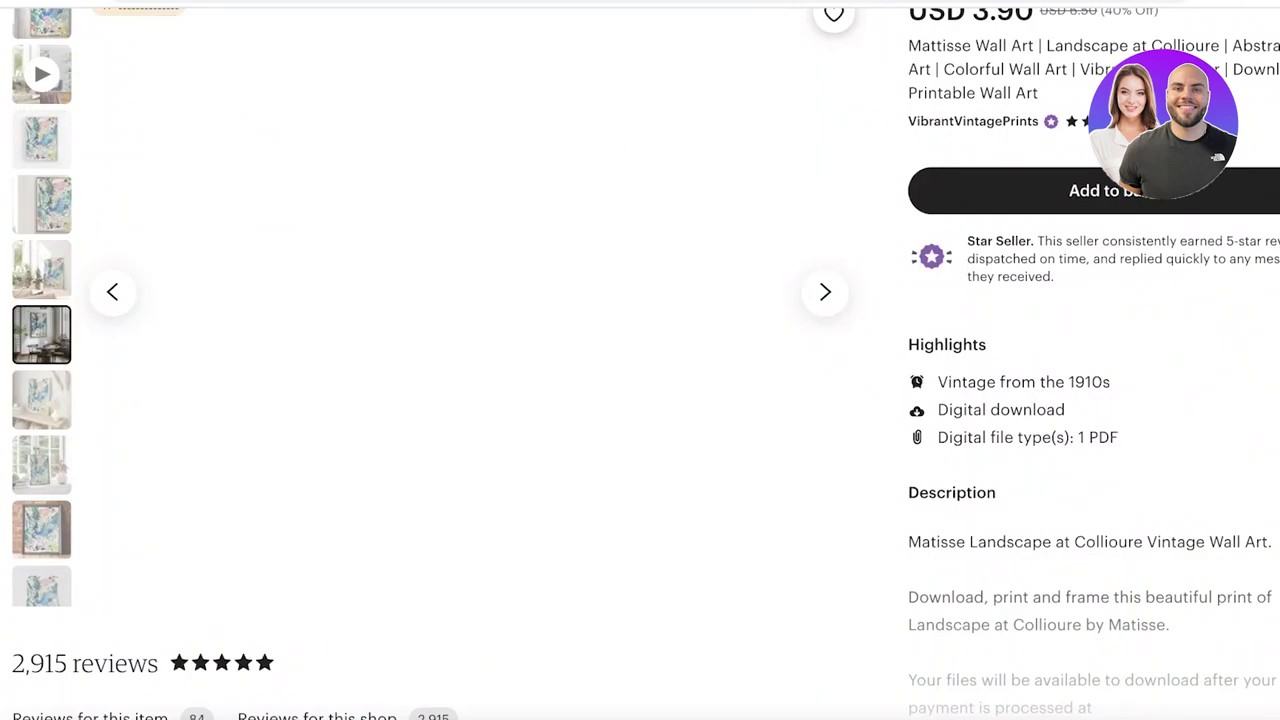
{"action": "scroll", "coordinate": [640, 360], "scroll_direction": "down", "scroll_amount": 3}
{"action": "scroll", "coordinate": [640, 360], "scroll_direction": "up", "scroll_amount": 3}
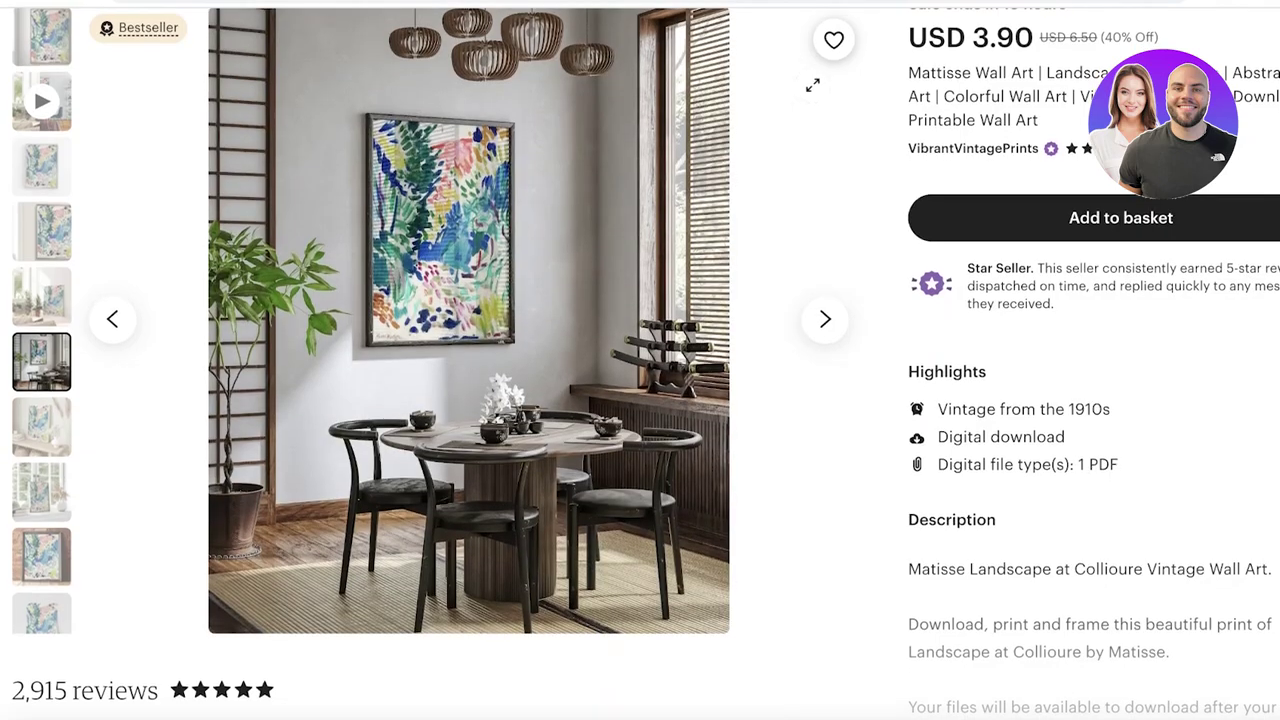
{"action": "scroll", "coordinate": [640, 360], "scroll_direction": "down", "scroll_amount": 5}
{"action": "scroll", "coordinate": [640, 360], "scroll_direction": "up", "scroll_amount": 8}
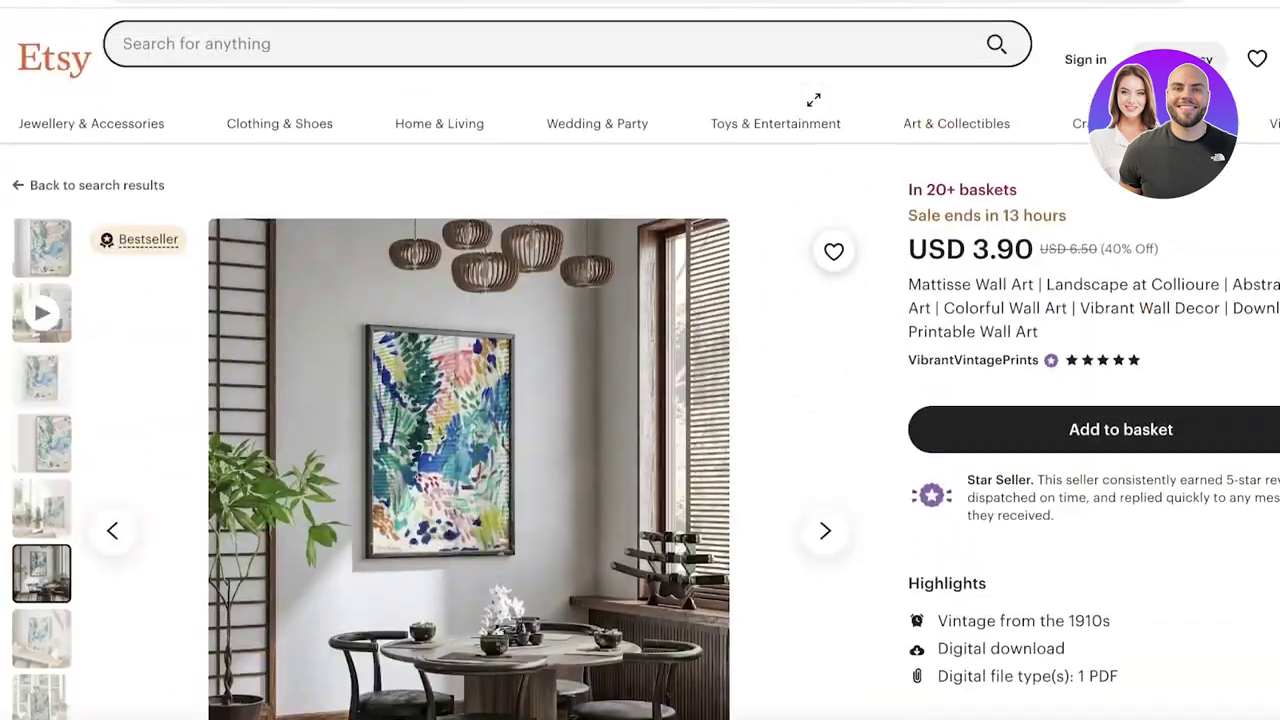
{"action": "scroll", "coordinate": [640, 360], "scroll_direction": "down", "scroll_amount": 9}
{"action": "scroll", "coordinate": [640, 360], "scroll_direction": "up", "scroll_amount": 10}
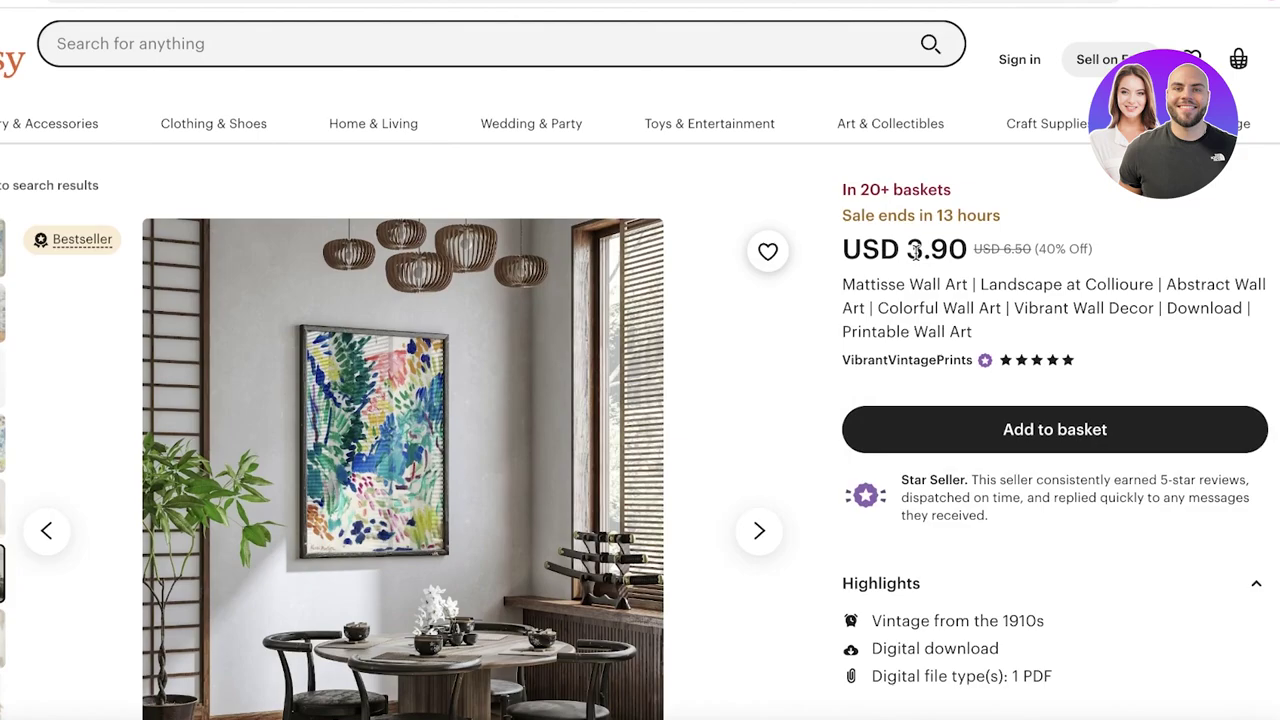
- Highlight the USD 3.90 price and part of the first review, then clear the selection
{"action": "left_click_drag", "start_coordinate": [907, 250], "coordinate": [953, 260]}
{"action": "scroll", "coordinate": [955, 260], "scroll_direction": "down", "scroll_amount": 10}
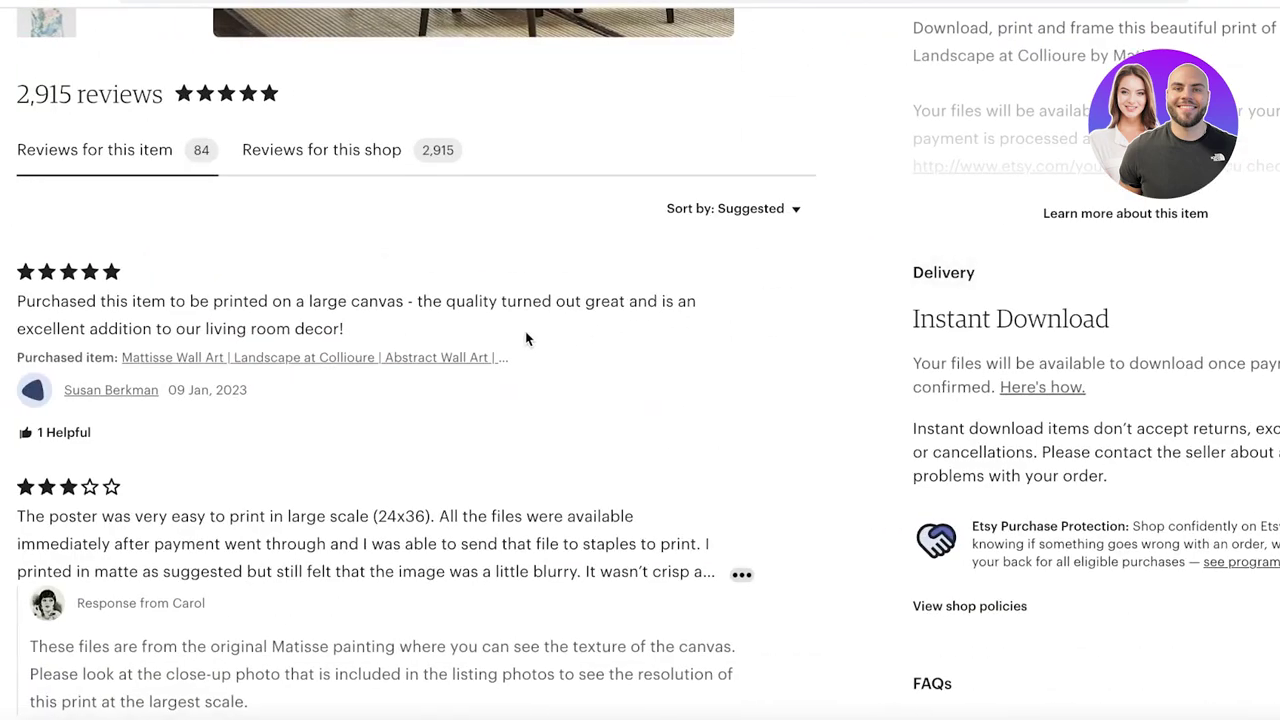
{"action": "left_click_drag", "start_coordinate": [30, 305], "coordinate": [725, 317]}
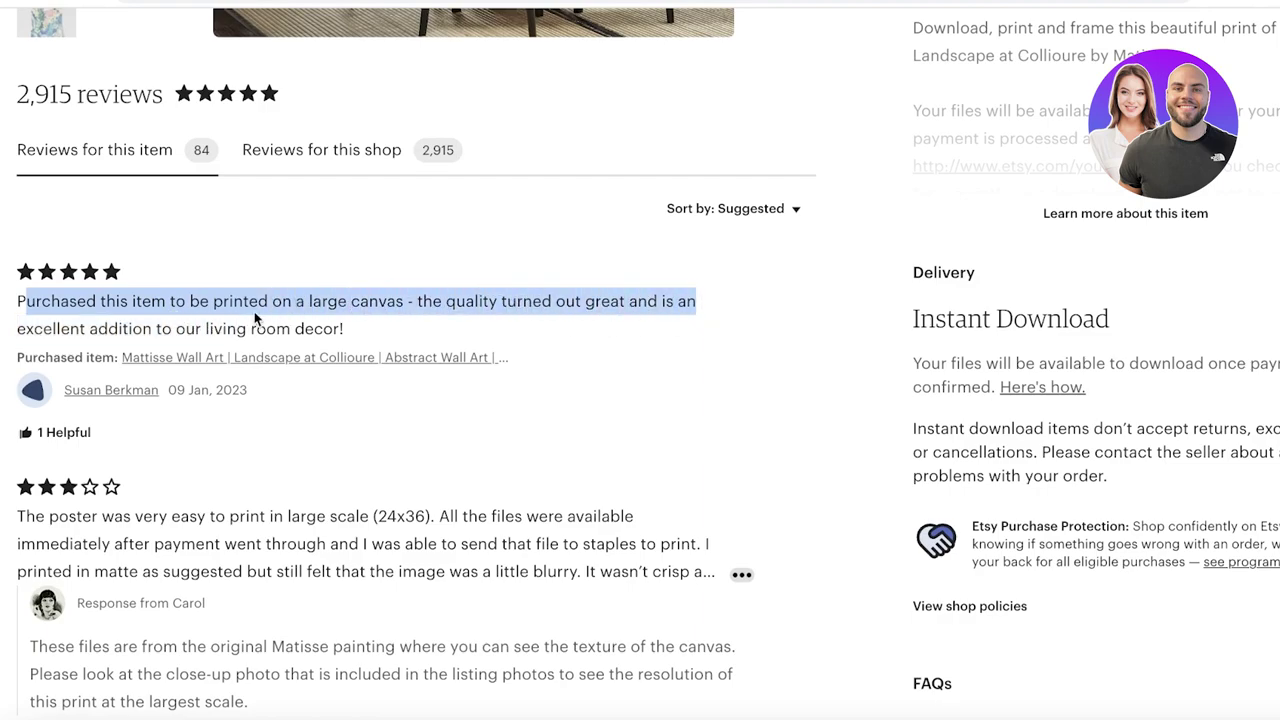
{"action": "left_click", "coordinate": [299, 326]}
{"action": "scroll", "coordinate": [865, 190], "scroll_direction": "up", "scroll_amount": 15}
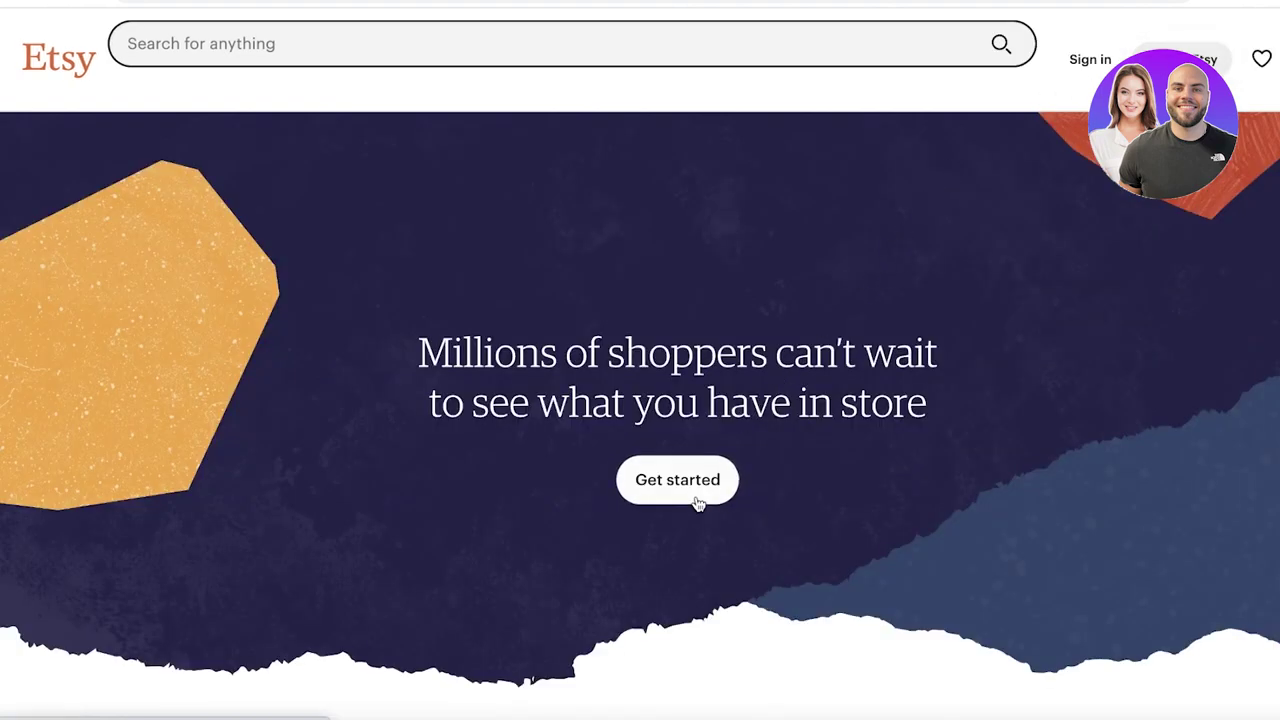
- Choose Get started on the Sell on Etsy page to bring up the Sign in to continue dialog
{"action": "left_click", "coordinate": [690, 482]}
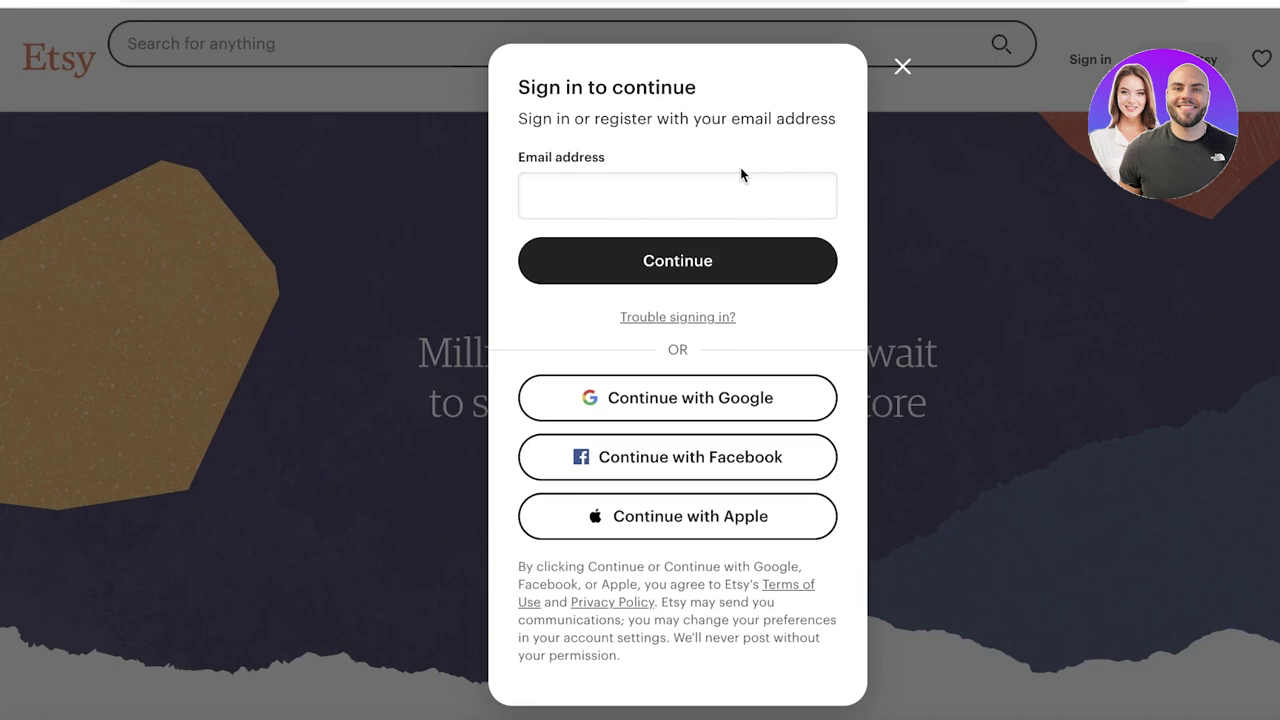
- Sign in with Apple using the suggested Apple ID and its password, then approve continuing to Etsy
{"action": "left_click", "coordinate": [715, 527]}
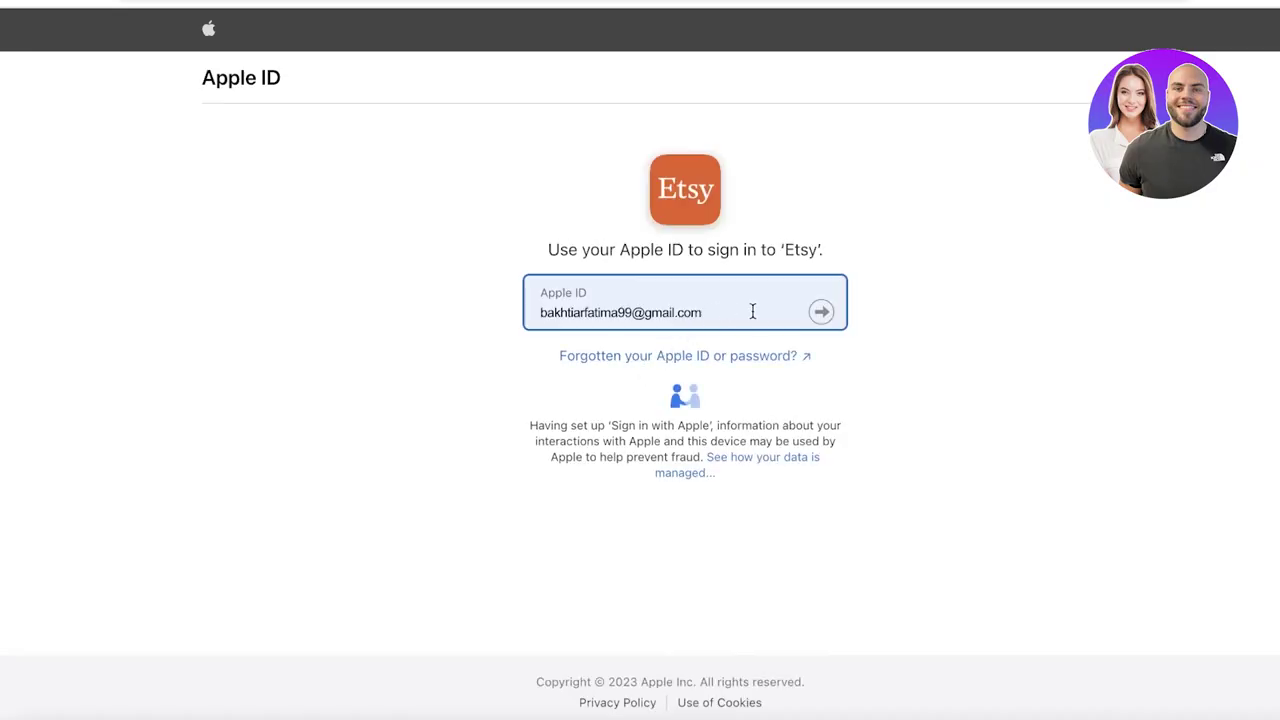
{"action": "left_click", "coordinate": [790, 366]}
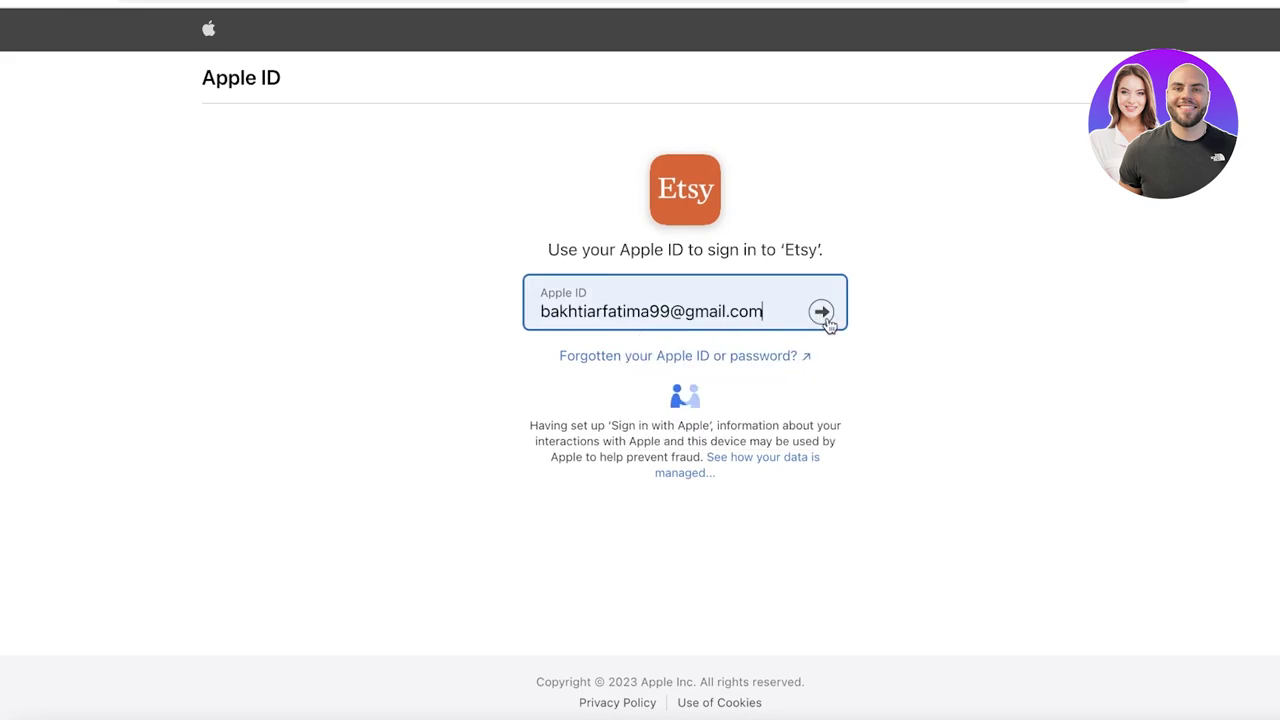
{"action": "left_click", "coordinate": [827, 317]}
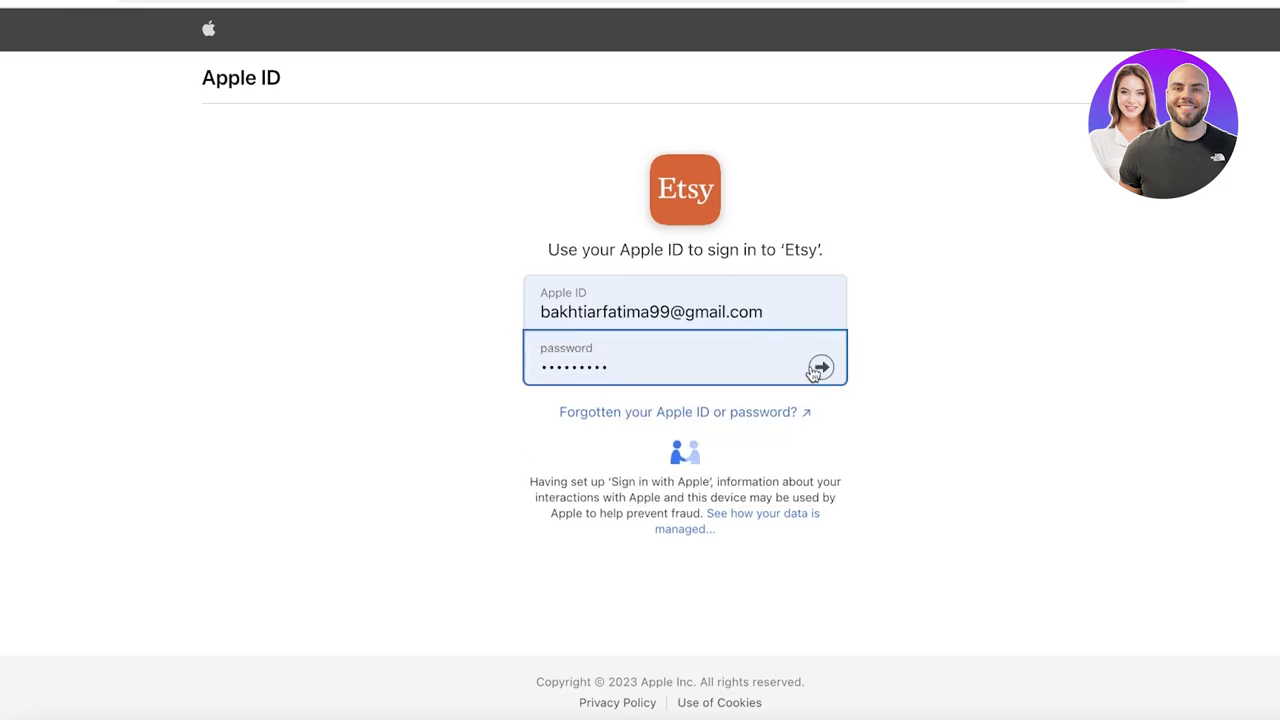
{"action": "left_click", "coordinate": [820, 366]}
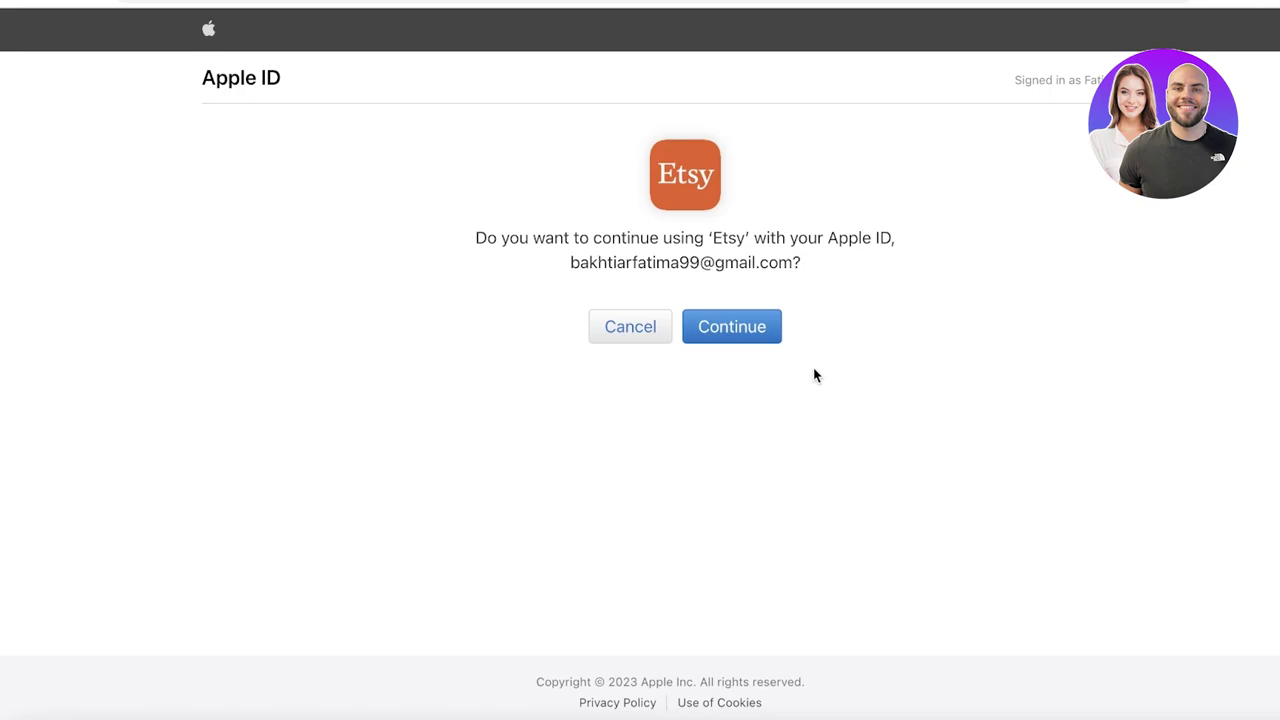
{"action": "left_click", "coordinate": [744, 337]}
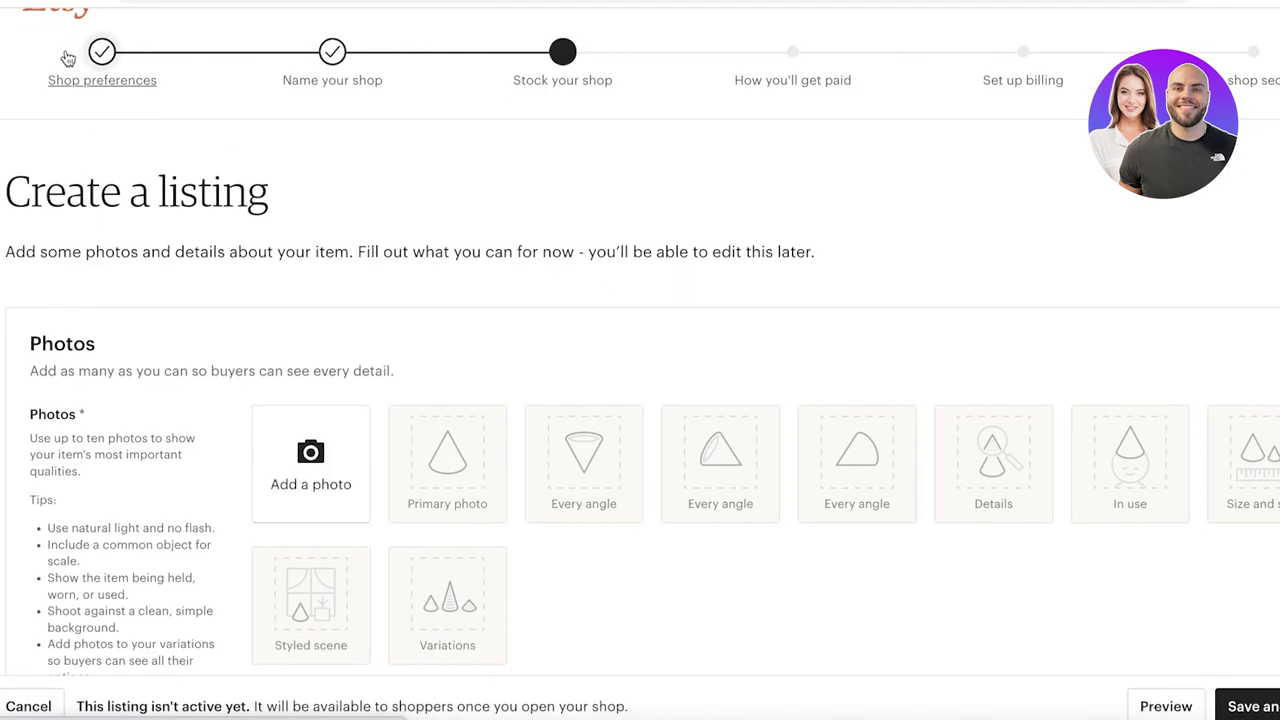
- Leave the listing for Shop preferences and keep India as the shop country with Indian Rupee
{"action": "left_click", "coordinate": [95, 65]}
{"action": "left_click", "coordinate": [760, 264]}
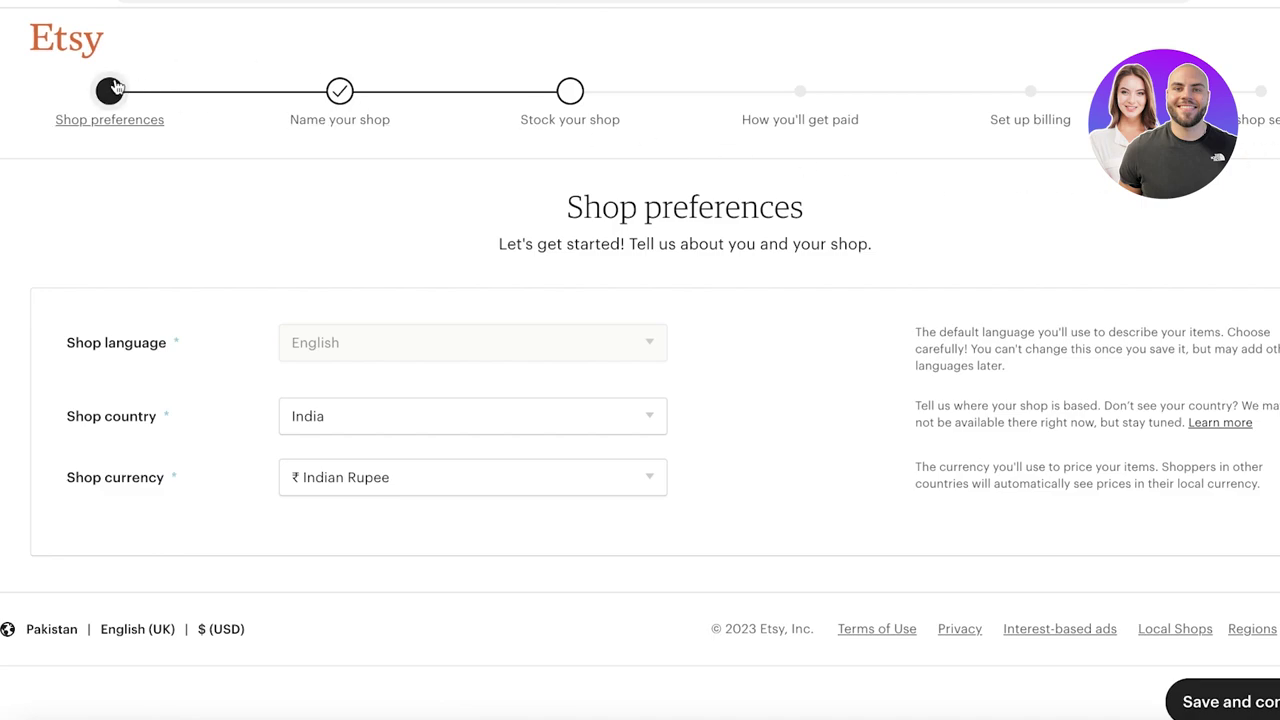
{"action": "left_click", "coordinate": [367, 416]}
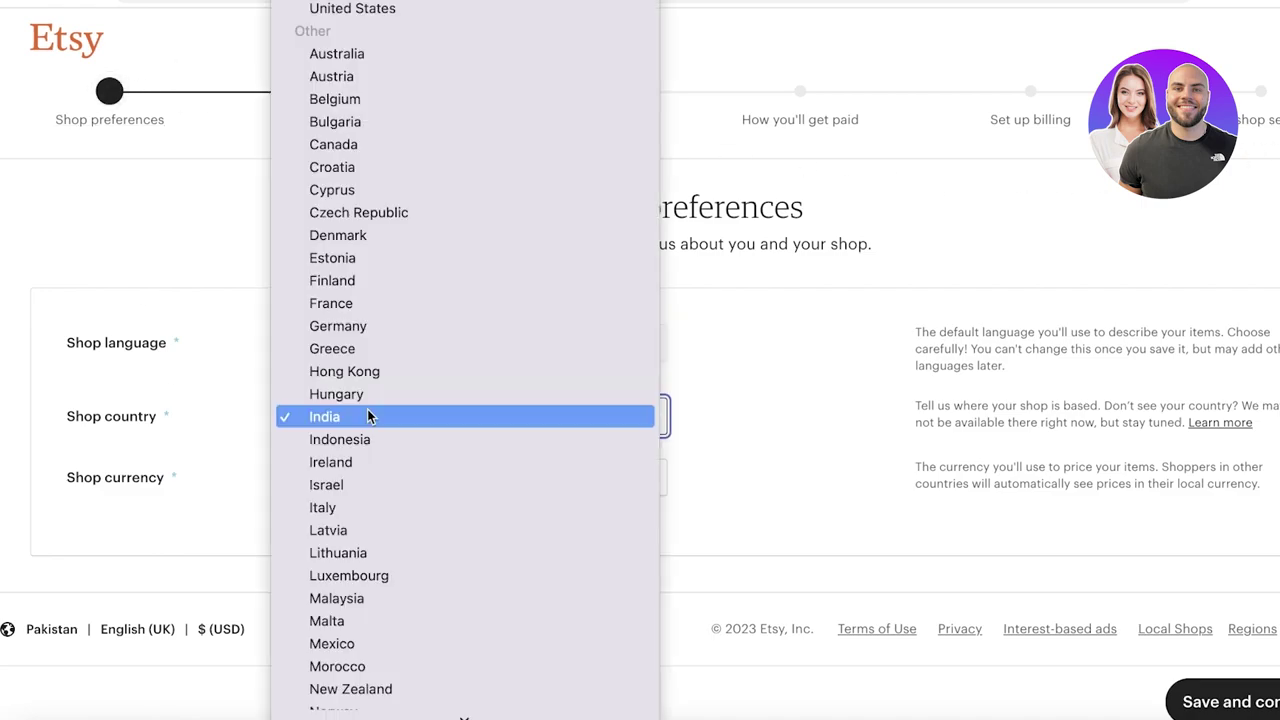
{"action": "scroll", "coordinate": [370, 400], "scroll_direction": "down", "scroll_amount": 5}
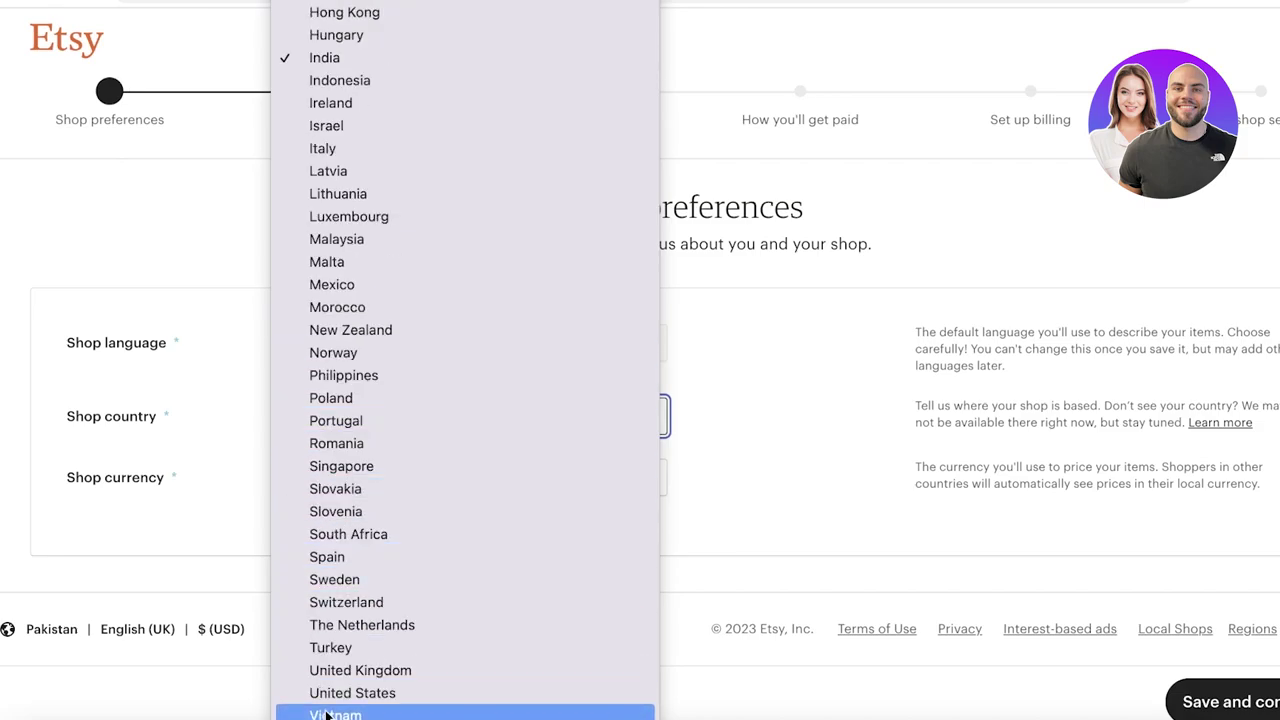
{"action": "scroll", "coordinate": [377, 143], "scroll_direction": "up", "scroll_amount": 9}
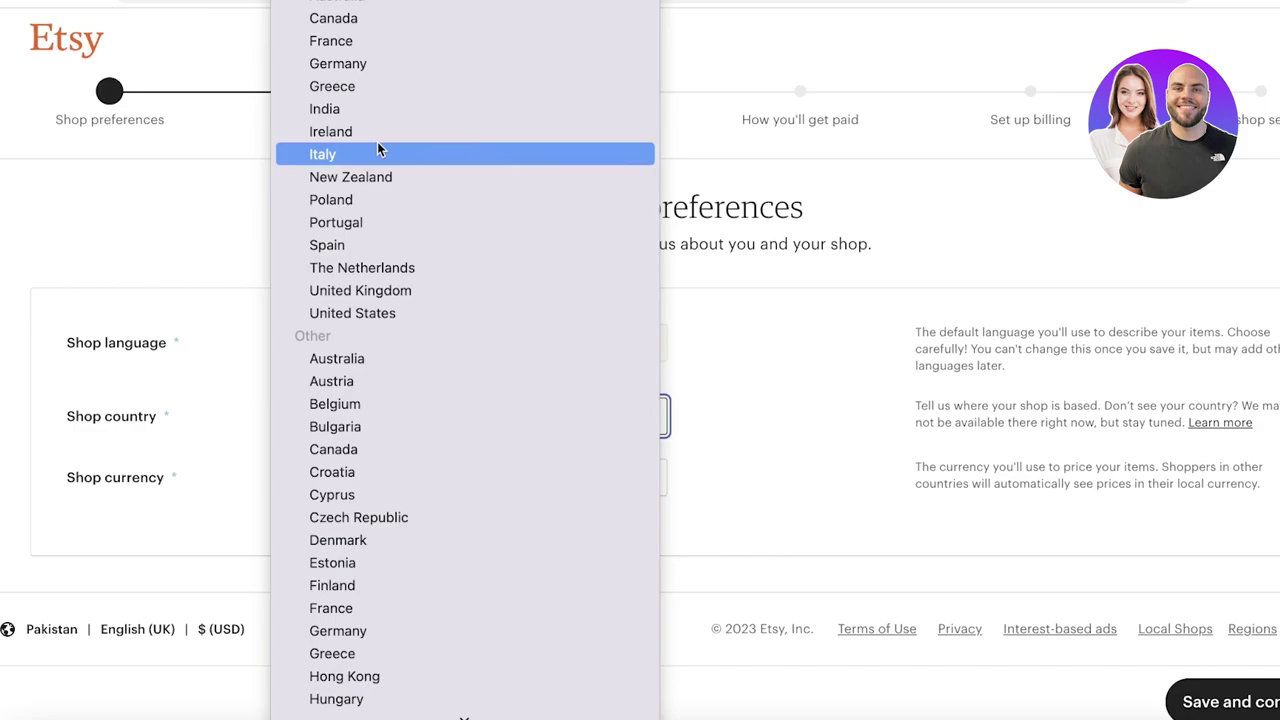
{"action": "scroll", "coordinate": [377, 149], "scroll_direction": "down", "scroll_amount": 7}
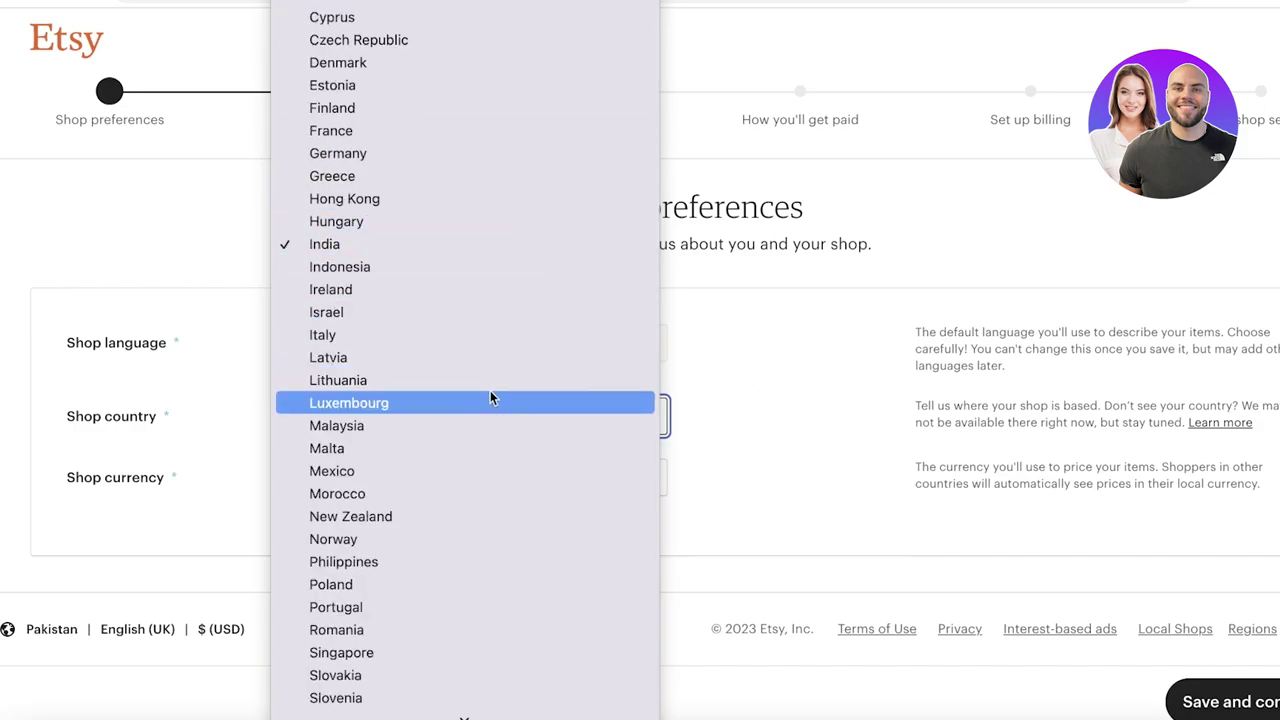
{"action": "key", "text": "Tab"}
- Replace the shop name ShopSugarStore with DurdenLife on the Name your shop step
{"action": "left_click", "coordinate": [334, 89]}
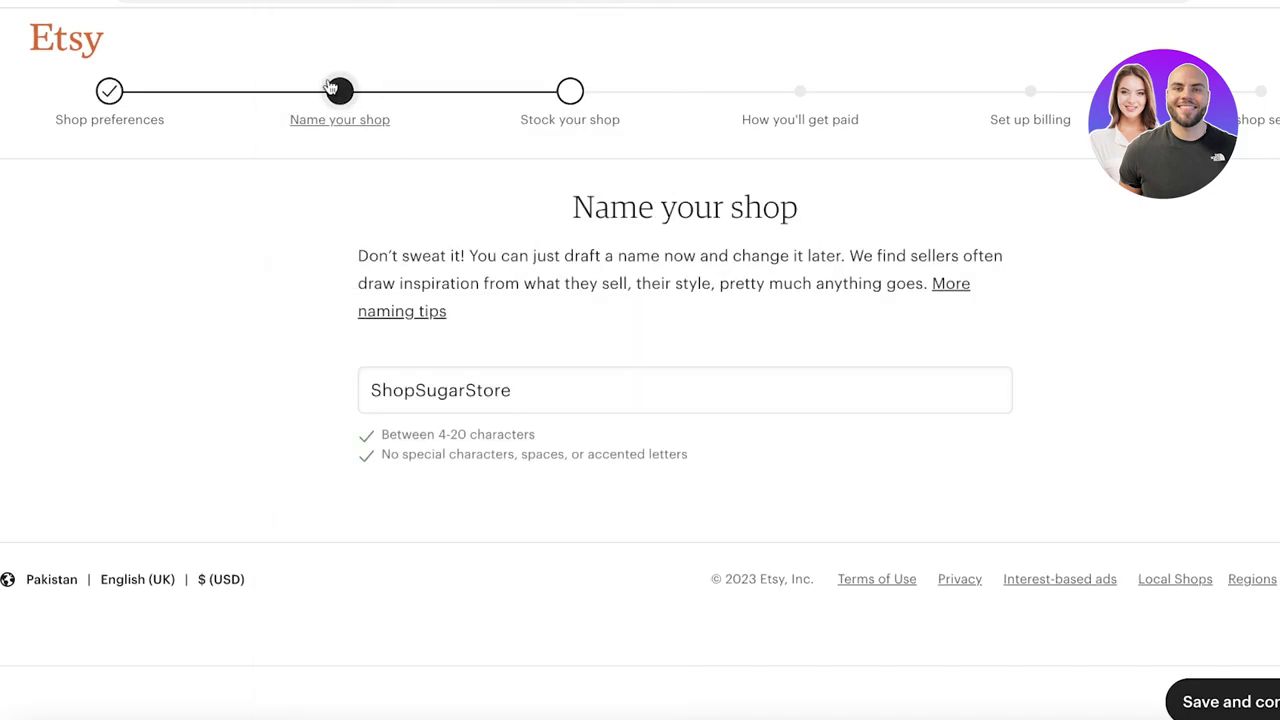
{"action": "double_click", "coordinate": [492, 388]}
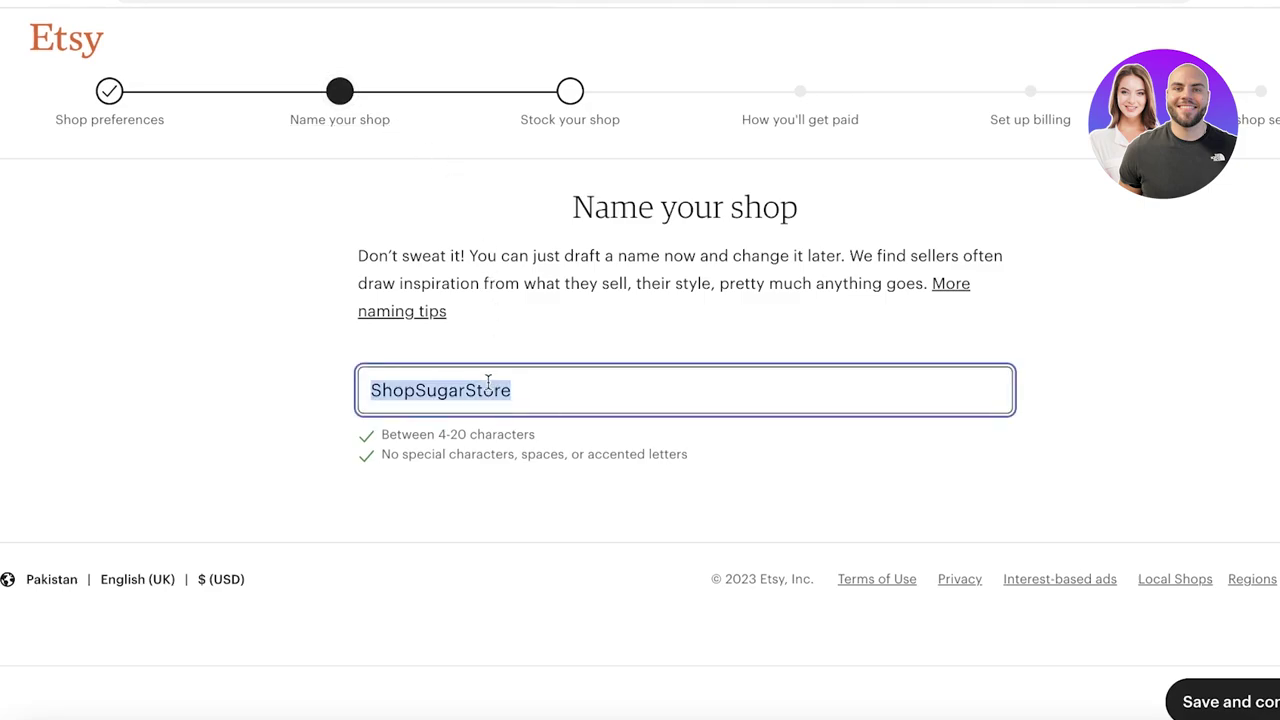
{"action": "type", "text": "DurdenLife"}
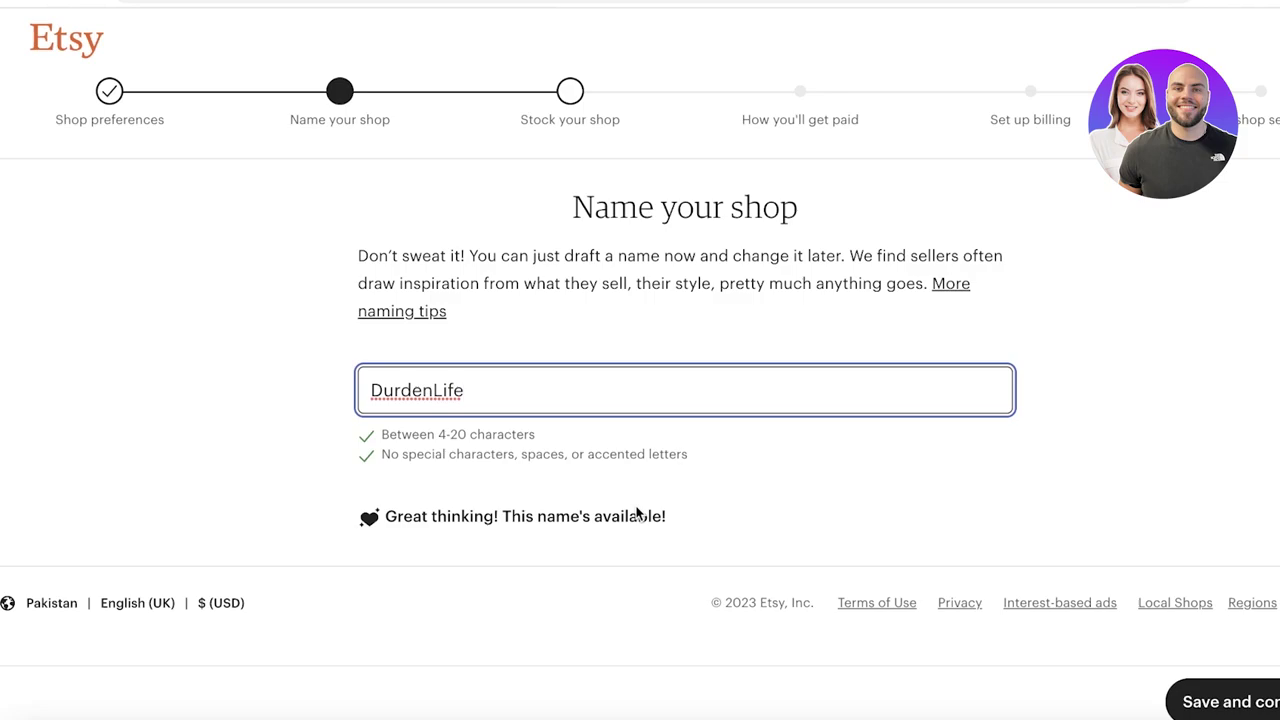
- Save the DurdenLife shop name and set the new listing's Type to Digital under Listing Details
{"action": "left_click", "coordinate": [1207, 700]}
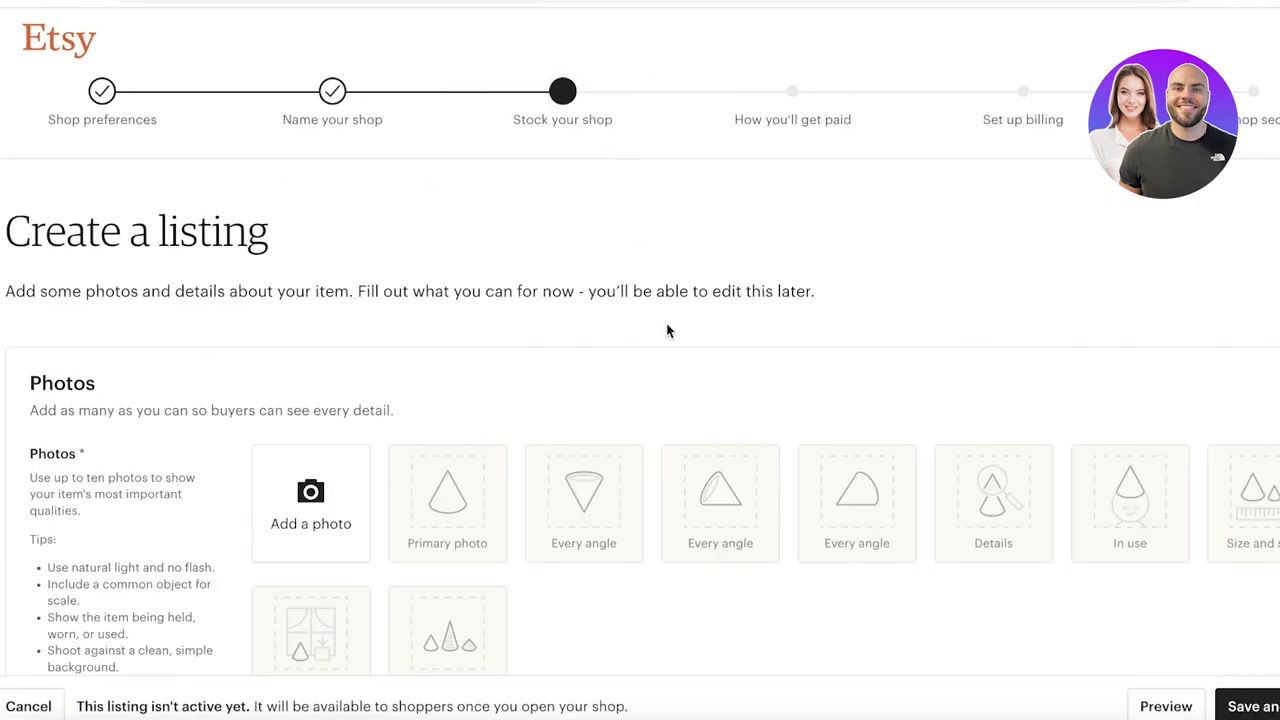
{"action": "scroll", "coordinate": [667, 330], "scroll_direction": "down", "scroll_amount": 1}
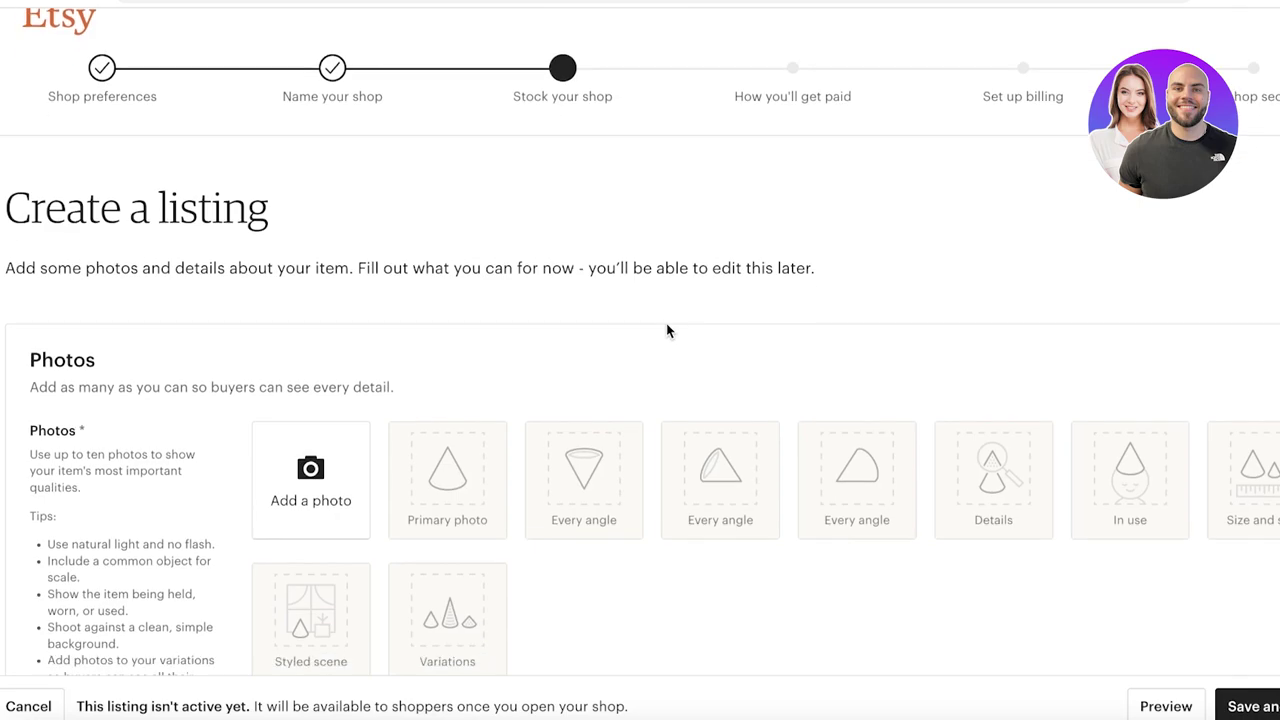
{"action": "scroll", "coordinate": [391, 432], "scroll_direction": "down", "scroll_amount": 2}
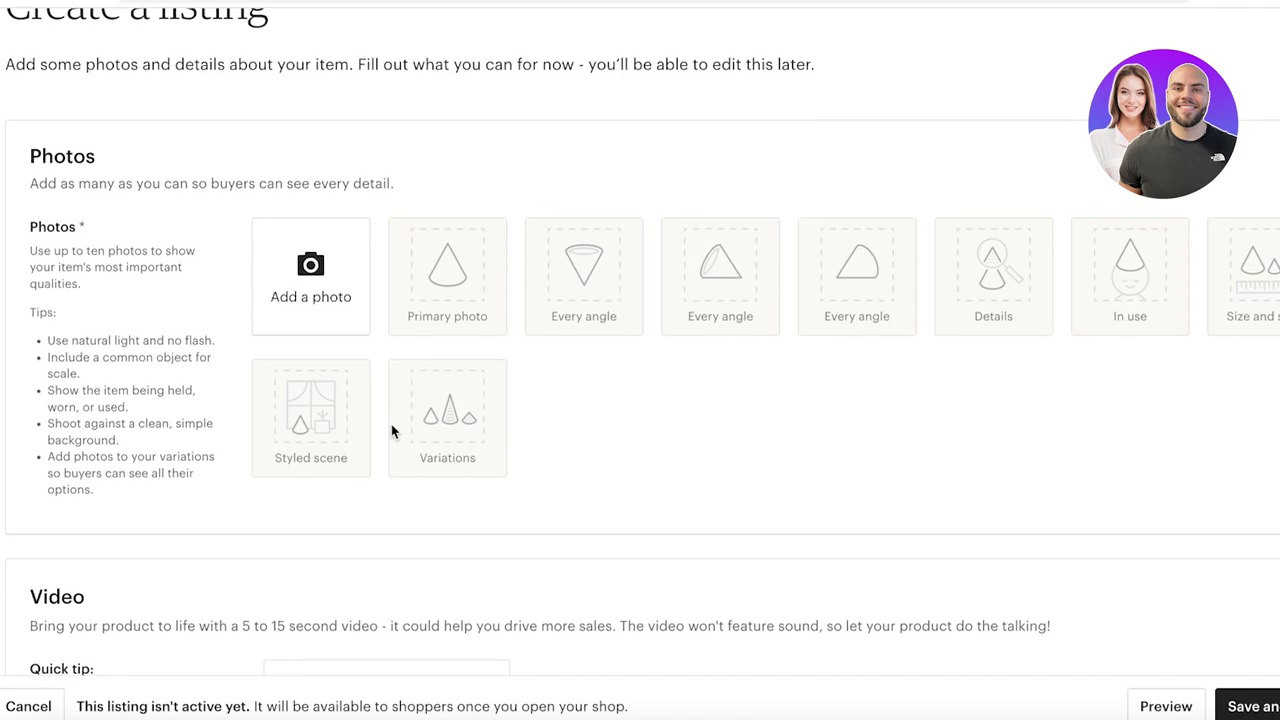
{"action": "scroll", "coordinate": [446, 383], "scroll_direction": "down", "scroll_amount": 2}
{"action": "scroll", "coordinate": [444, 380], "scroll_direction": "up", "scroll_amount": 4}
{"action": "scroll", "coordinate": [444, 380], "scroll_direction": "down", "scroll_amount": 1}
{"action": "scroll", "coordinate": [446, 385], "scroll_direction": "down", "scroll_amount": 8}
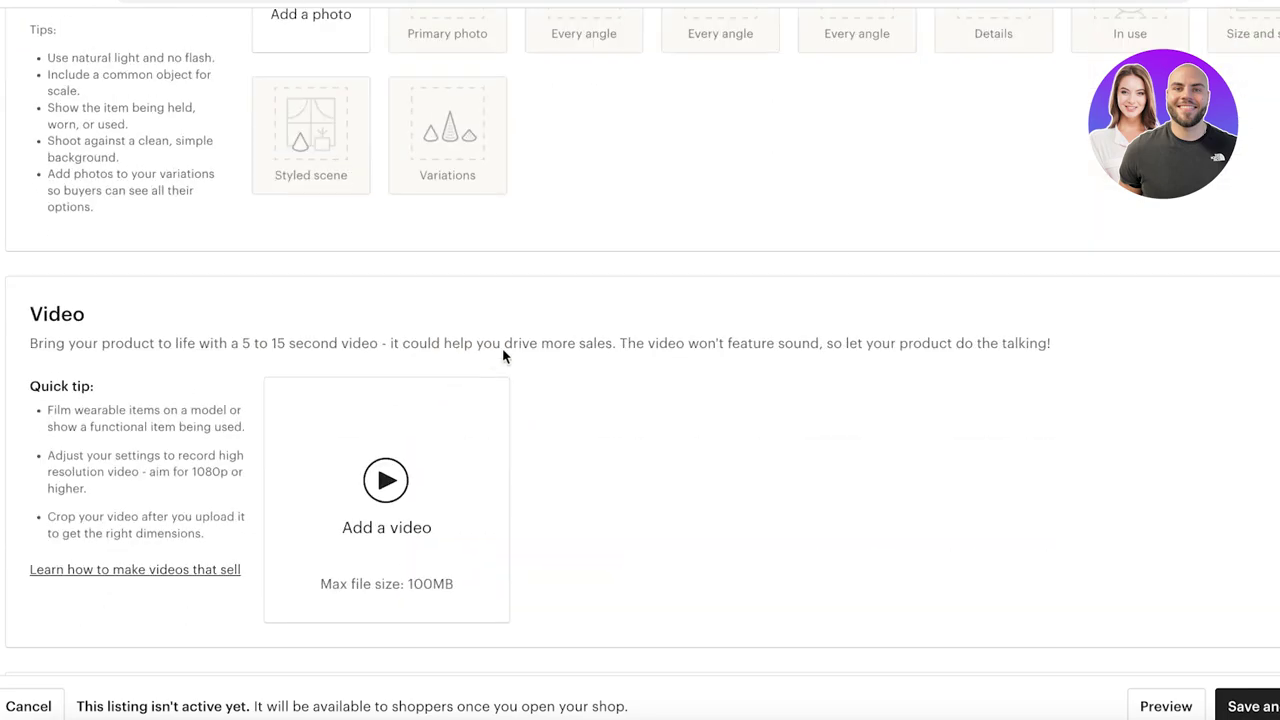
{"action": "scroll", "coordinate": [591, 312], "scroll_direction": "down", "scroll_amount": 2}
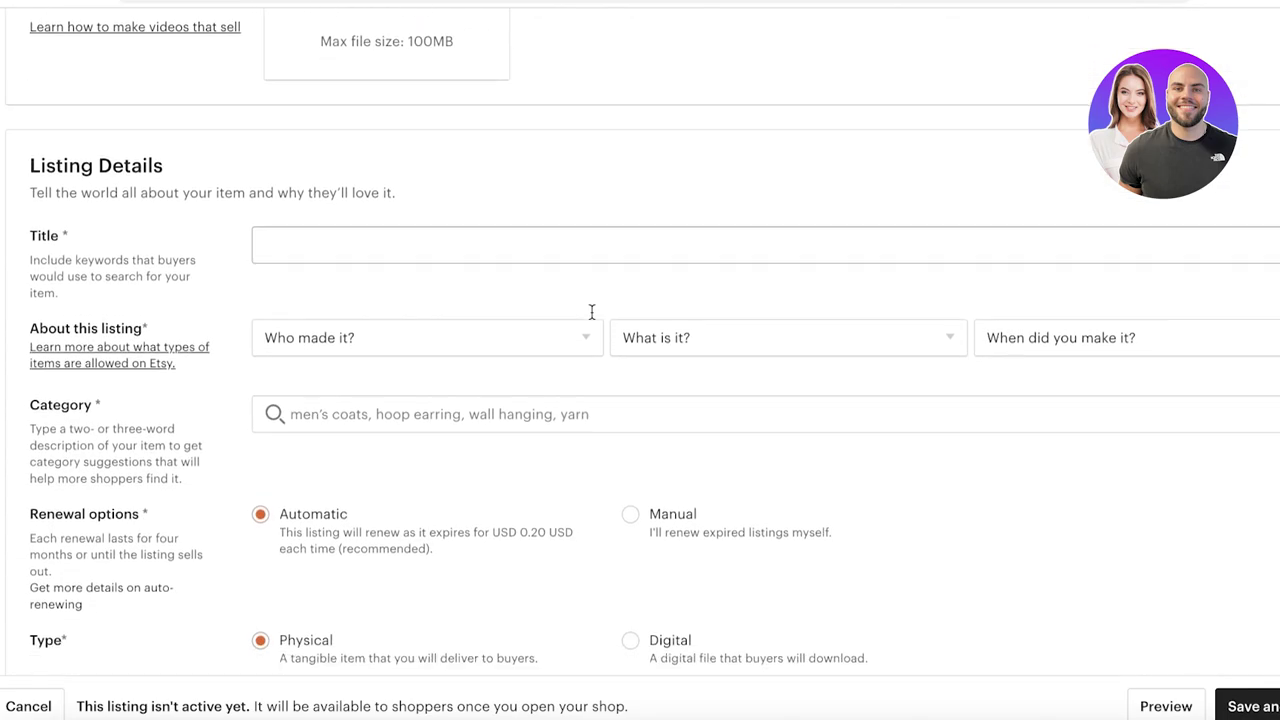
{"action": "scroll", "coordinate": [126, 342], "scroll_direction": "down", "scroll_amount": 1}
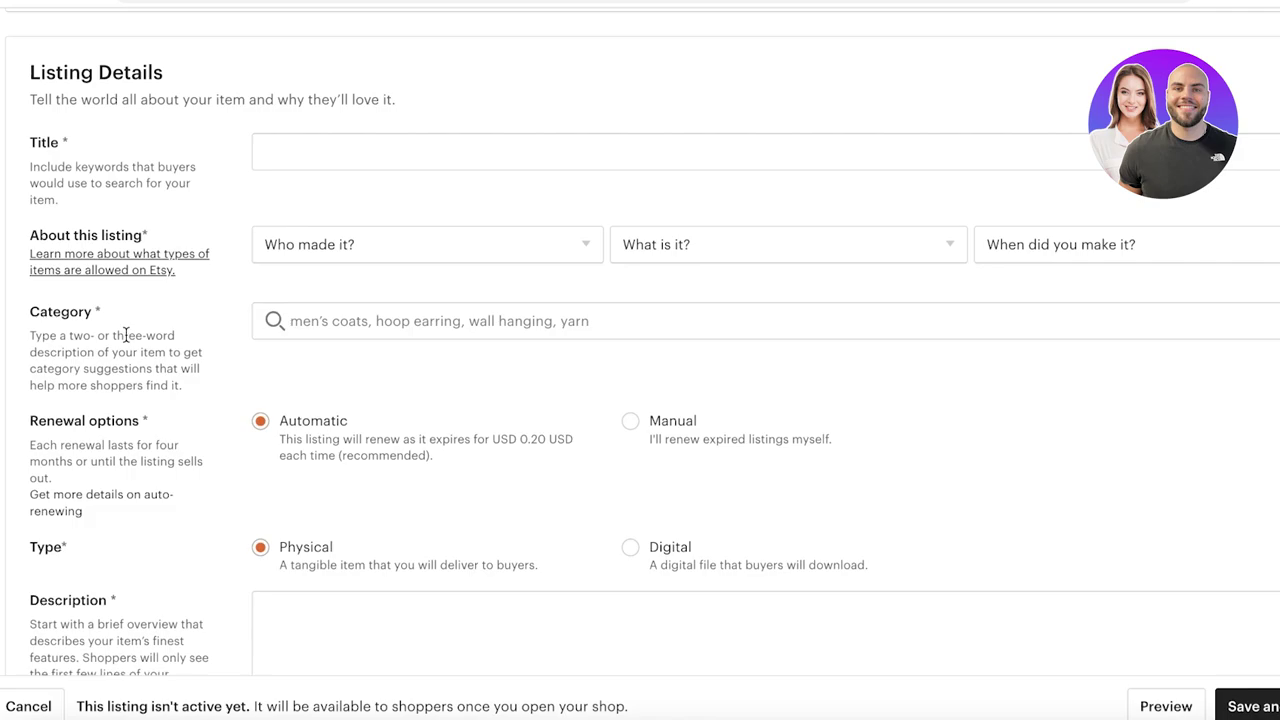
{"action": "left_click", "coordinate": [665, 558]}
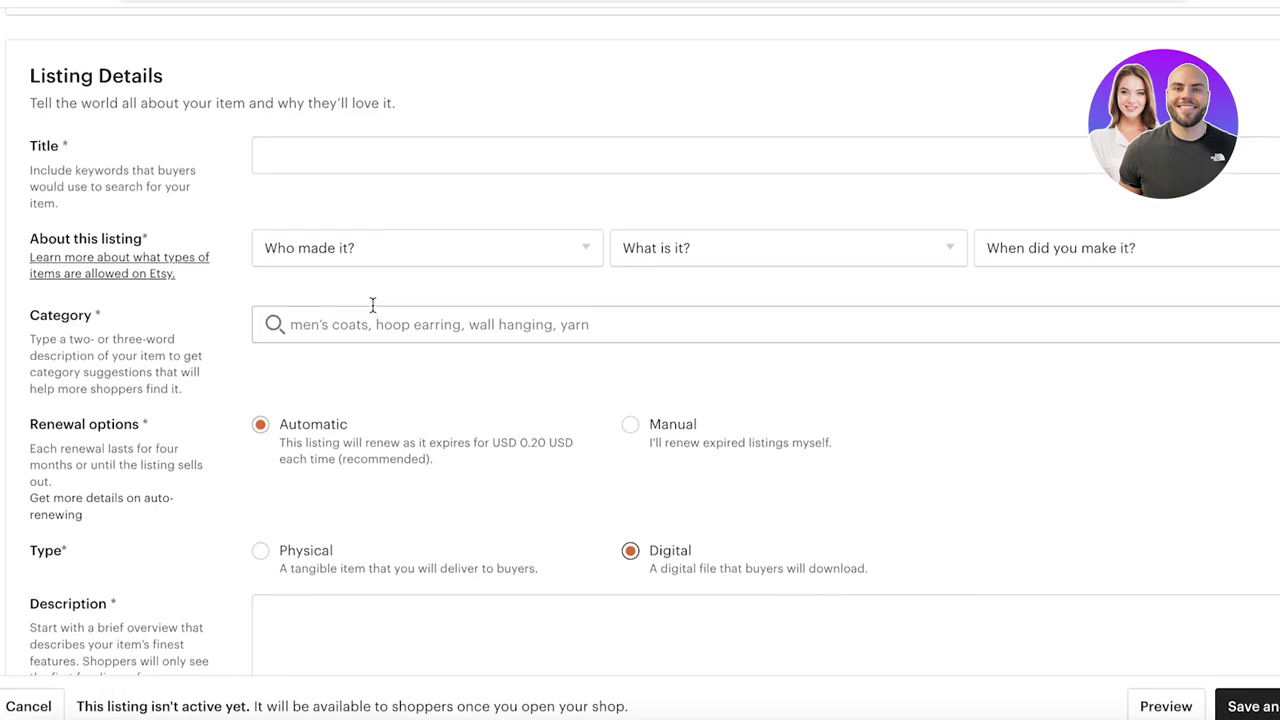
{"action": "scroll", "coordinate": [380, 300], "scroll_direction": "up", "scroll_amount": 15}
- Scroll to the White Brick Wall mockup design with the astronaut painting framed on the wall
{"action": "scroll", "coordinate": [274, 331], "scroll_direction": "down", "scroll_amount": 1}
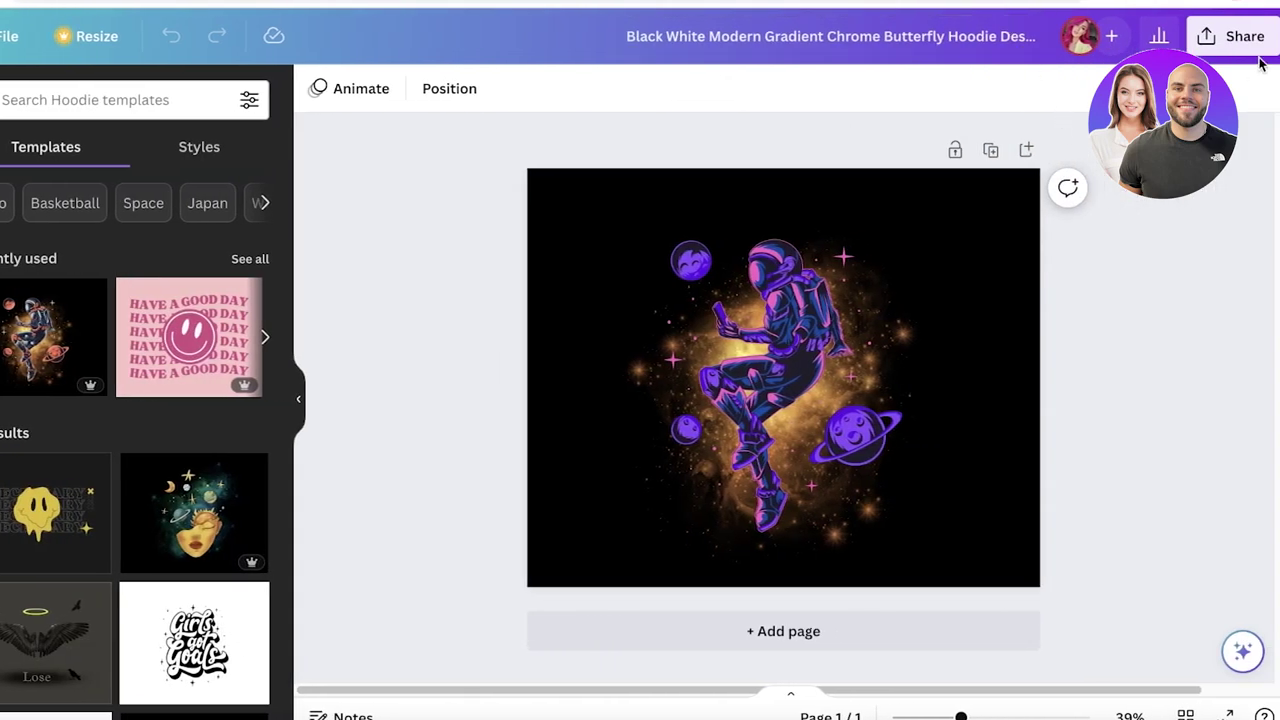
- Download the astronaut design as a PDF Print with CMYK colour profile, saving the download settings
{"action": "left_click", "coordinate": [1230, 36]}
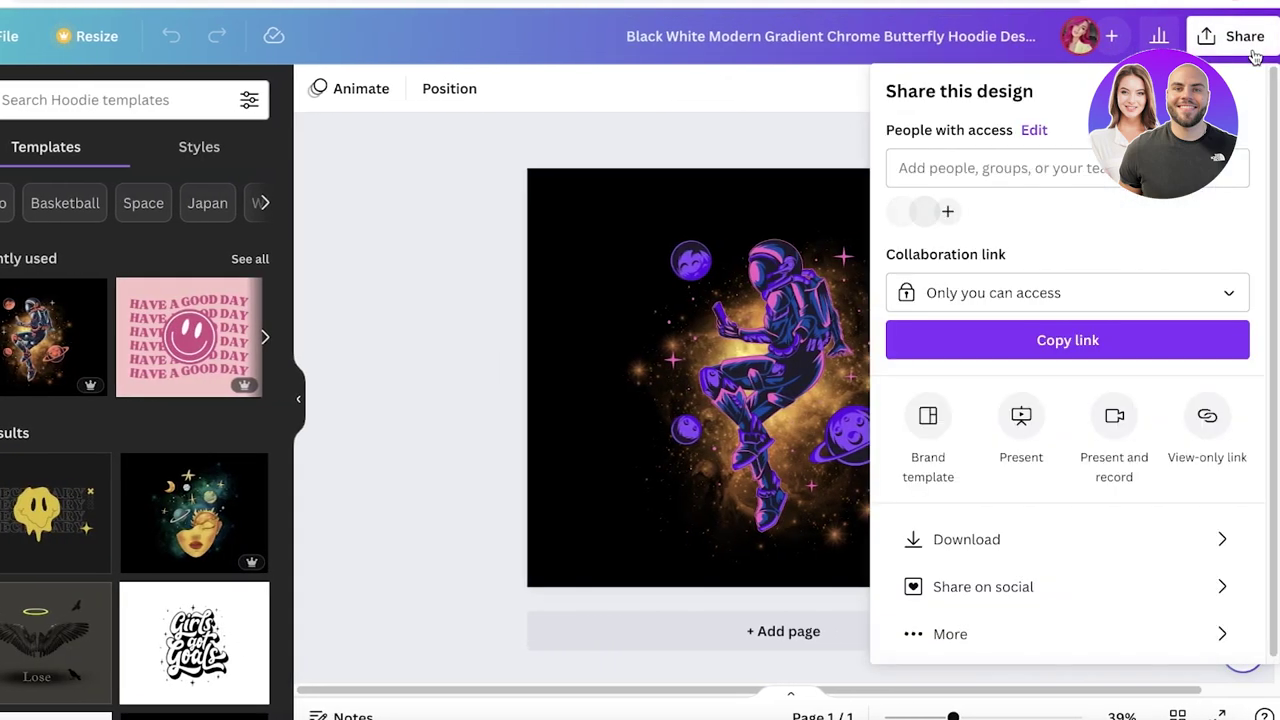
{"action": "left_click", "coordinate": [922, 532]}
{"action": "left_click", "coordinate": [1055, 174]}
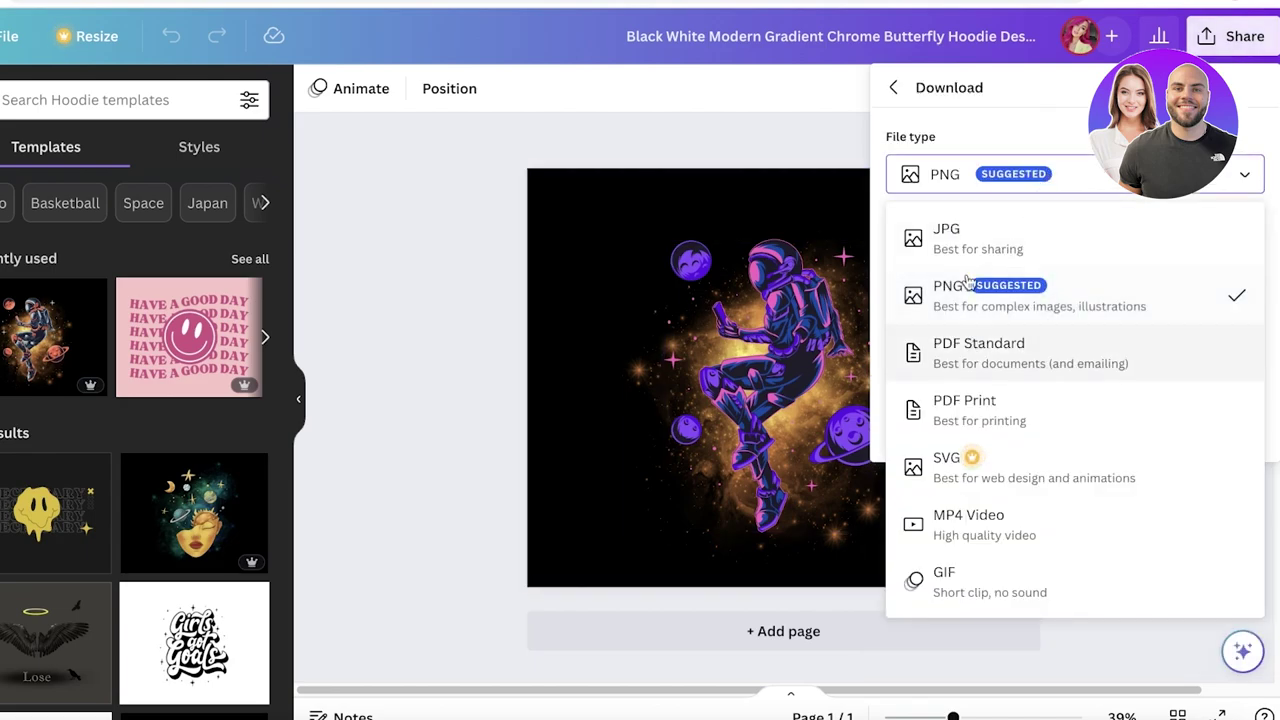
{"action": "left_click", "coordinate": [960, 347]}
{"action": "left_click", "coordinate": [980, 172]}
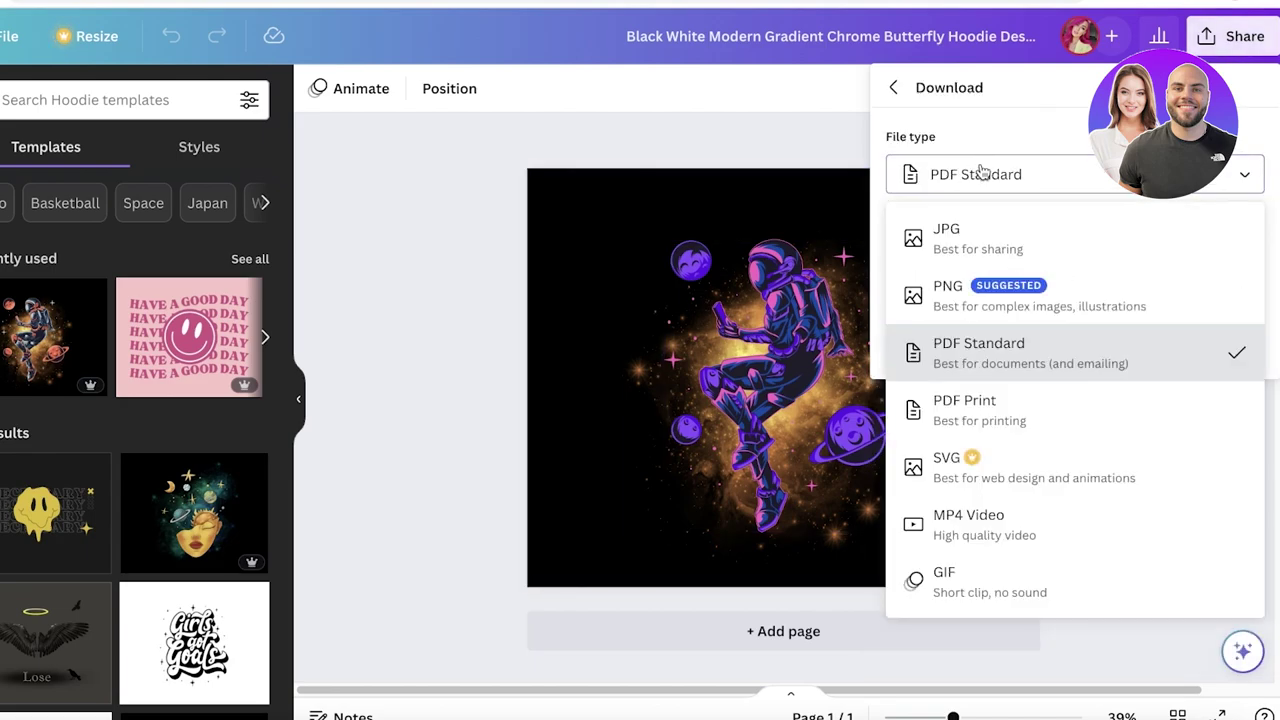
{"action": "left_click", "coordinate": [946, 415]}
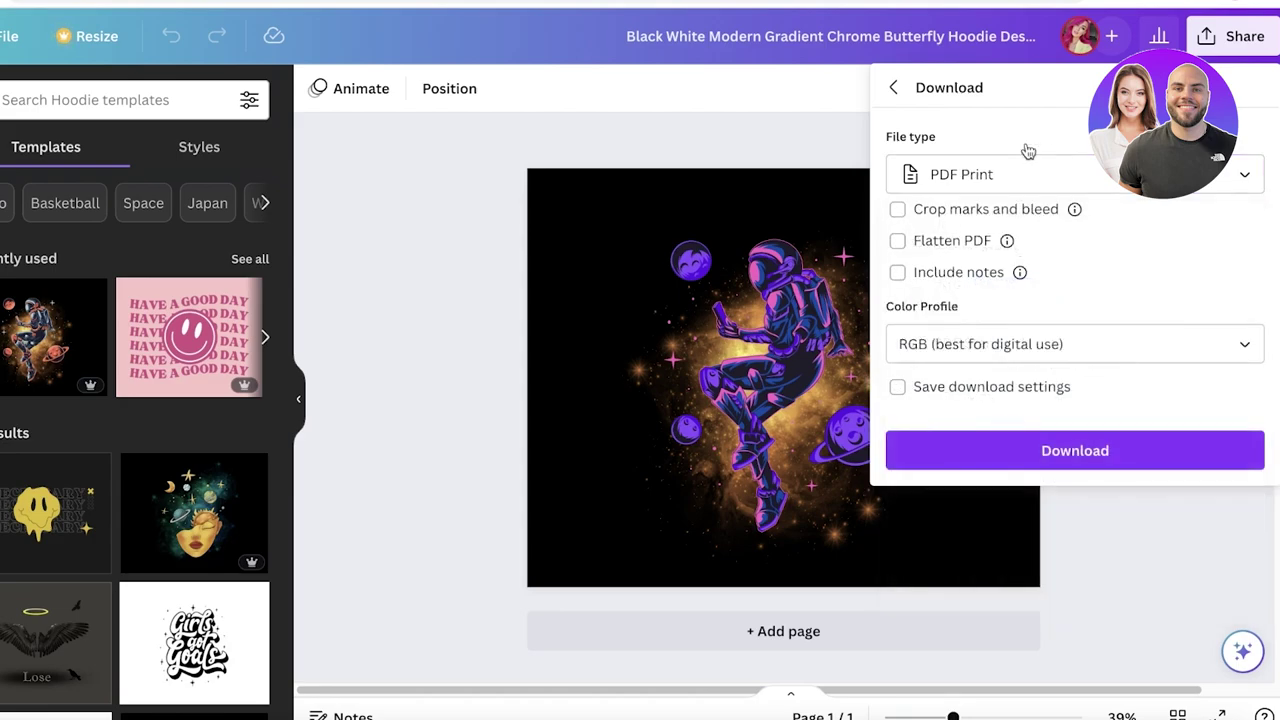
{"action": "left_click", "coordinate": [950, 340]}
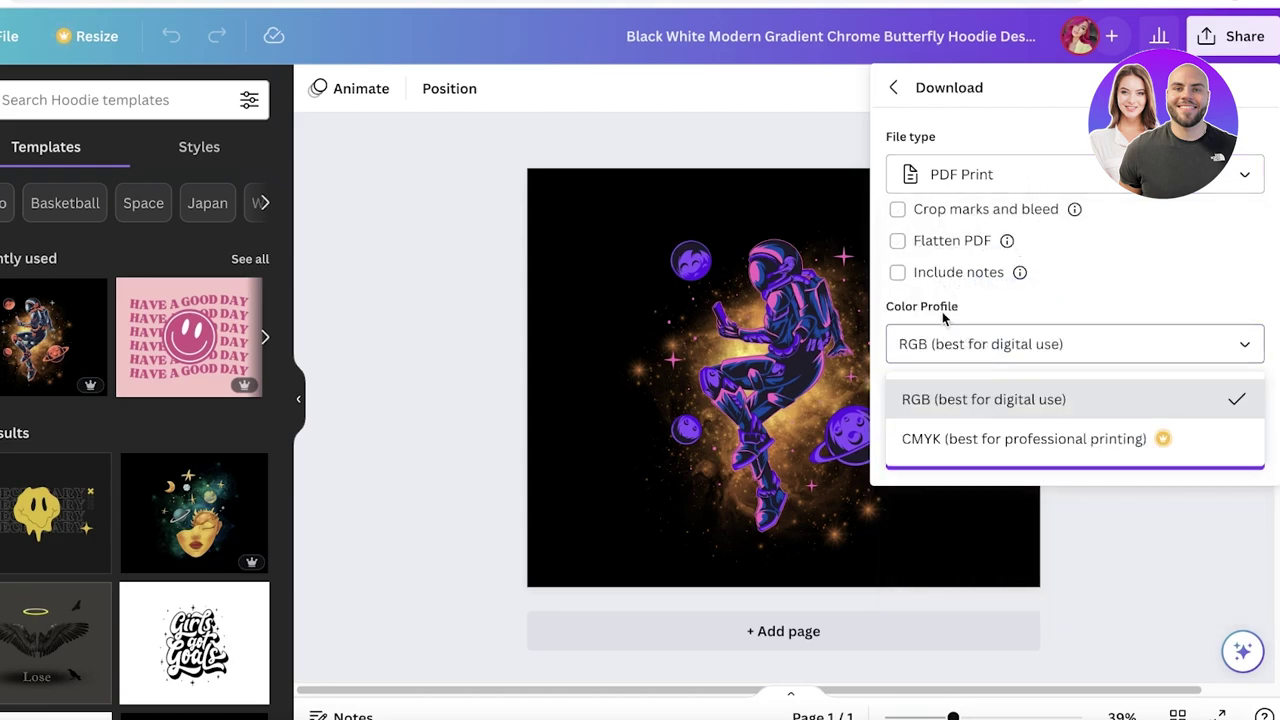
{"action": "left_click", "coordinate": [1012, 446]}
{"action": "left_click", "coordinate": [1013, 397]}
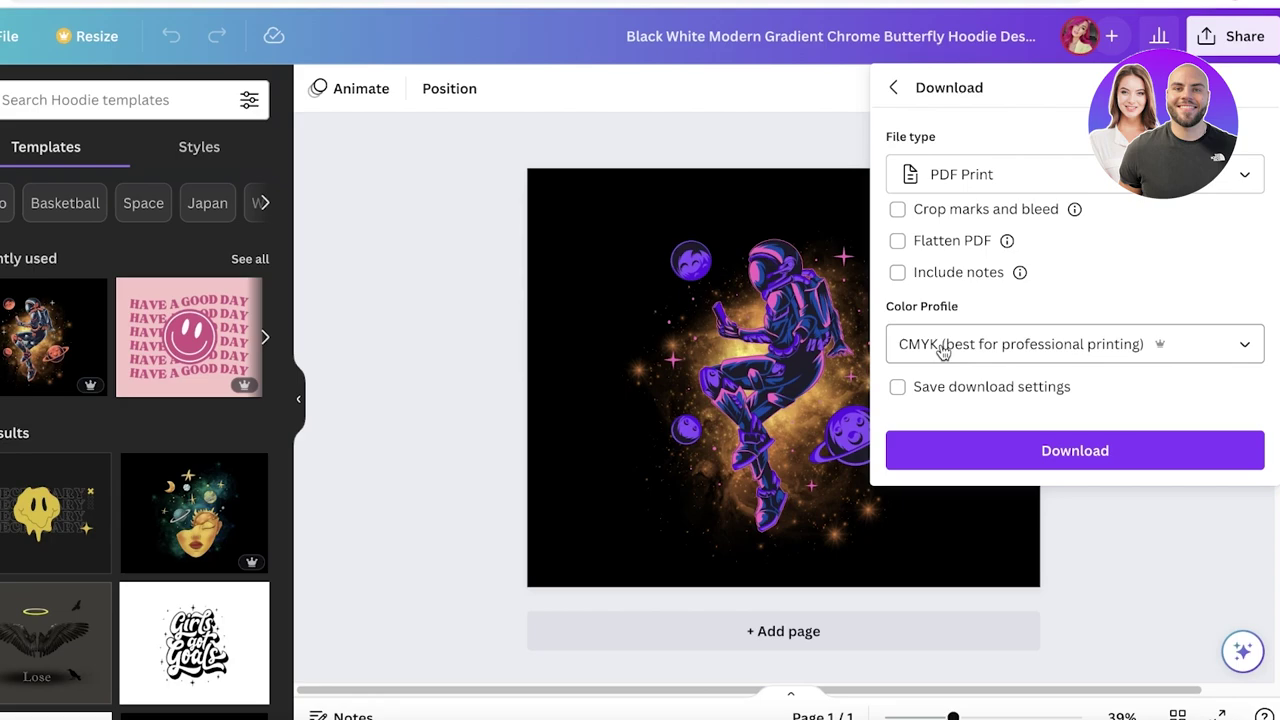
{"action": "left_click", "coordinate": [1051, 450]}
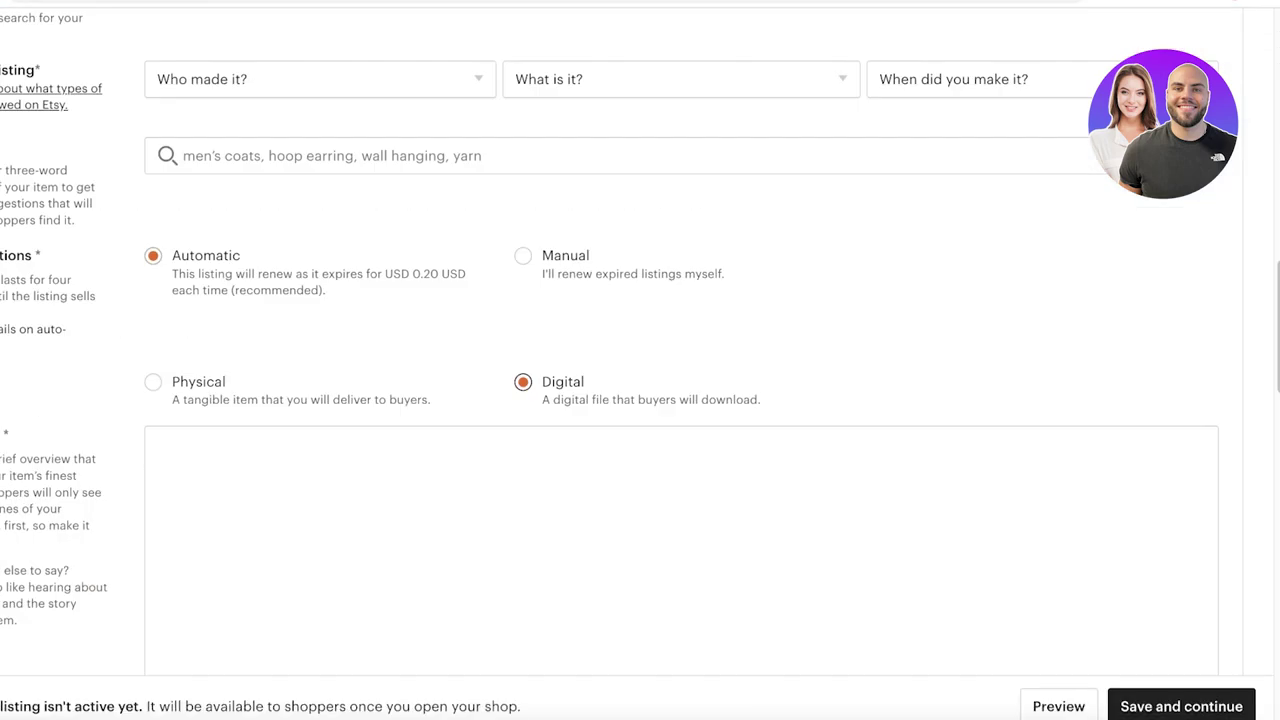
- Upload the White Brick Wall mockup PNG from Downloads as the listing's primary photo
{"action": "scroll", "coordinate": [545, 145], "scroll_direction": "up", "scroll_amount": 10}
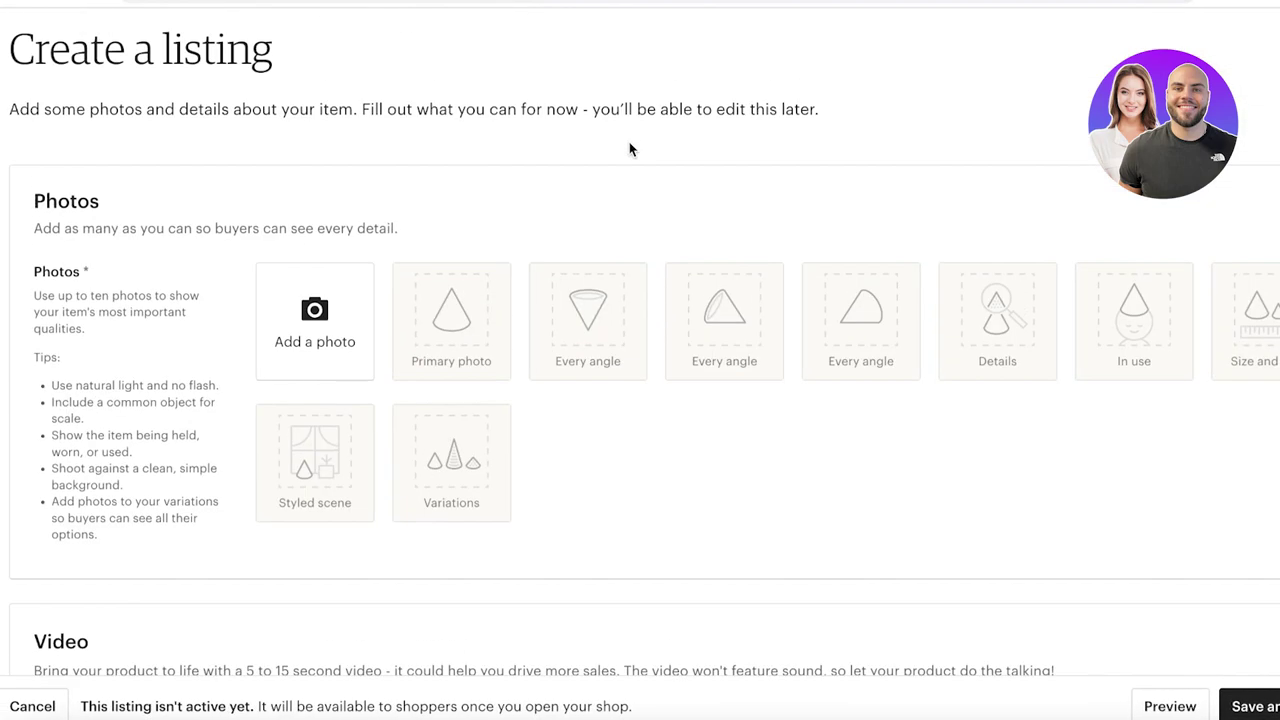
{"action": "left_click", "coordinate": [290, 312]}
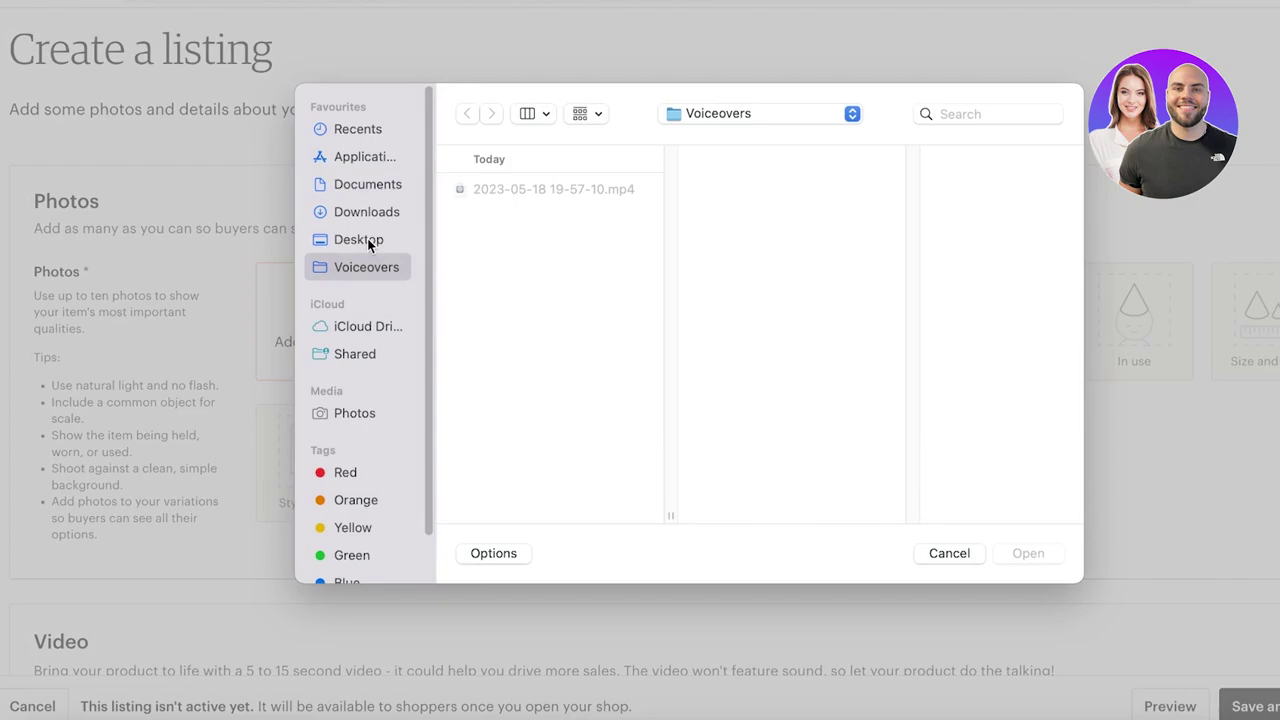
{"action": "left_click", "coordinate": [362, 240]}
{"action": "left_click", "coordinate": [364, 213]}
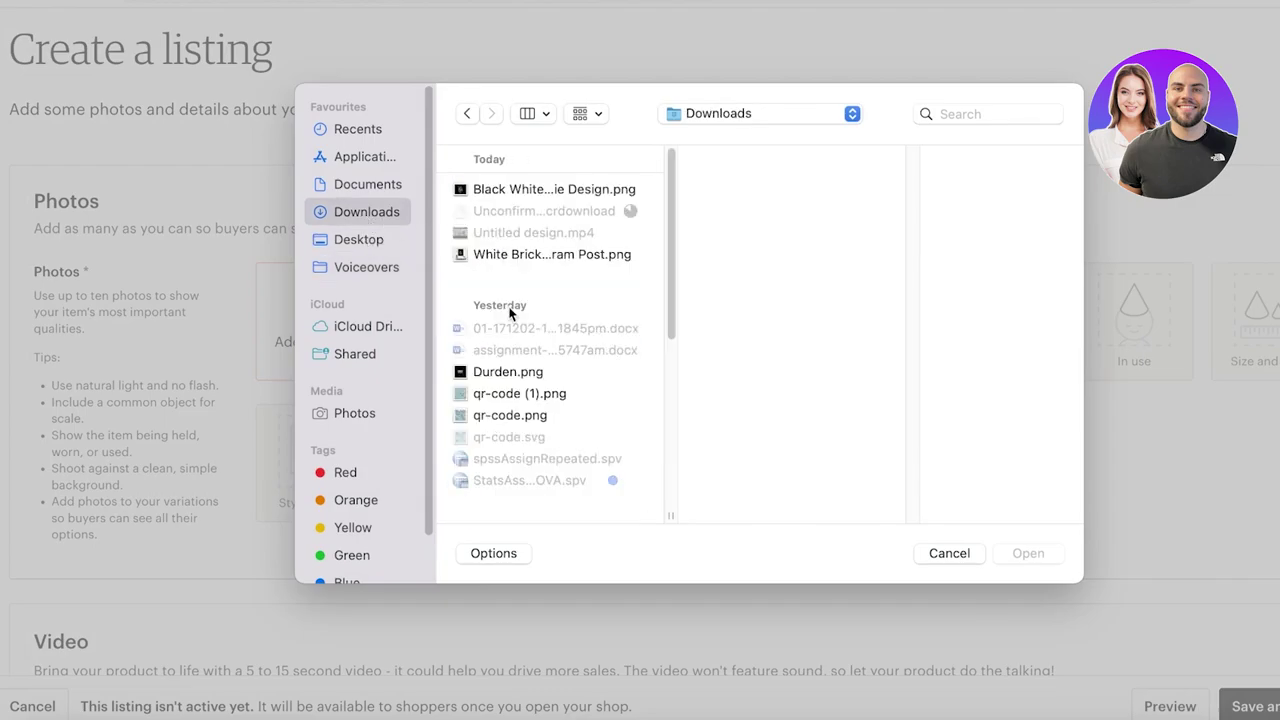
{"action": "left_click", "coordinate": [515, 189]}
{"action": "left_click", "coordinate": [550, 254]}
{"action": "left_click", "coordinate": [1055, 553]}
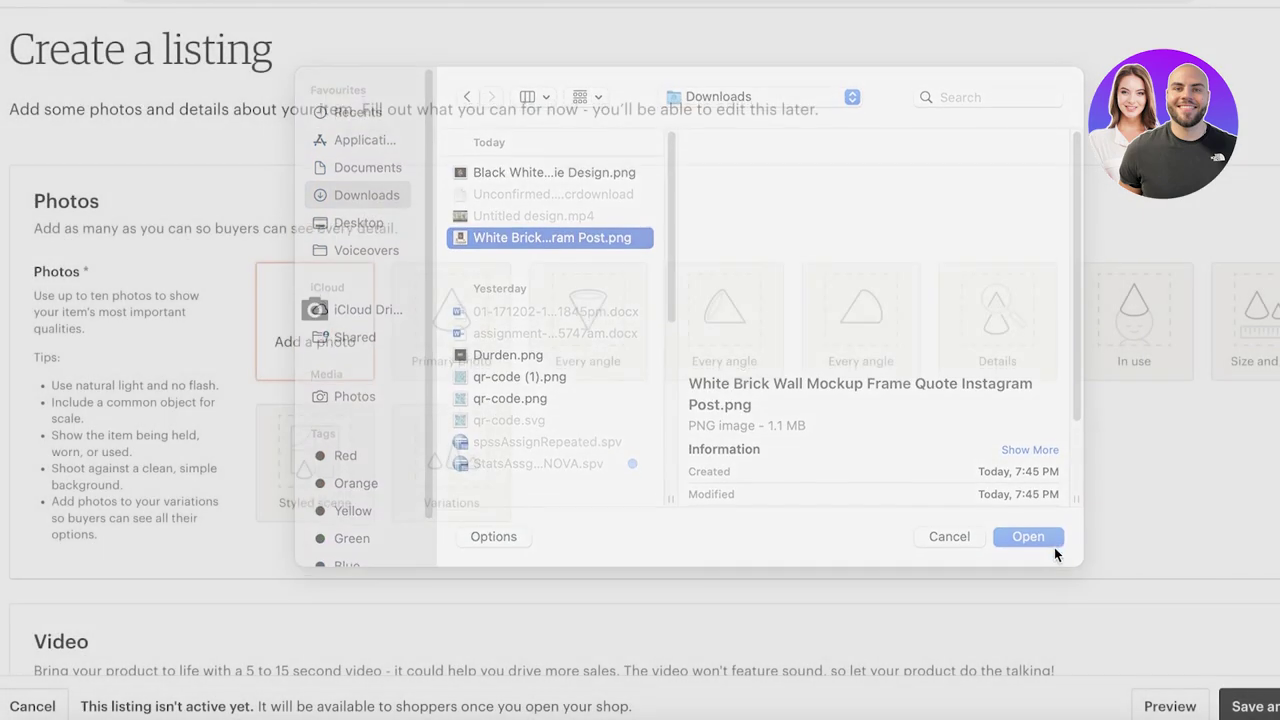
- Add the Black White design PNG as a second listing photo
{"action": "scroll", "coordinate": [500, 300], "scroll_direction": "down", "scroll_amount": 1}
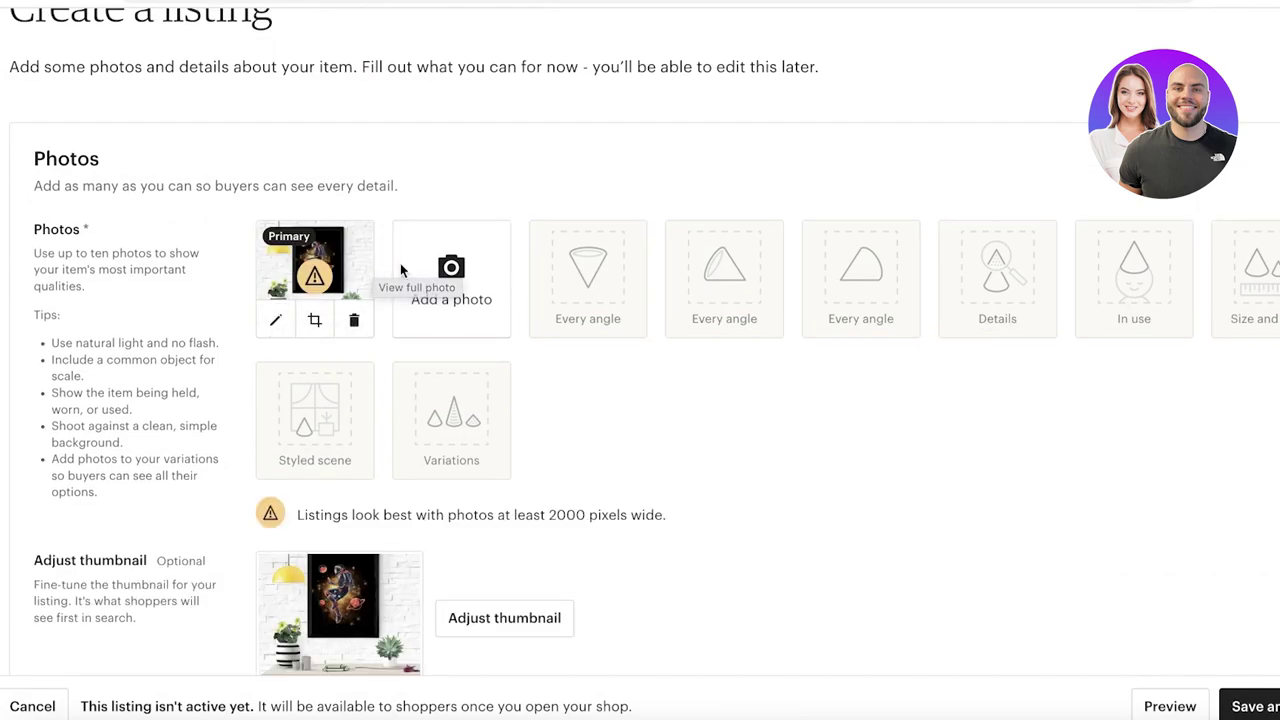
{"action": "scroll", "coordinate": [457, 271], "scroll_direction": "down", "scroll_amount": 5}
{"action": "left_click", "coordinate": [445, 68]}
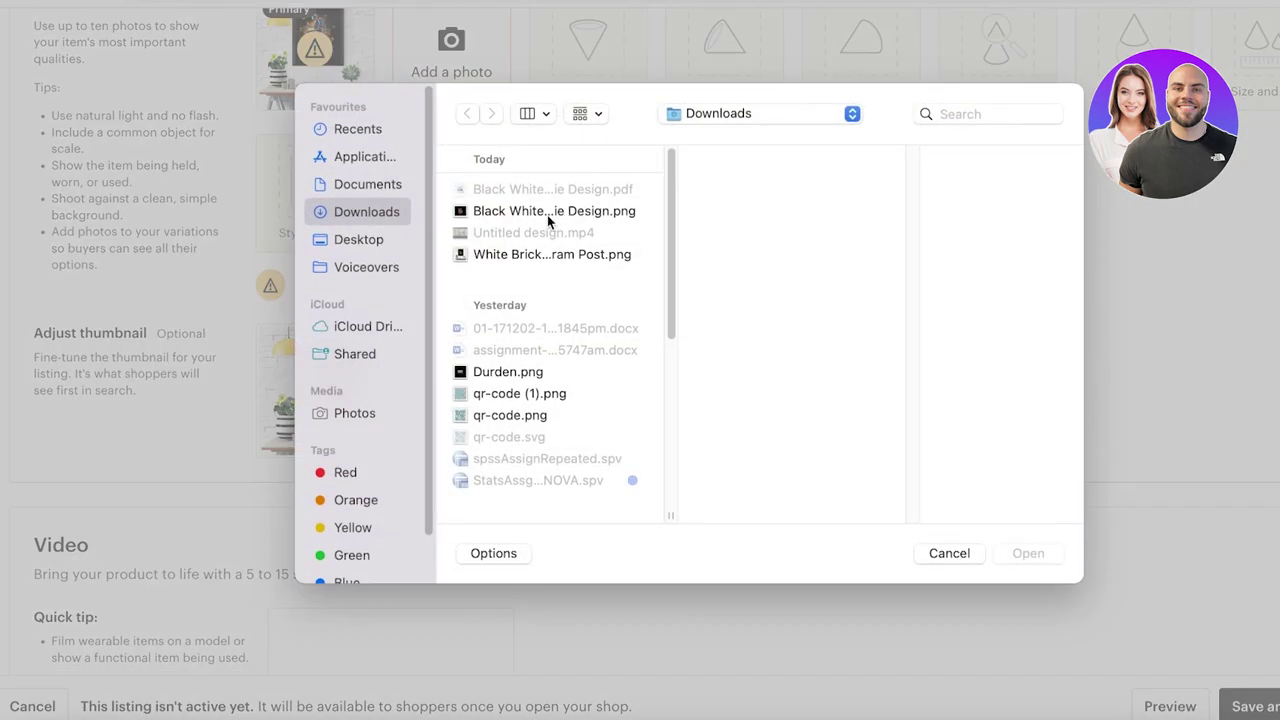
{"action": "left_click", "coordinate": [550, 254]}
{"action": "left_click", "coordinate": [531, 212]}
{"action": "left_click", "coordinate": [1005, 555]}
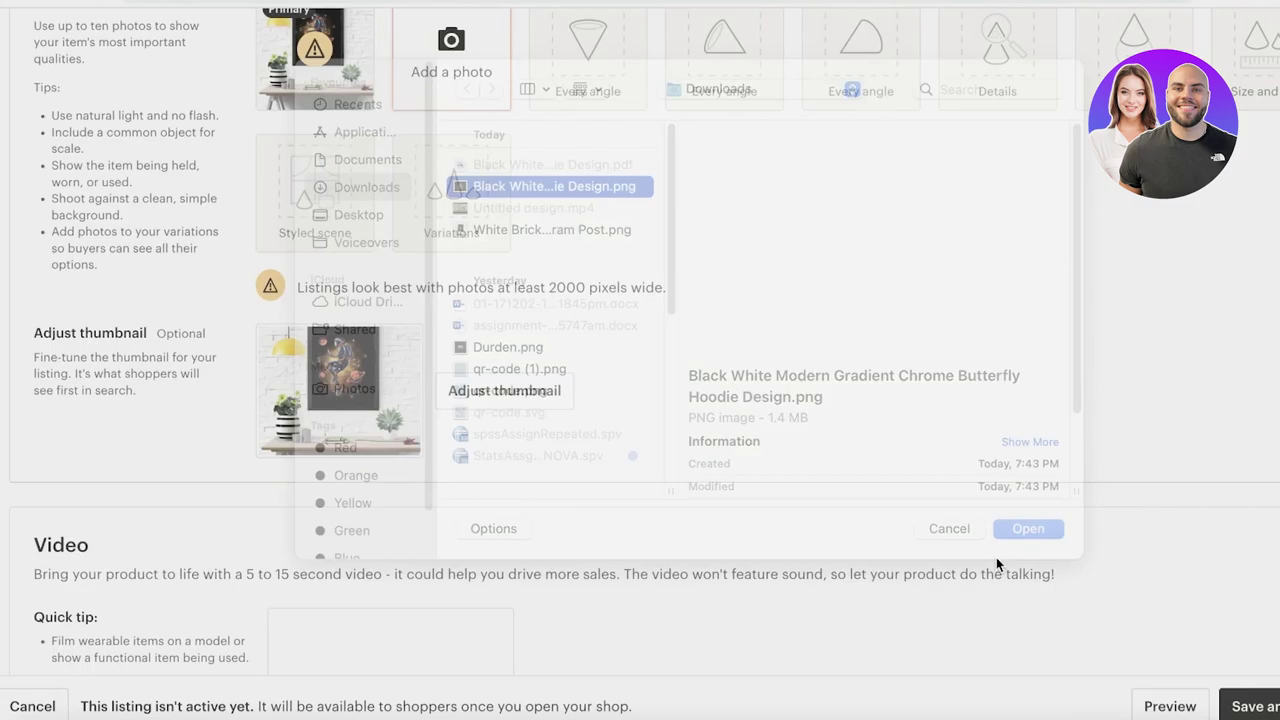
{"action": "scroll", "coordinate": [650, 285], "scroll_direction": "up", "scroll_amount": 5}
{"action": "scroll", "coordinate": [560, 295], "scroll_direction": "down", "scroll_amount": 1}
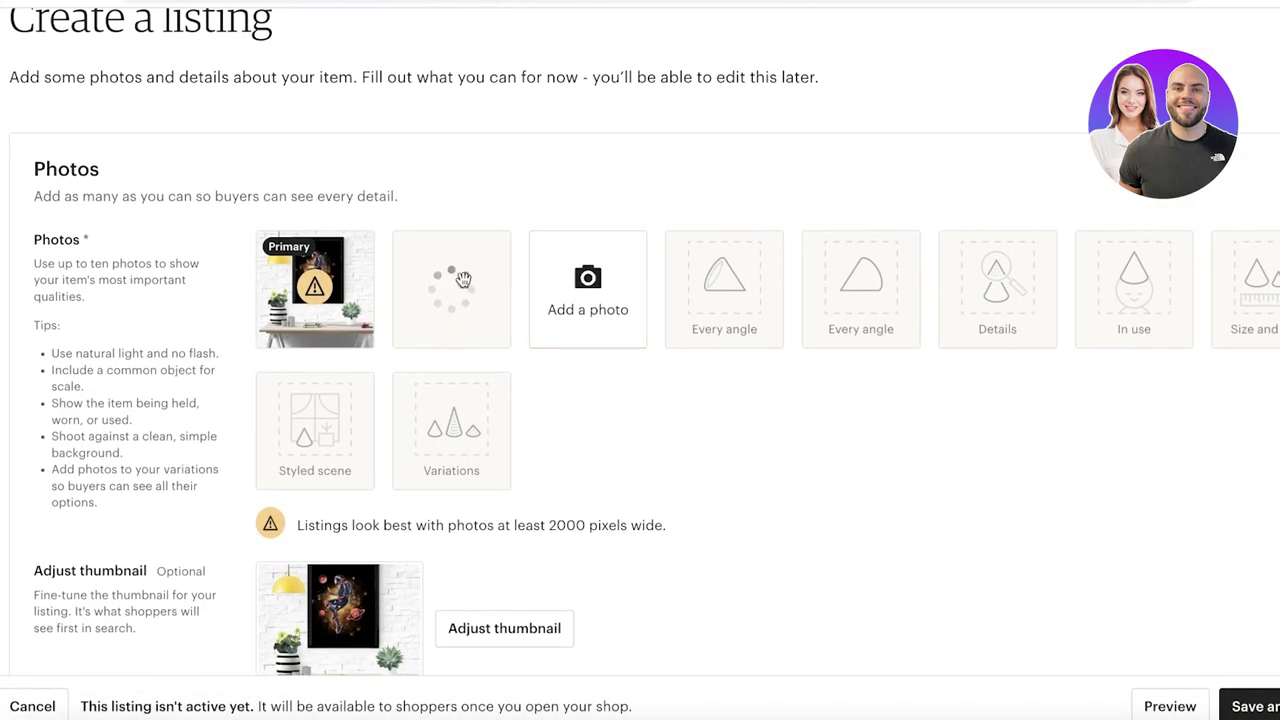
{"action": "scroll", "coordinate": [477, 254], "scroll_direction": "down", "scroll_amount": 8}
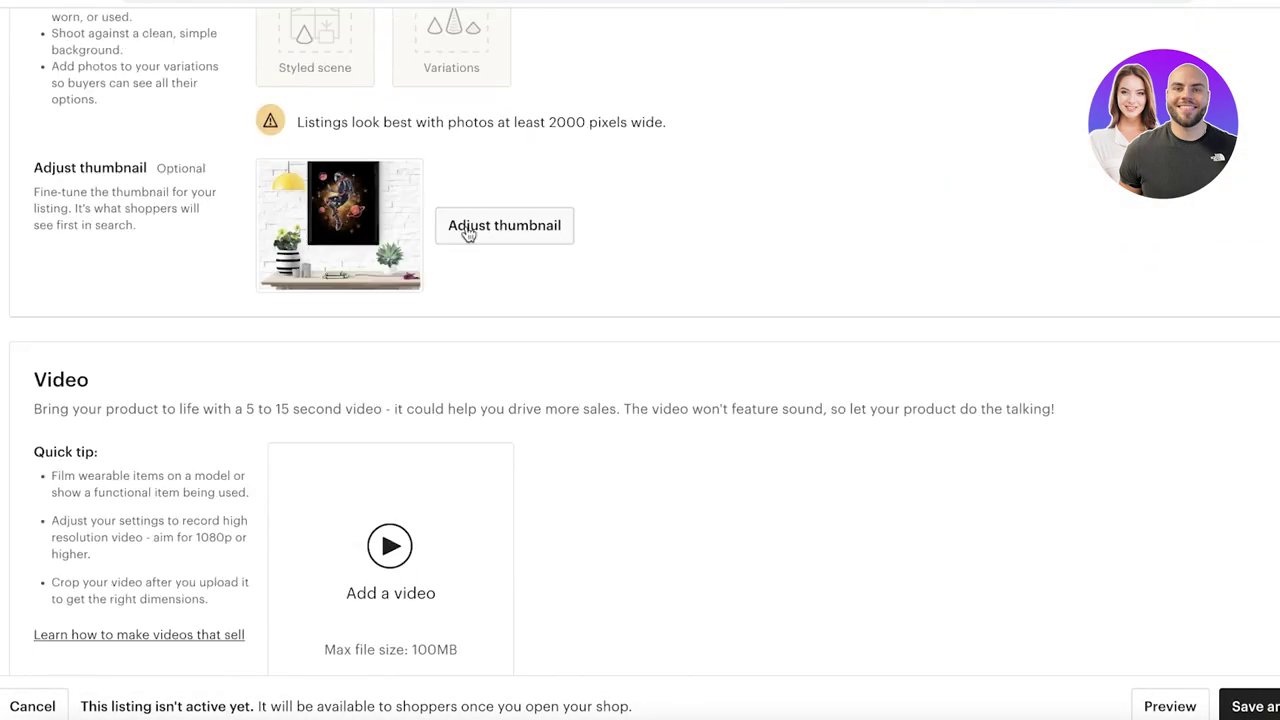
- Reposition the search thumbnail, reset its zoom fully out, and save it showing the whole mockup
{"action": "left_click", "coordinate": [467, 233]}
{"action": "left_click_drag", "start_coordinate": [662, 349], "coordinate": [654, 401]}
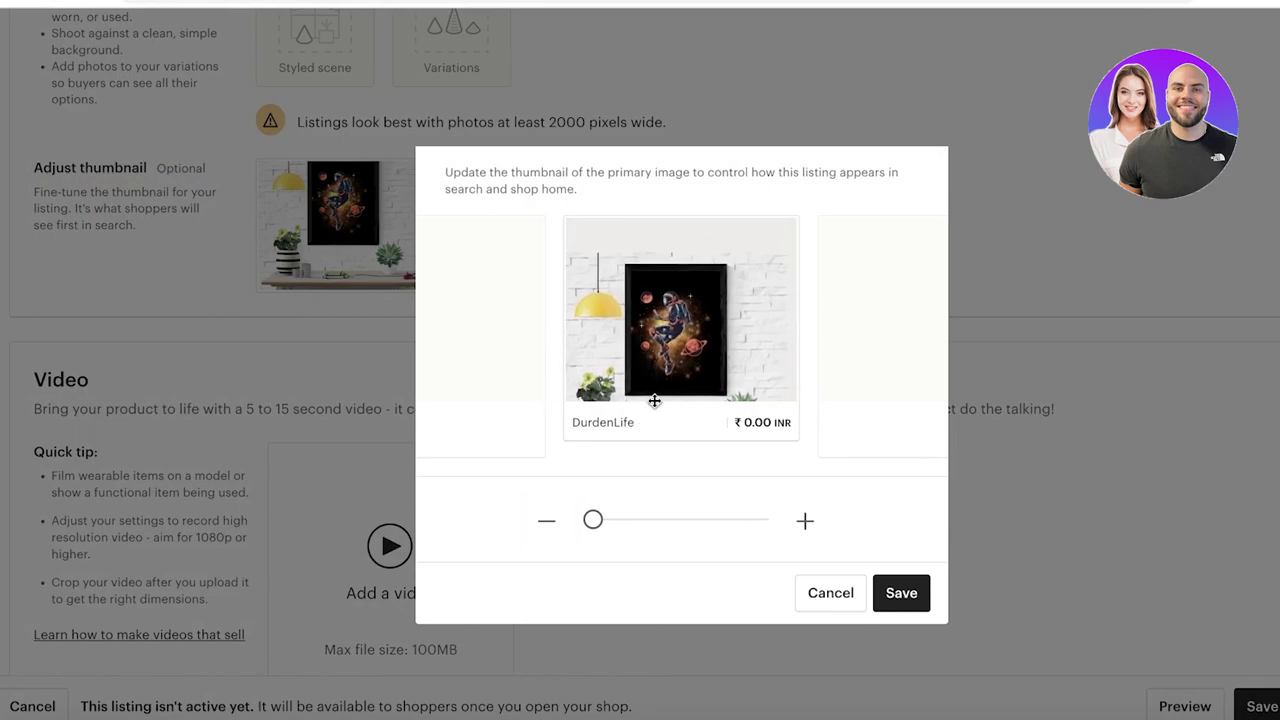
{"action": "left_click_drag", "start_coordinate": [593, 521], "coordinate": [634, 519]}
{"action": "left_click", "coordinate": [548, 522]}
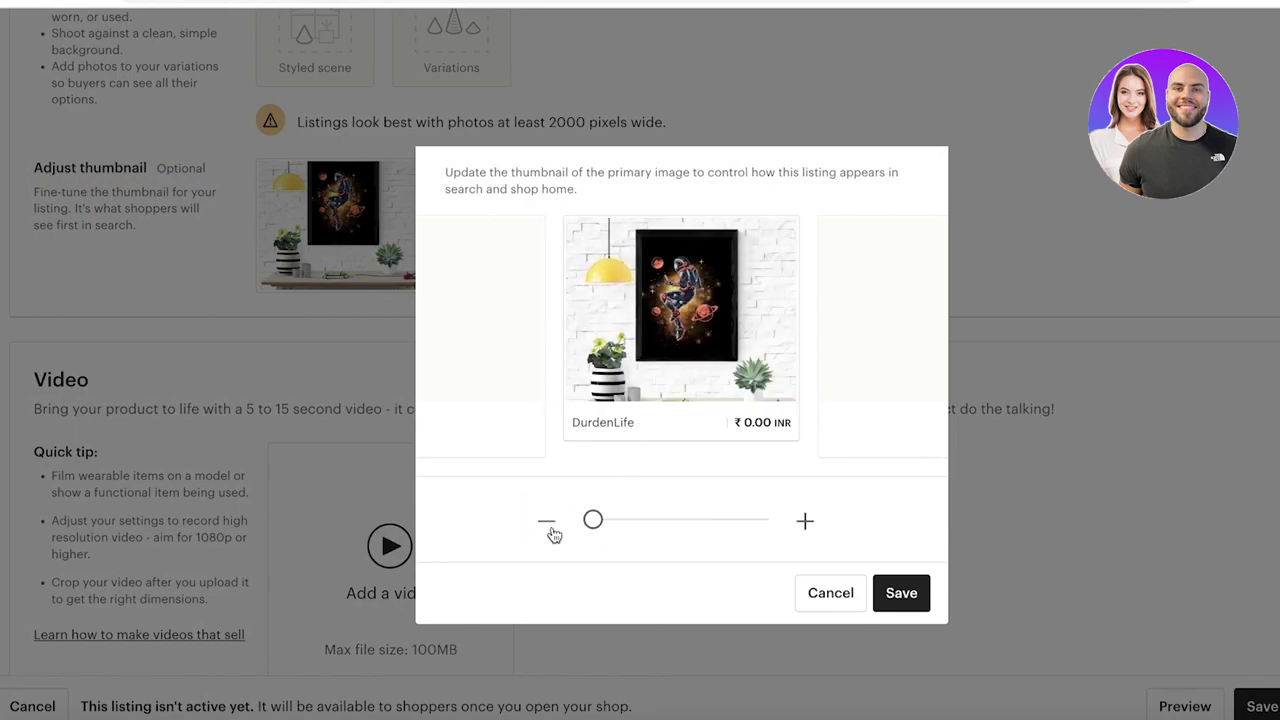
{"action": "left_click", "coordinate": [905, 594]}
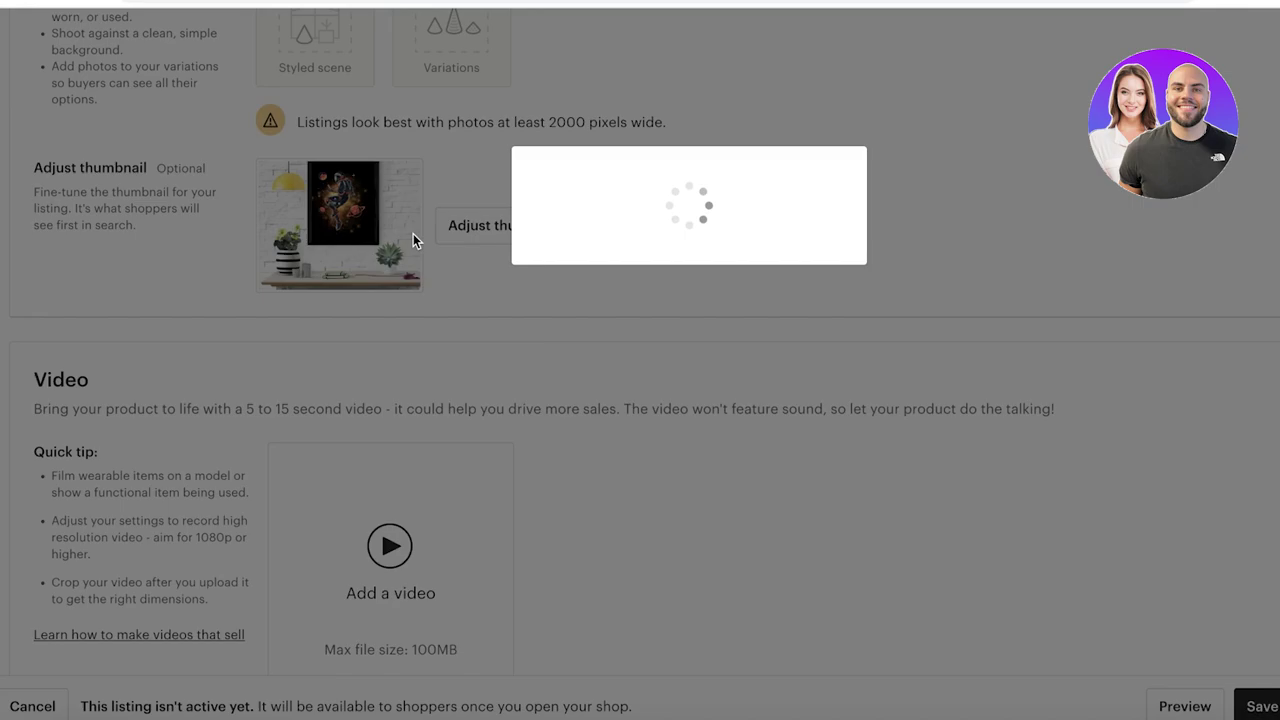
{"action": "scroll", "coordinate": [408, 245], "scroll_direction": "down", "scroll_amount": 4}
{"action": "scroll", "coordinate": [840, 156], "scroll_direction": "up", "scroll_amount": 3}
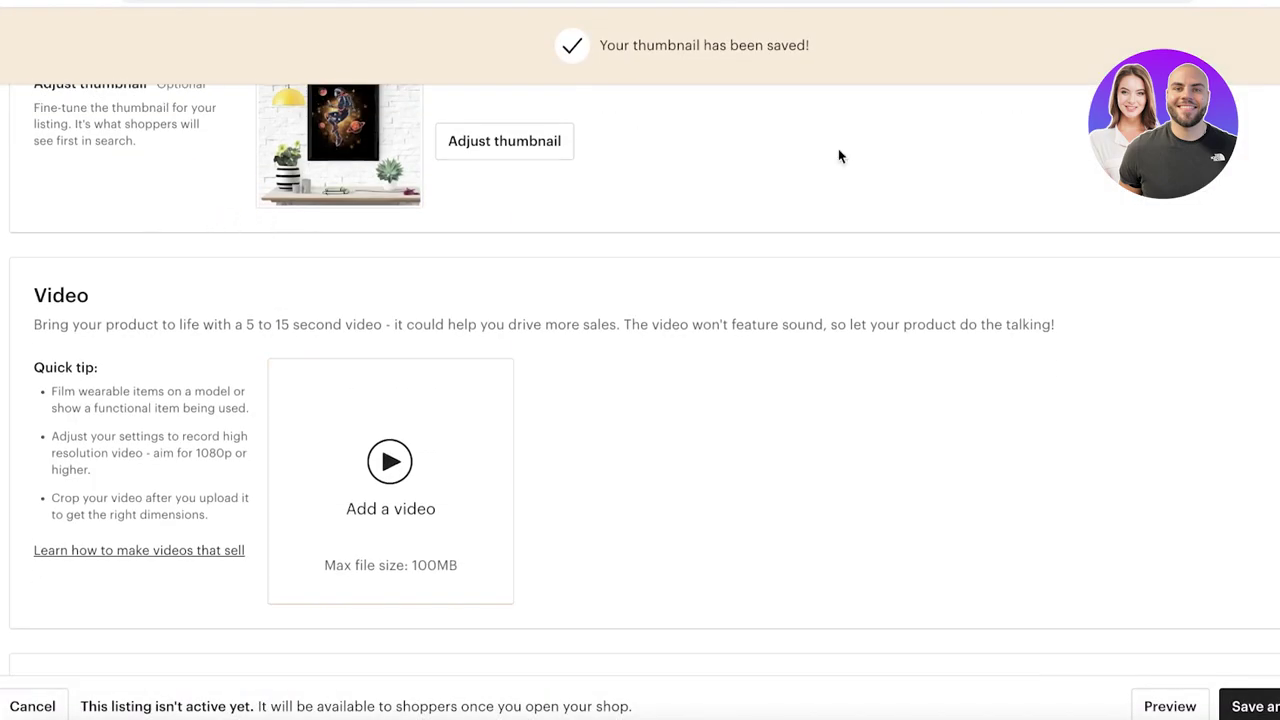
{"action": "scroll", "coordinate": [935, 530], "scroll_direction": "down", "scroll_amount": 1}
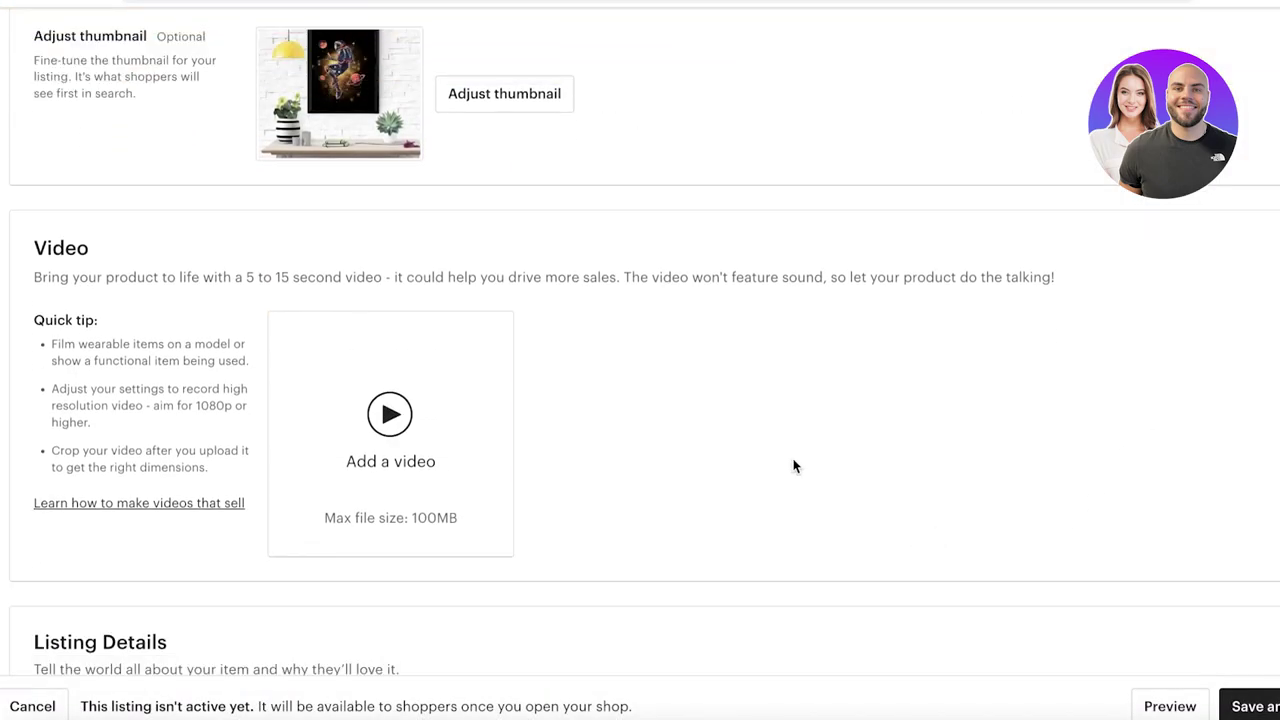
{"action": "scroll", "coordinate": [793, 464], "scroll_direction": "down", "scroll_amount": 2}
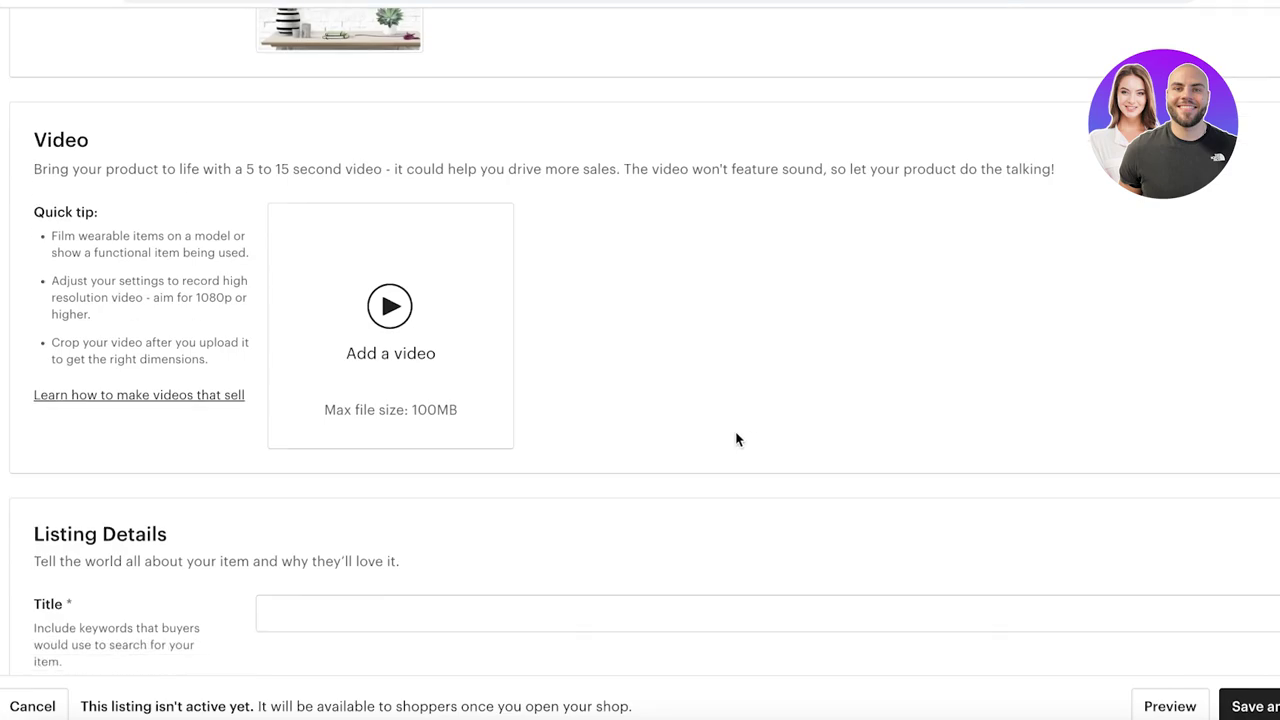
{"action": "scroll", "coordinate": [736, 440], "scroll_direction": "down", "scroll_amount": 5}
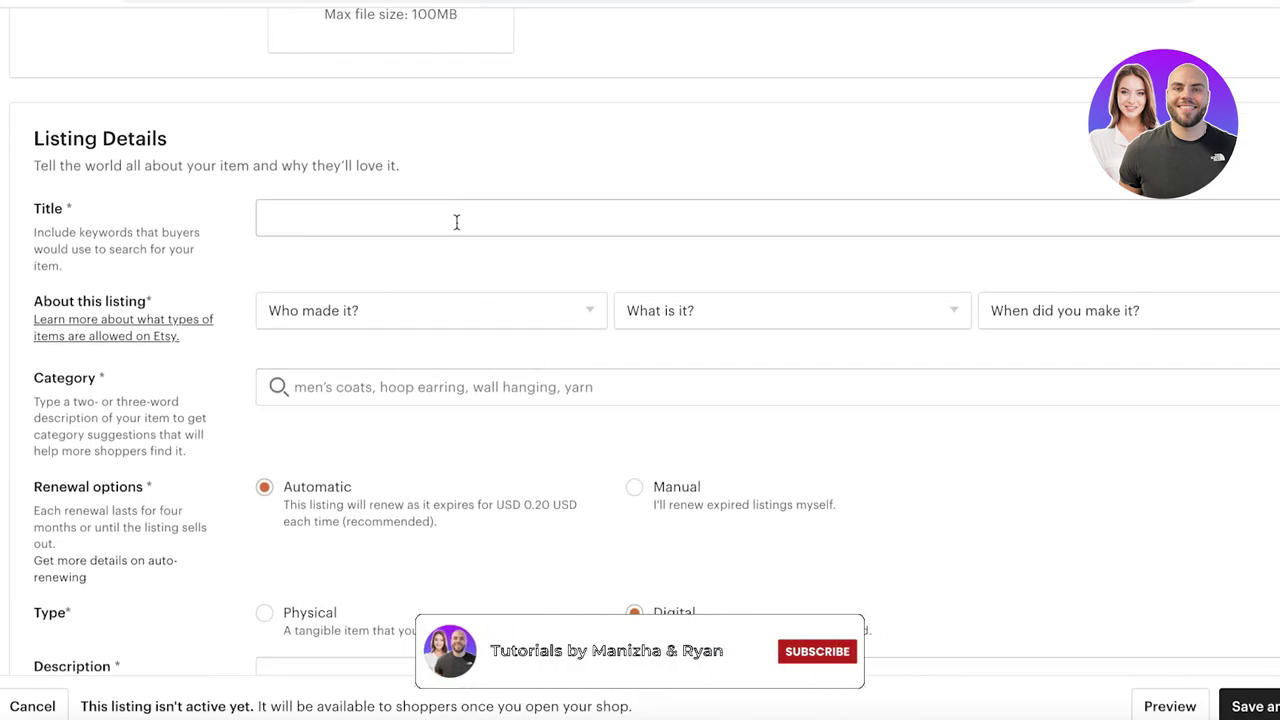
- Paste 'Astronaut Painting, Gift for boys, best gift for boyfriend, digital art piece' into the Title field
{"action": "left_click", "coordinate": [456, 222]}
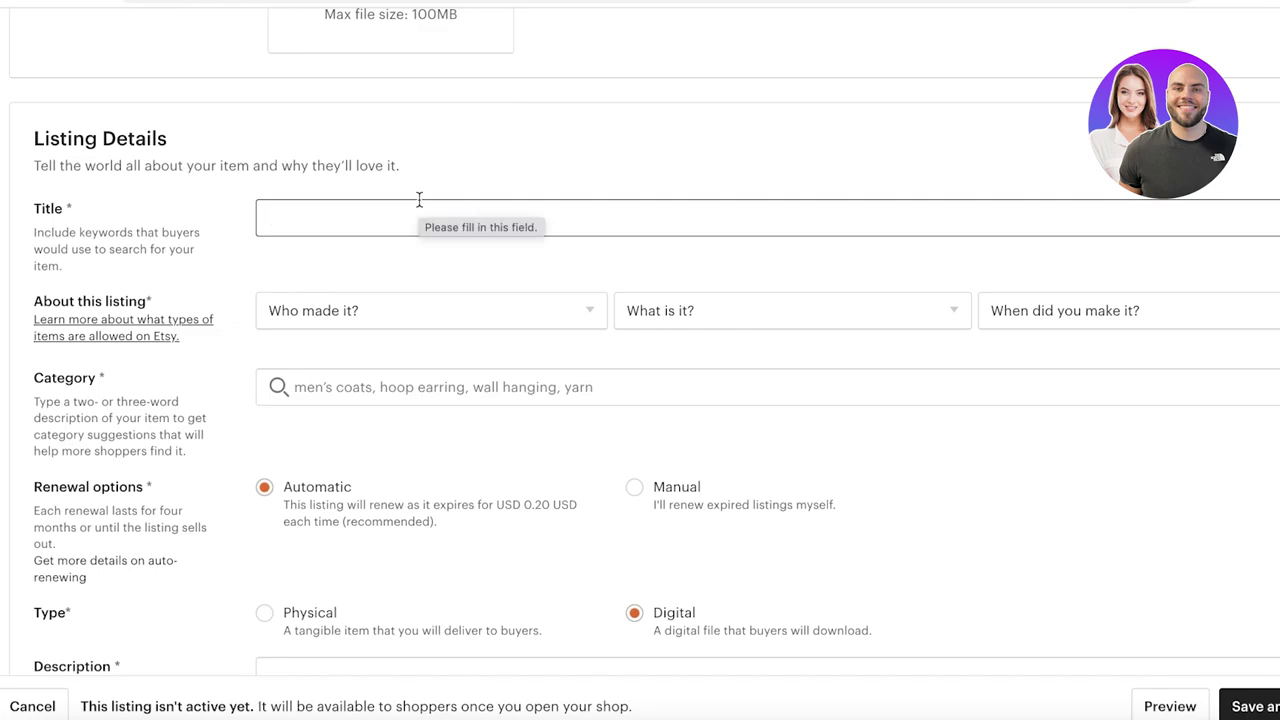
{"action": "scroll", "coordinate": [405, 184], "scroll_direction": "up", "scroll_amount": 6}
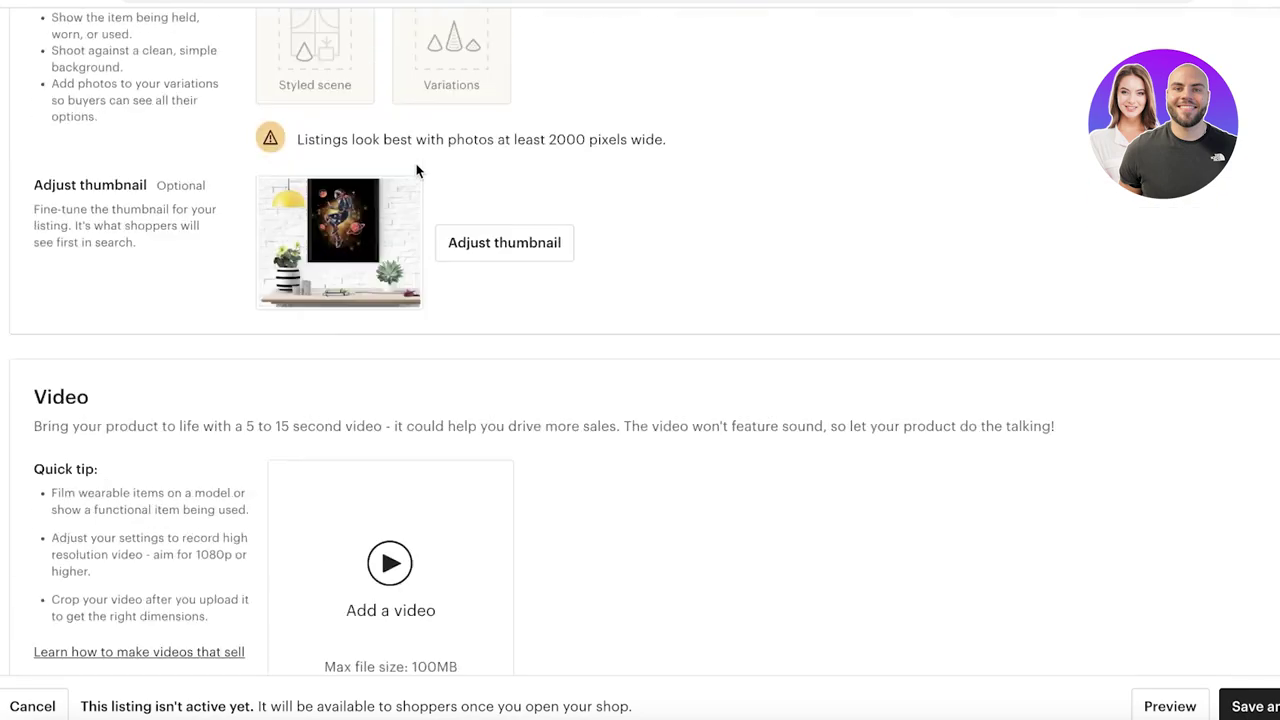
{"action": "scroll", "coordinate": [417, 170], "scroll_direction": "up", "scroll_amount": 1}
{"action": "scroll", "coordinate": [417, 177], "scroll_direction": "down", "scroll_amount": 9}
{"action": "scroll", "coordinate": [417, 191], "scroll_direction": "up", "scroll_amount": 3}
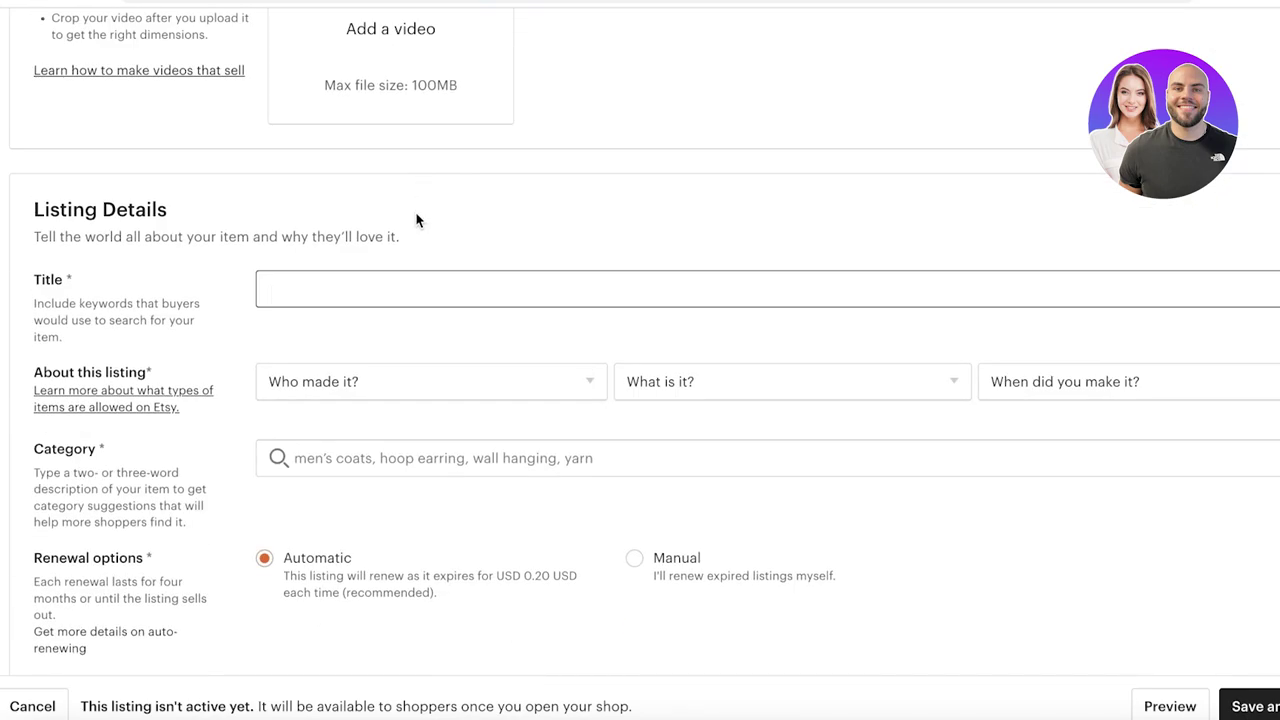
{"action": "type", "text": "Astronaut Painting, Gift for boys, best gift for boyfriend, digital art piece"}
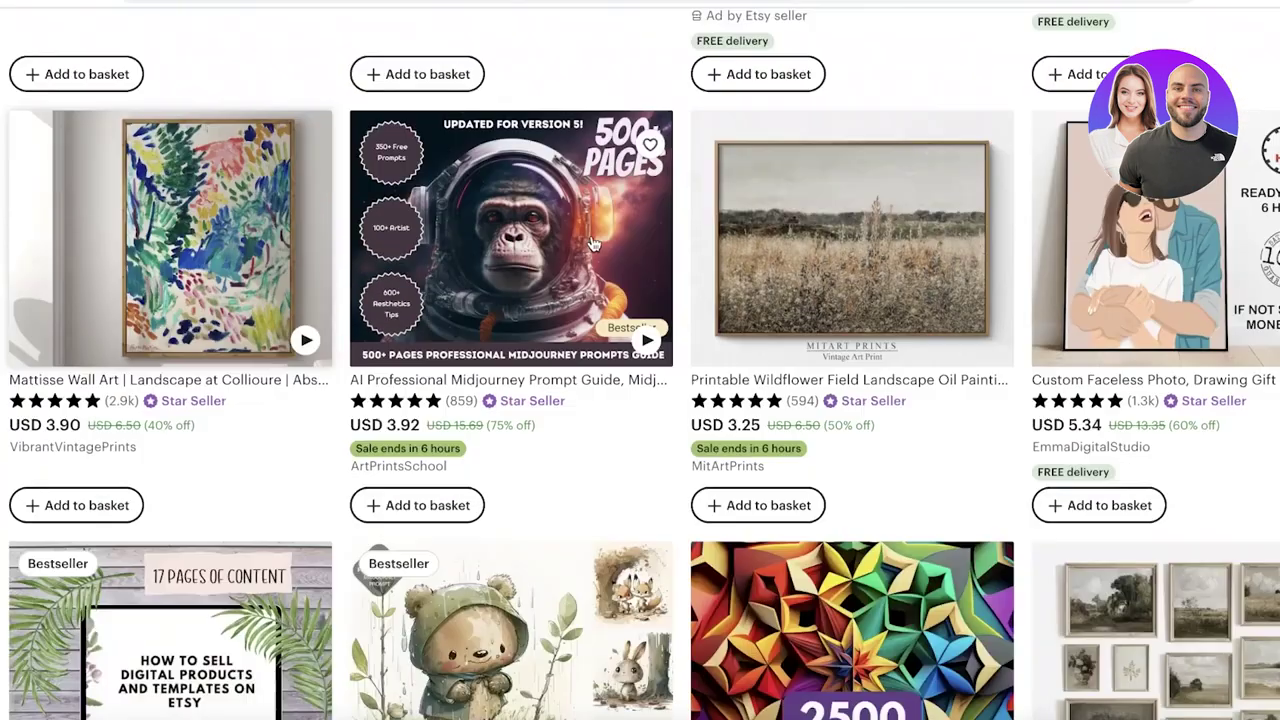
- Scroll through digital art search results to study keyword-style listing titles
{"action": "scroll", "coordinate": [591, 235], "scroll_direction": "down", "scroll_amount": 10}
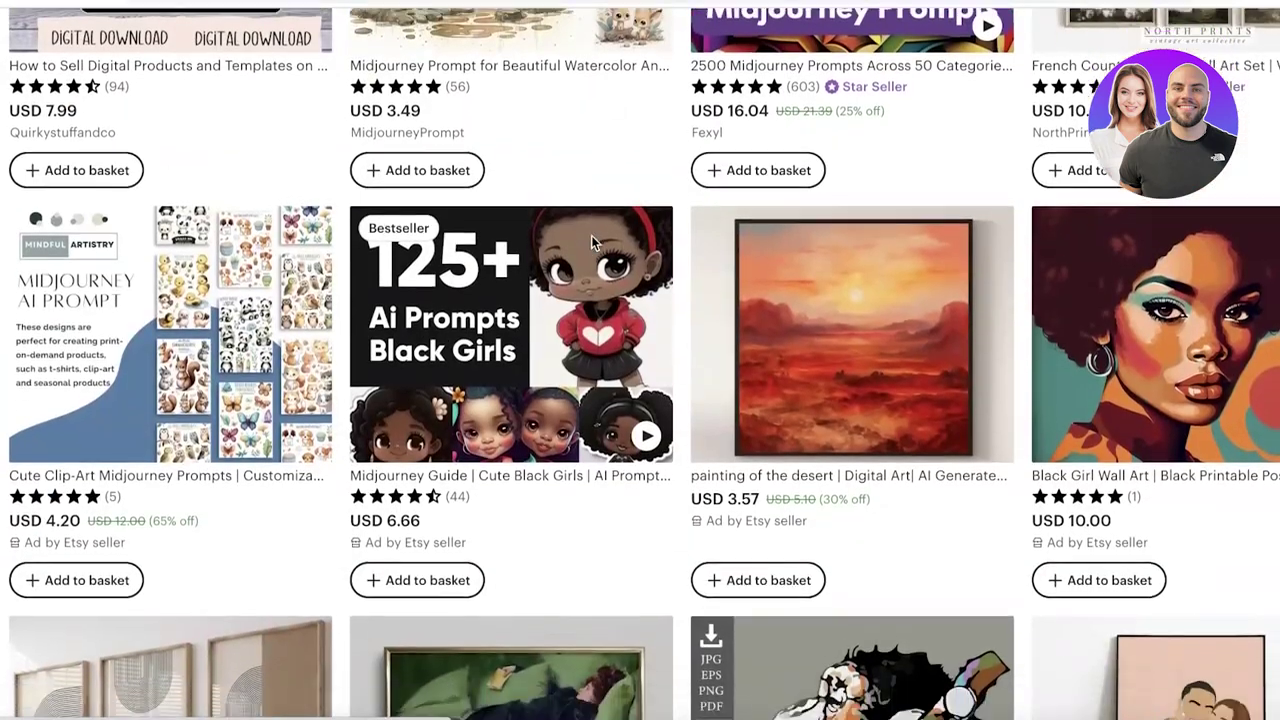
{"action": "scroll", "coordinate": [1058, 263], "scroll_direction": "down", "scroll_amount": 3}
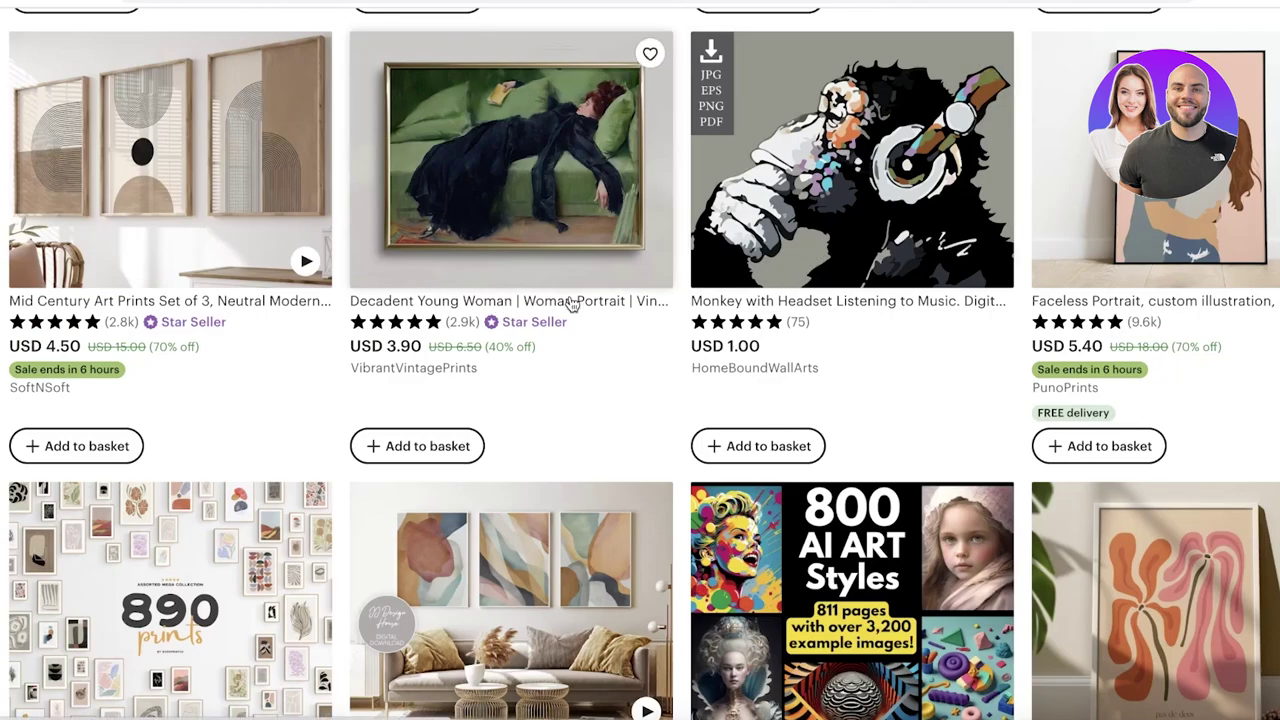
{"action": "scroll", "coordinate": [920, 320], "scroll_direction": "down", "scroll_amount": 2}
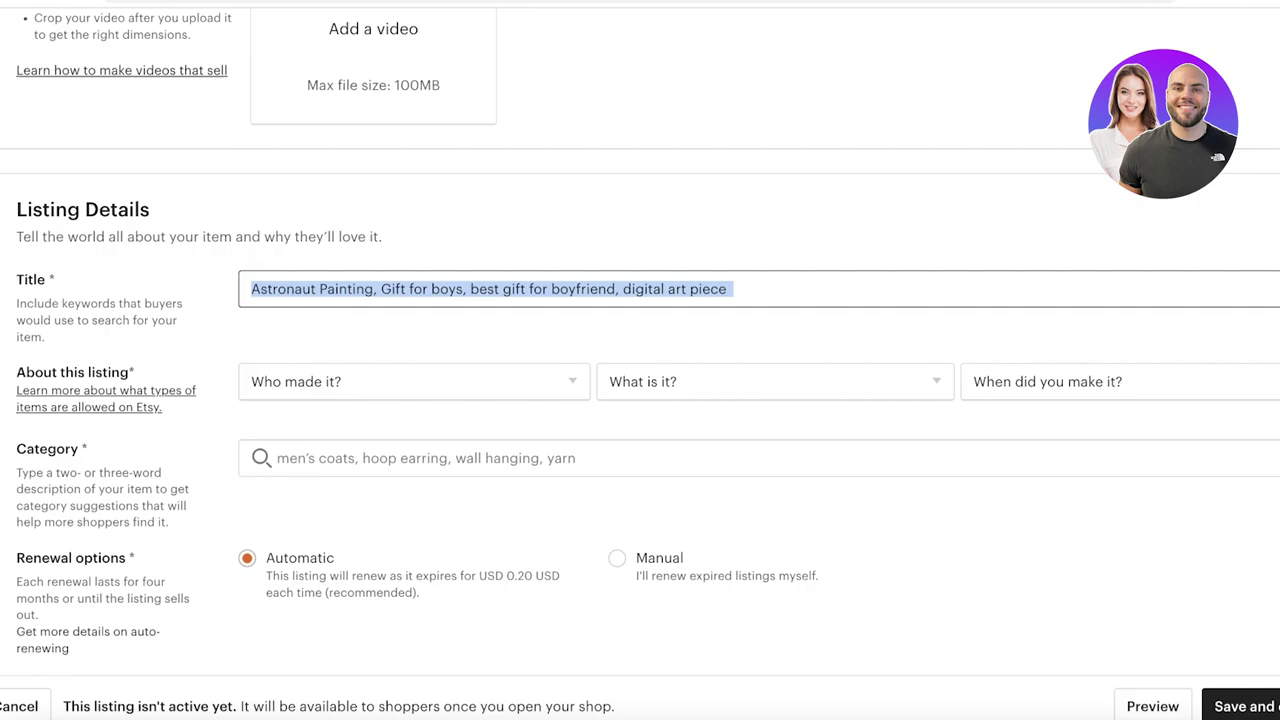
- Append 'gift for fathers day' to the listing title, then open the 'Who made it?' dropdown
{"action": "left_click", "coordinate": [767, 220]}
{"action": "left_click", "coordinate": [771, 294]}
{"action": "key", "text": "ctrl+a"}
{"action": "left_click", "coordinate": [760, 288]}
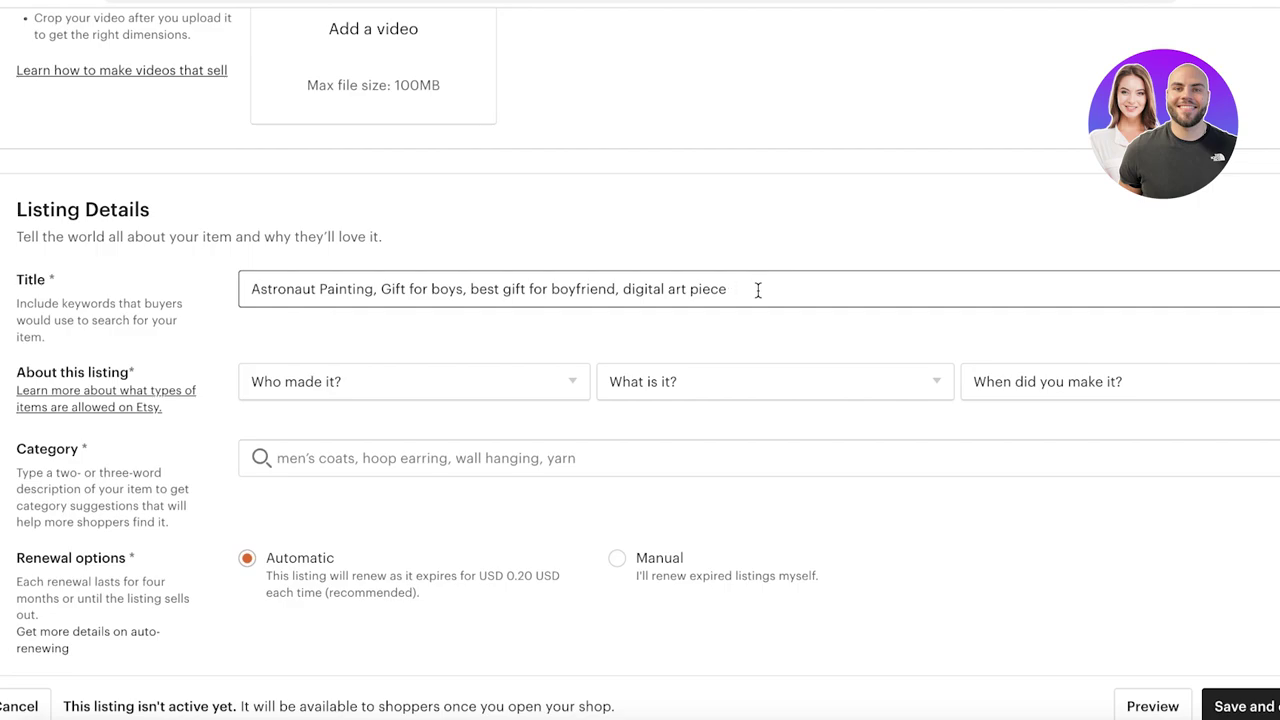
{"action": "type", "text": "gift for fathers day"}
{"action": "scroll", "coordinate": [720, 277], "scroll_direction": "down", "scroll_amount": 1}
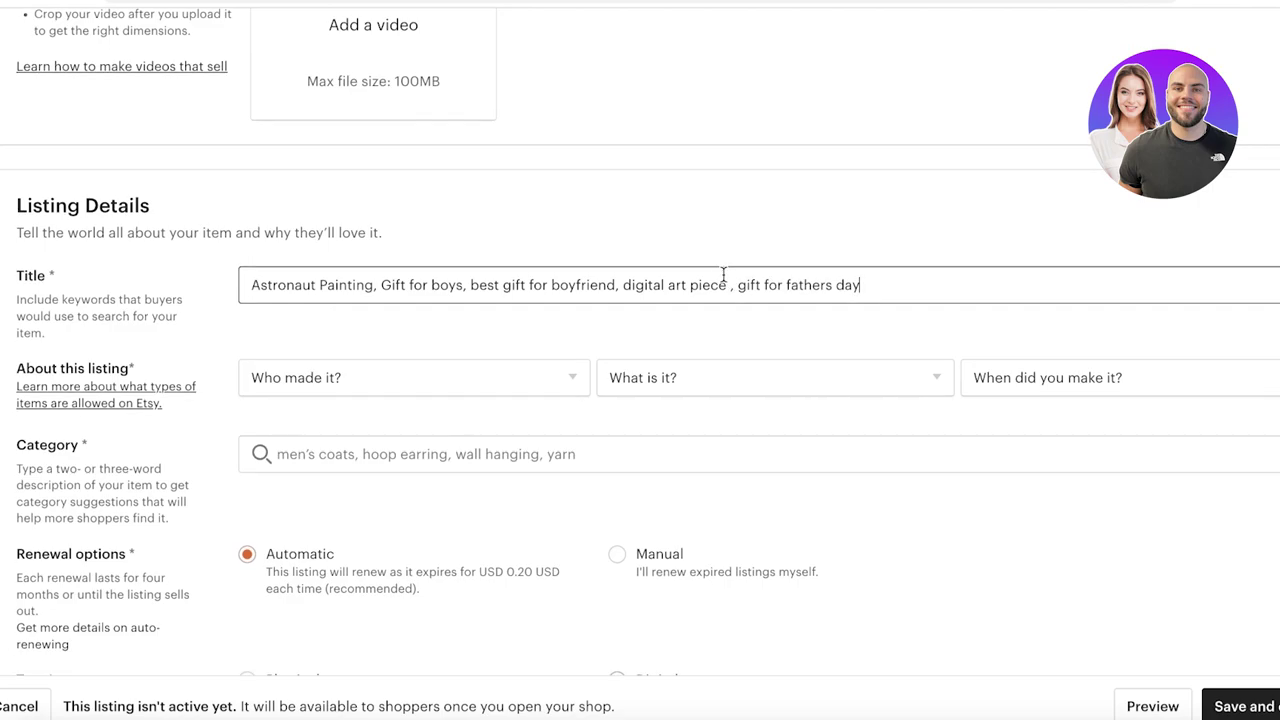
{"action": "left_click", "coordinate": [537, 359]}
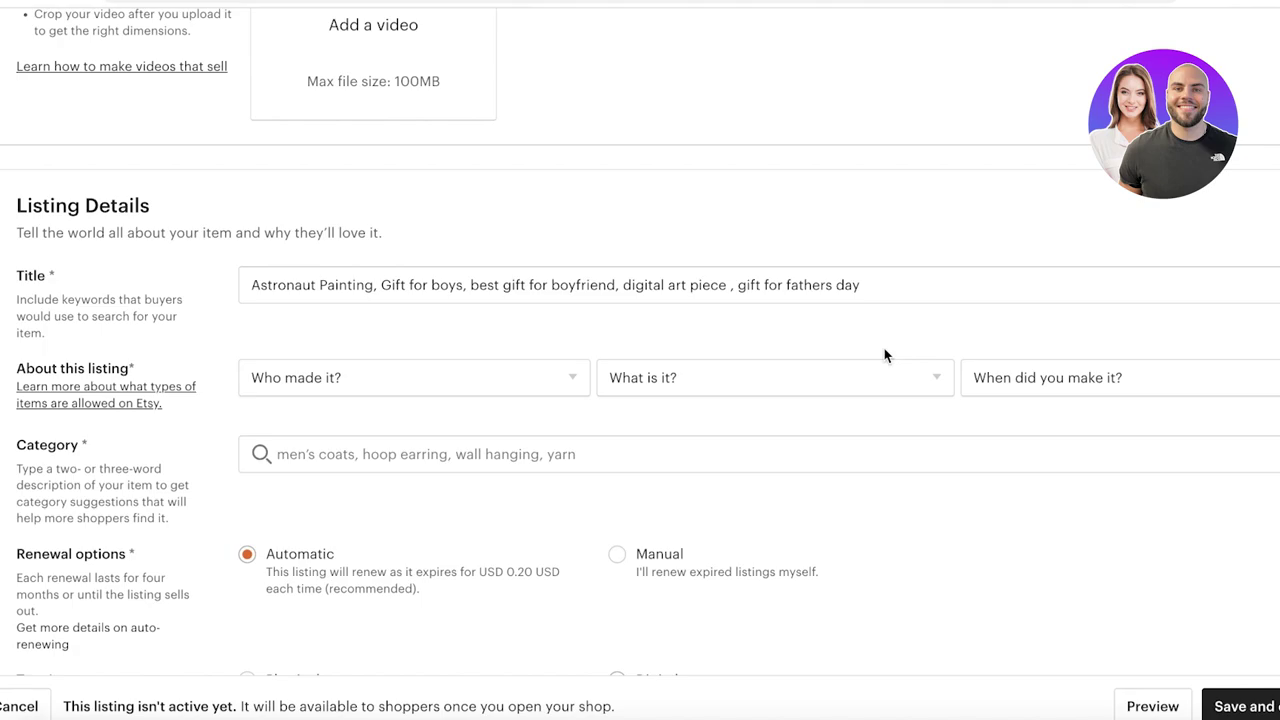
{"action": "scroll", "coordinate": [749, 346], "scroll_direction": "down", "scroll_amount": 2}
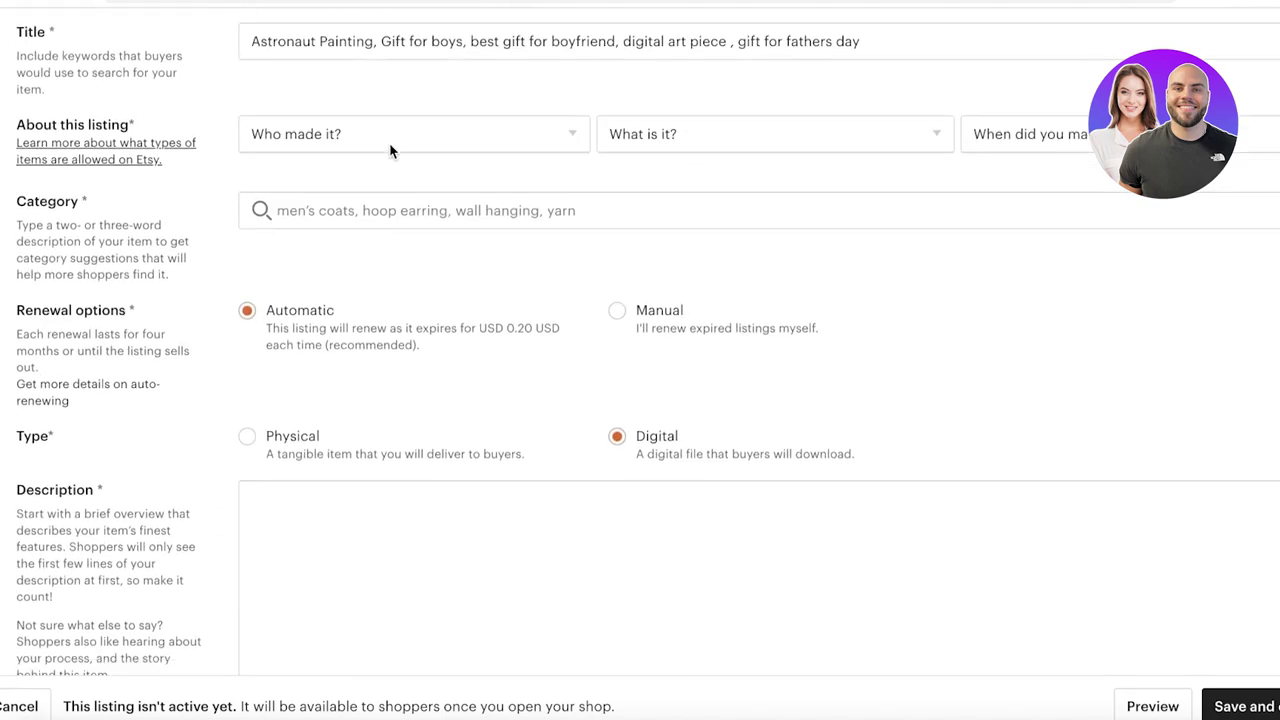
{"action": "left_click", "coordinate": [389, 134]}
- Set Who made it to 'I did', What is it to 'A finished product', and made 2020 - 2023
{"action": "left_click", "coordinate": [367, 182]}
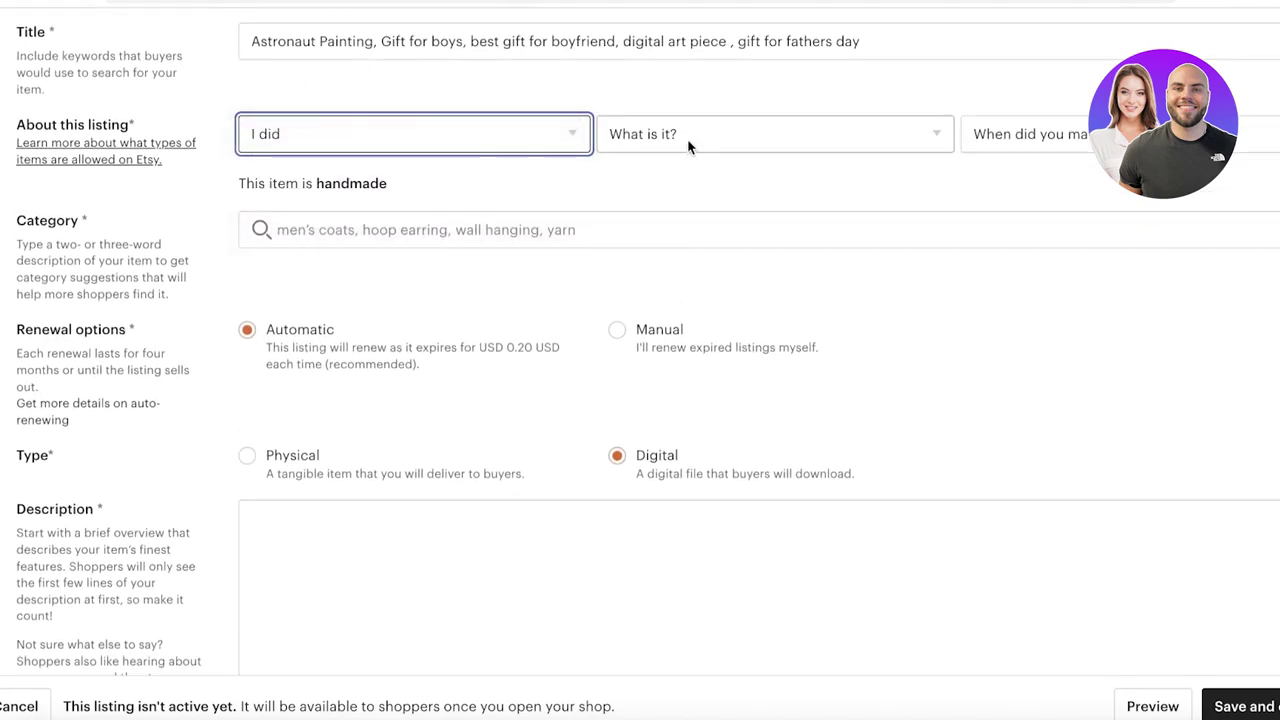
{"action": "left_click", "coordinate": [710, 134]}
{"action": "left_click", "coordinate": [712, 180]}
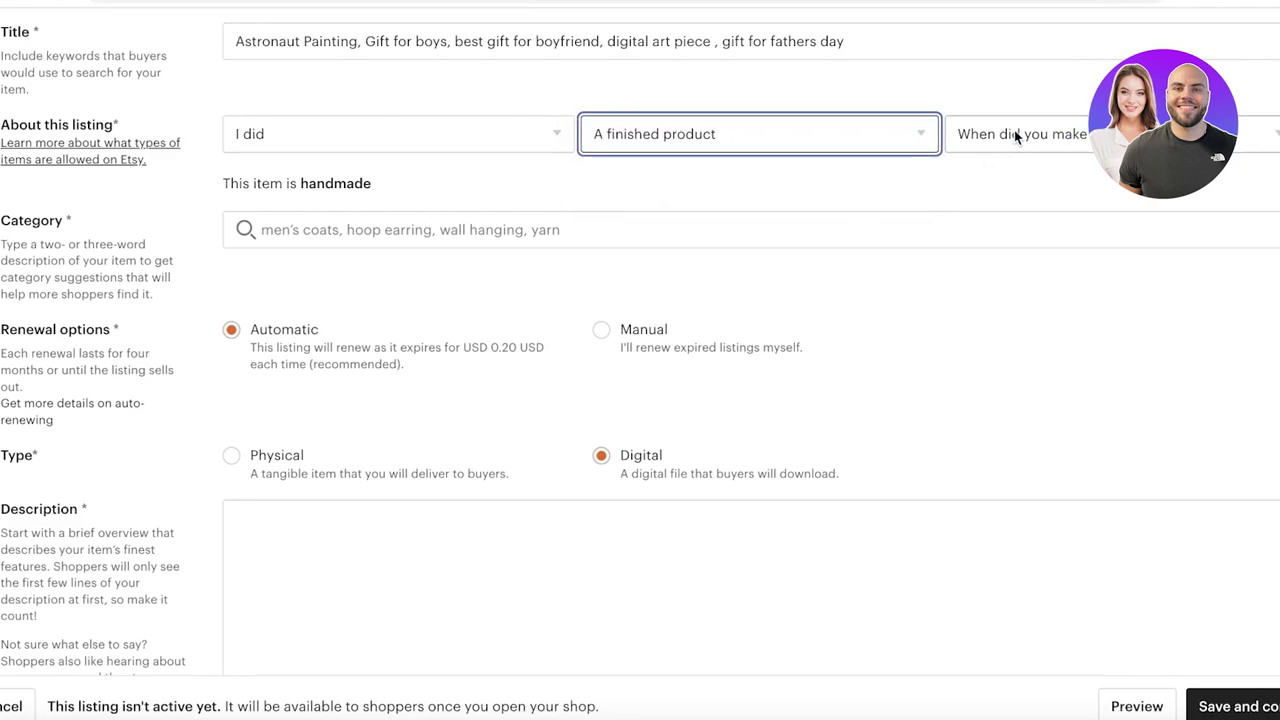
{"action": "left_click", "coordinate": [1014, 132]}
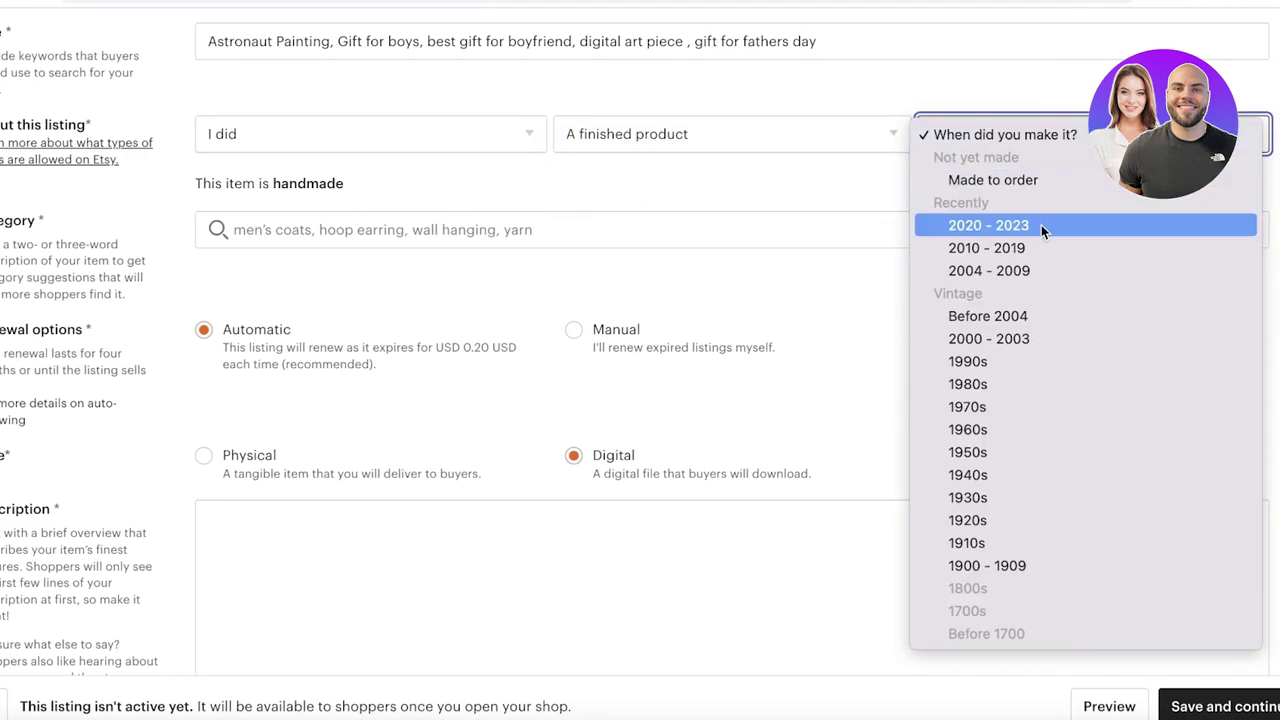
{"action": "left_click", "coordinate": [1015, 226]}
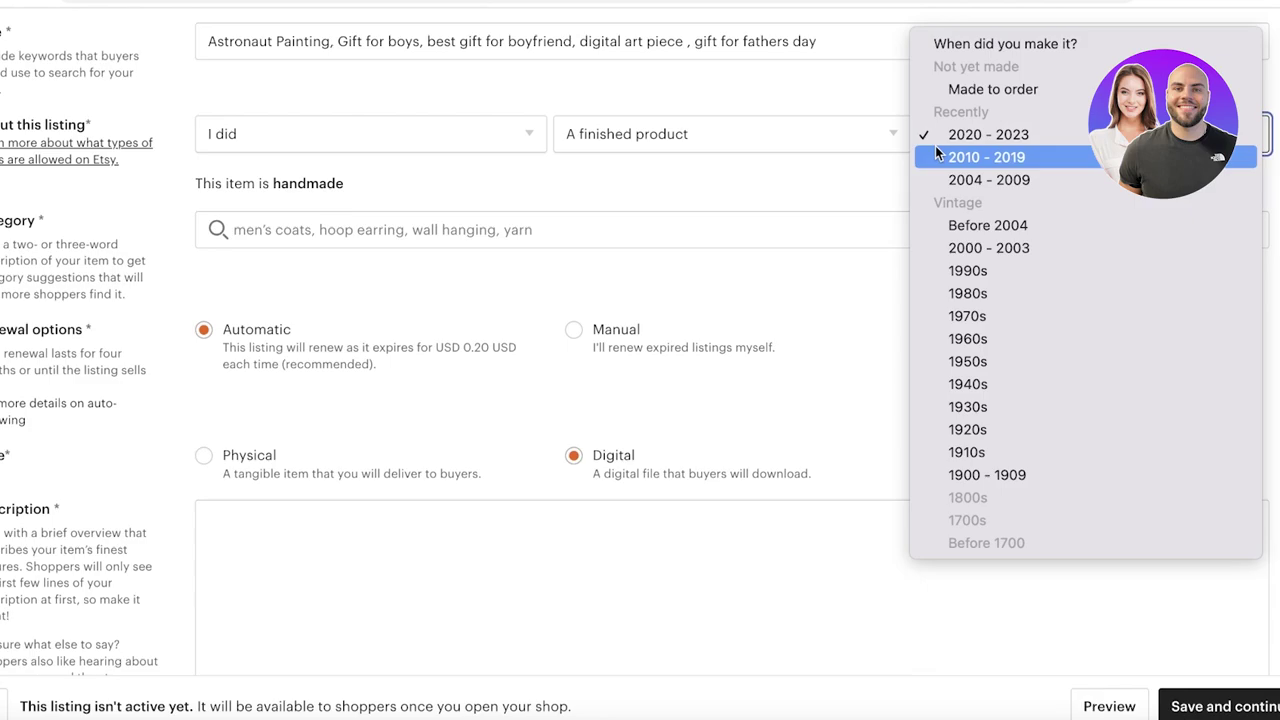
{"action": "left_click", "coordinate": [796, 166]}
- Search categories for 'digital art' and file the listing under Digital Prints
{"action": "left_click", "coordinate": [310, 240]}
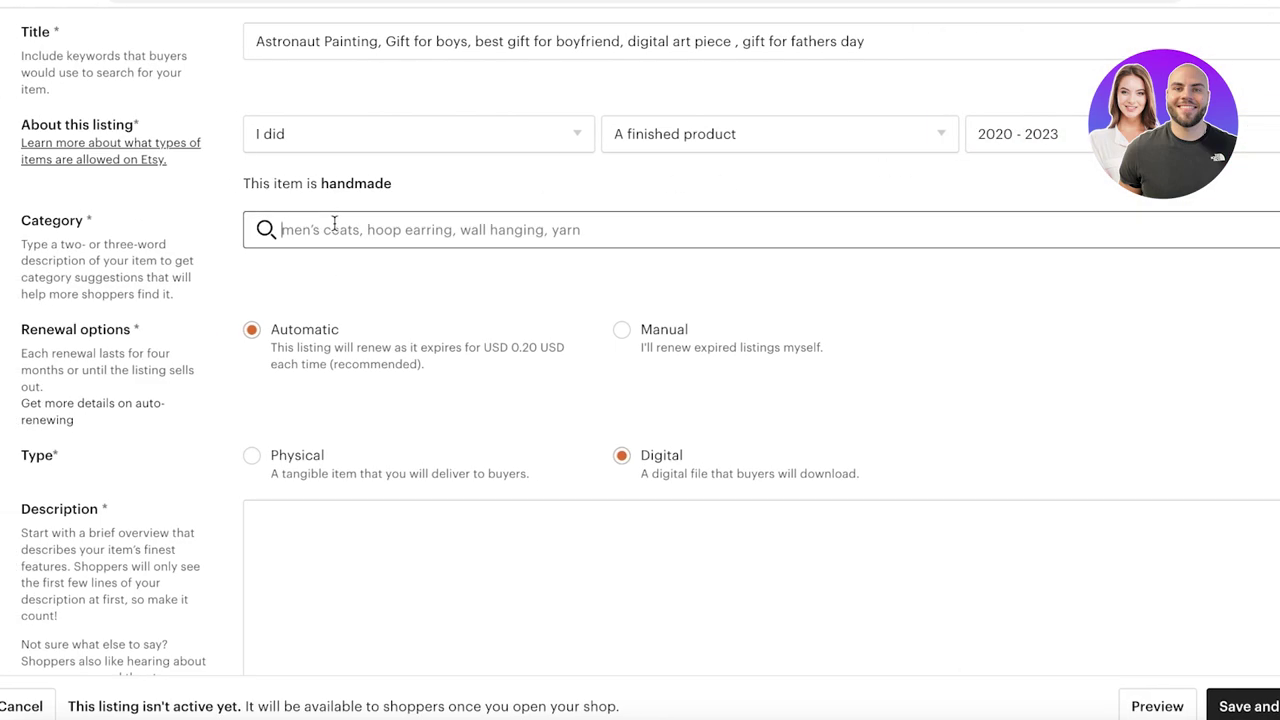
{"action": "type", "text": "digital art"}
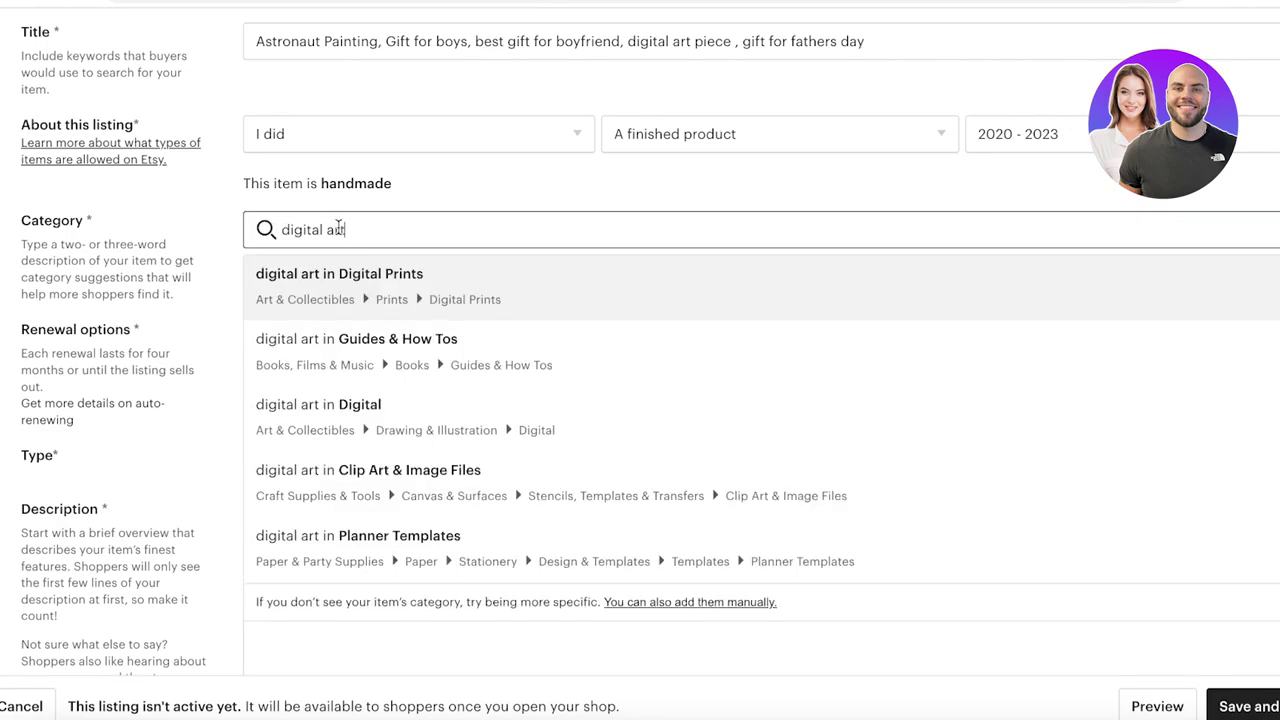
{"action": "left_click", "coordinate": [360, 290]}
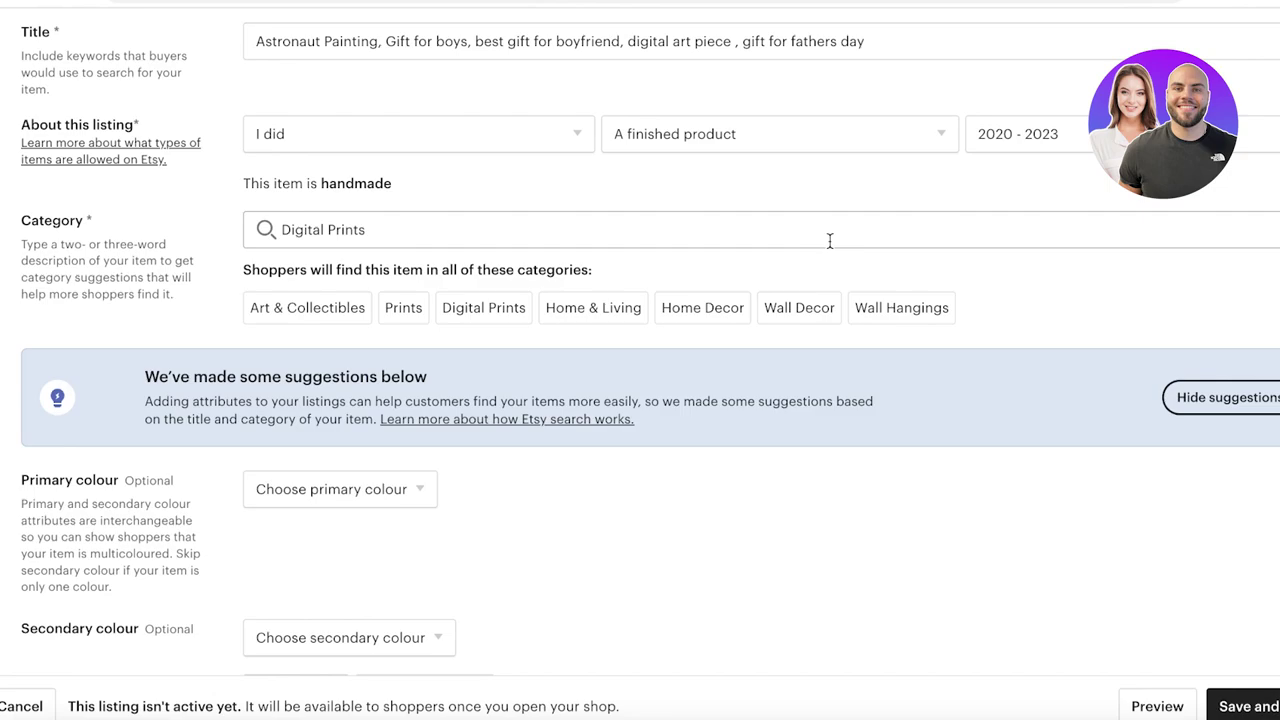
- Set the primary colour to Black and leave the secondary colour unset
{"action": "scroll", "coordinate": [829, 240], "scroll_direction": "down", "scroll_amount": 3}
{"action": "left_click", "coordinate": [332, 226]}
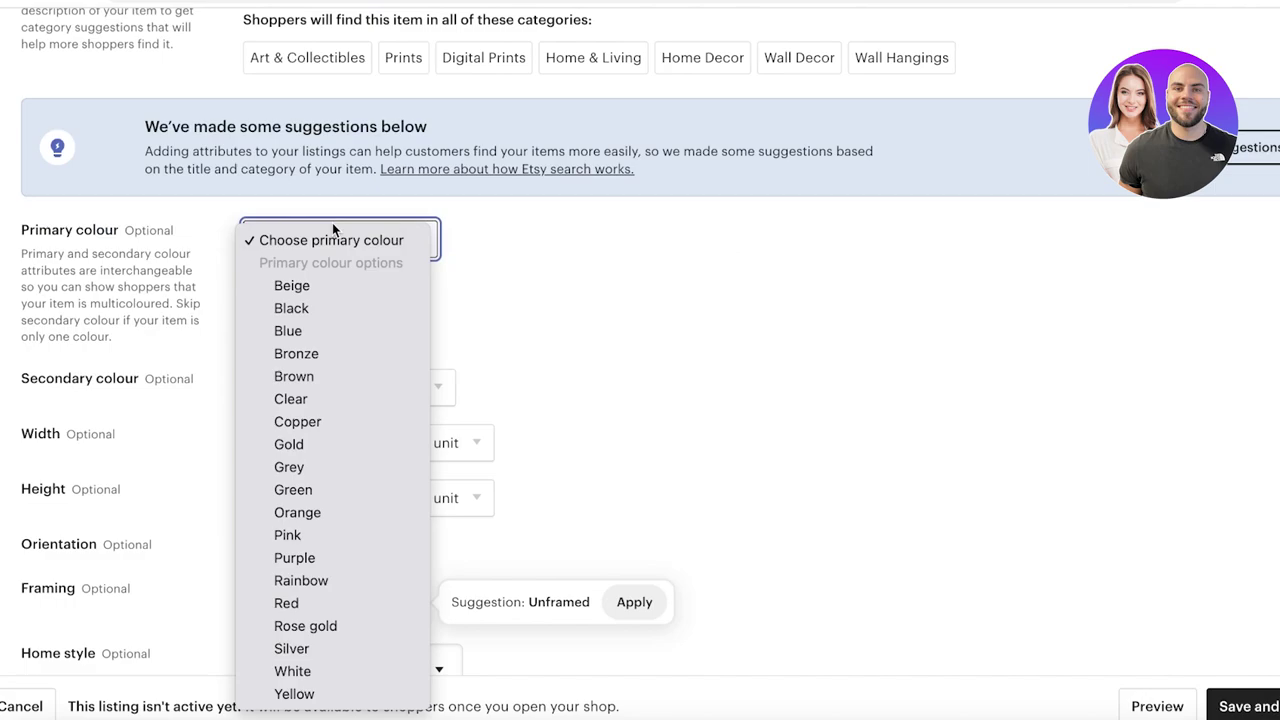
{"action": "left_click", "coordinate": [342, 308]}
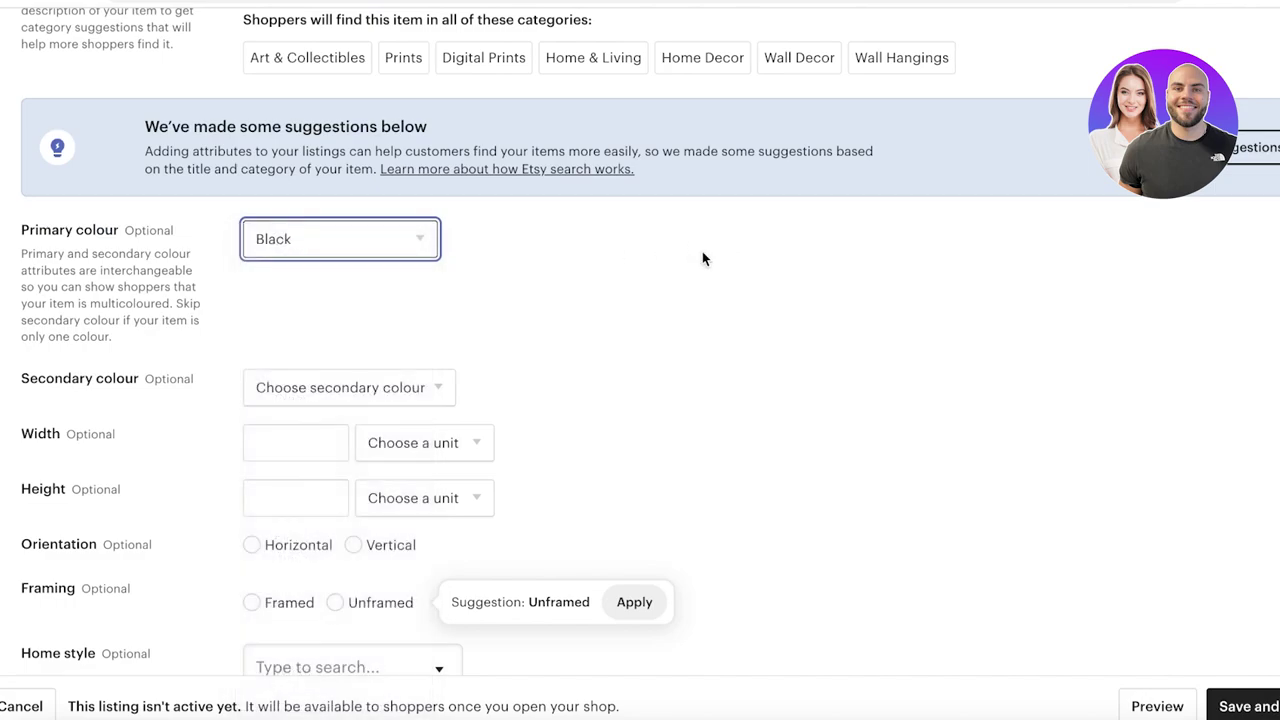
{"action": "scroll", "coordinate": [510, 316], "scroll_direction": "down", "scroll_amount": 1}
{"action": "left_click", "coordinate": [374, 370]}
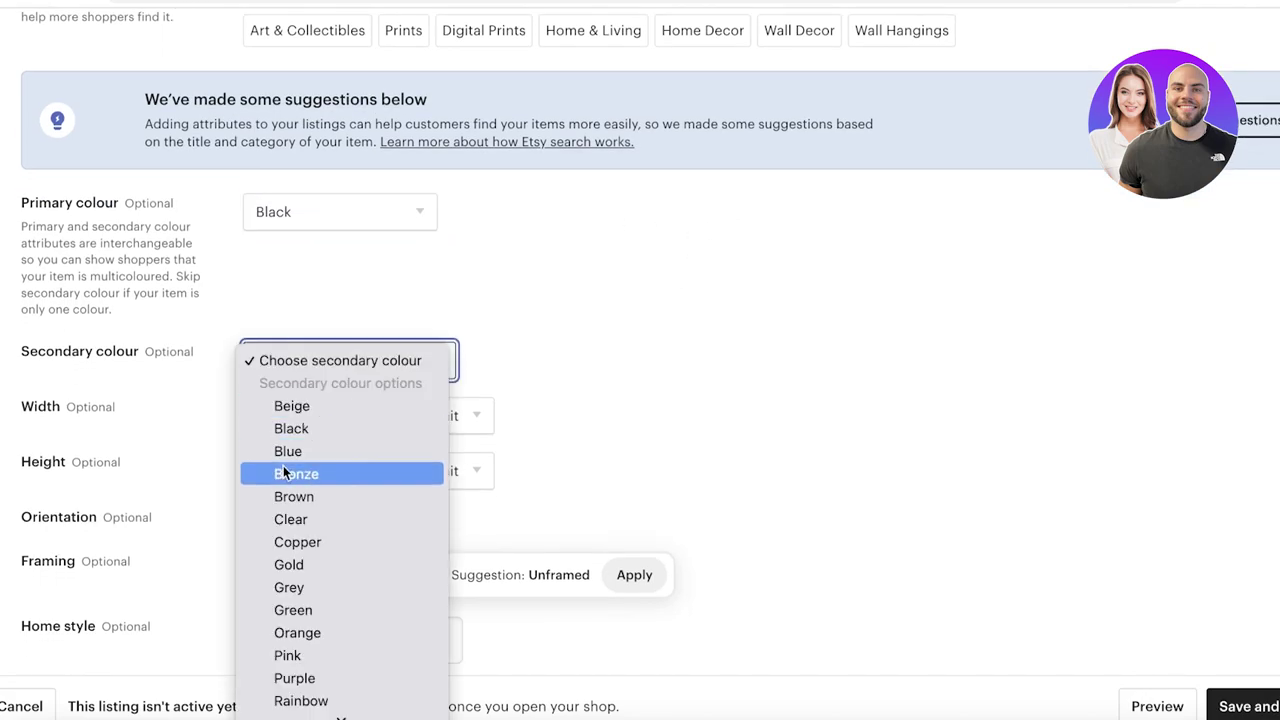
{"action": "left_click", "coordinate": [721, 374]}
- Move between the artwork's Width and Height fields
{"action": "scroll", "coordinate": [200, 280], "scroll_direction": "down", "scroll_amount": 1}
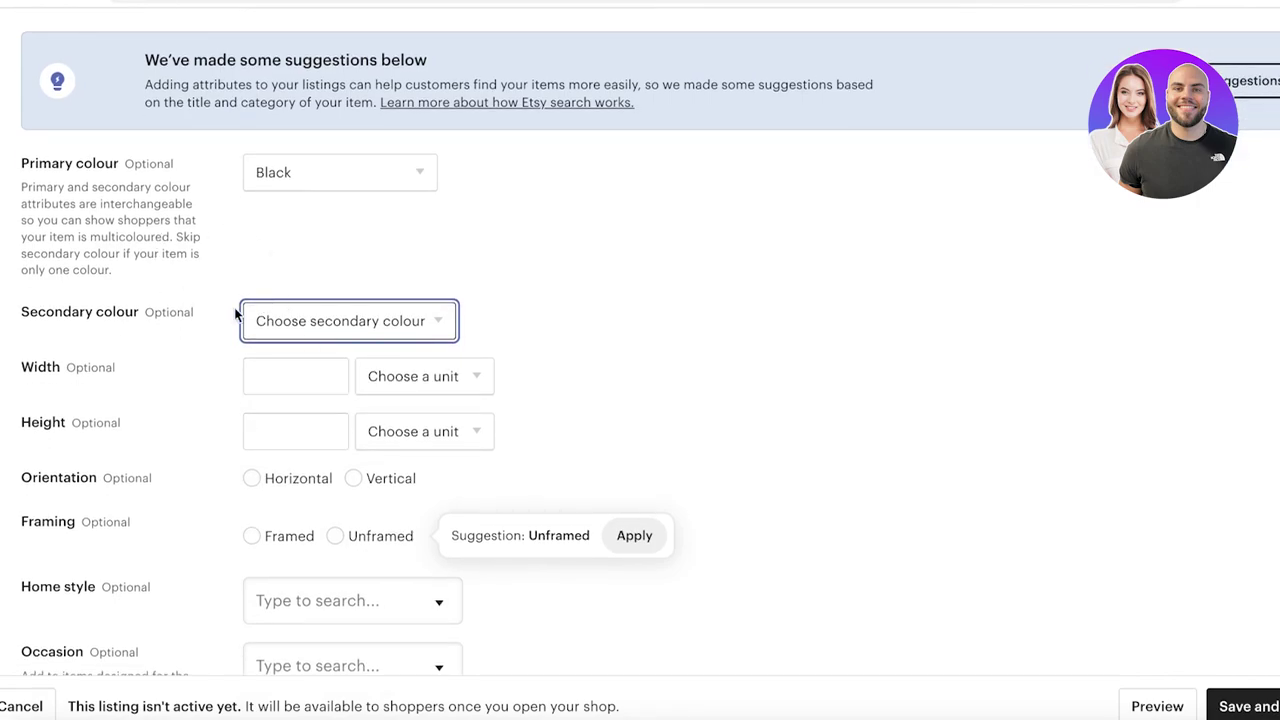
{"action": "scroll", "coordinate": [188, 237], "scroll_direction": "down", "scroll_amount": 1}
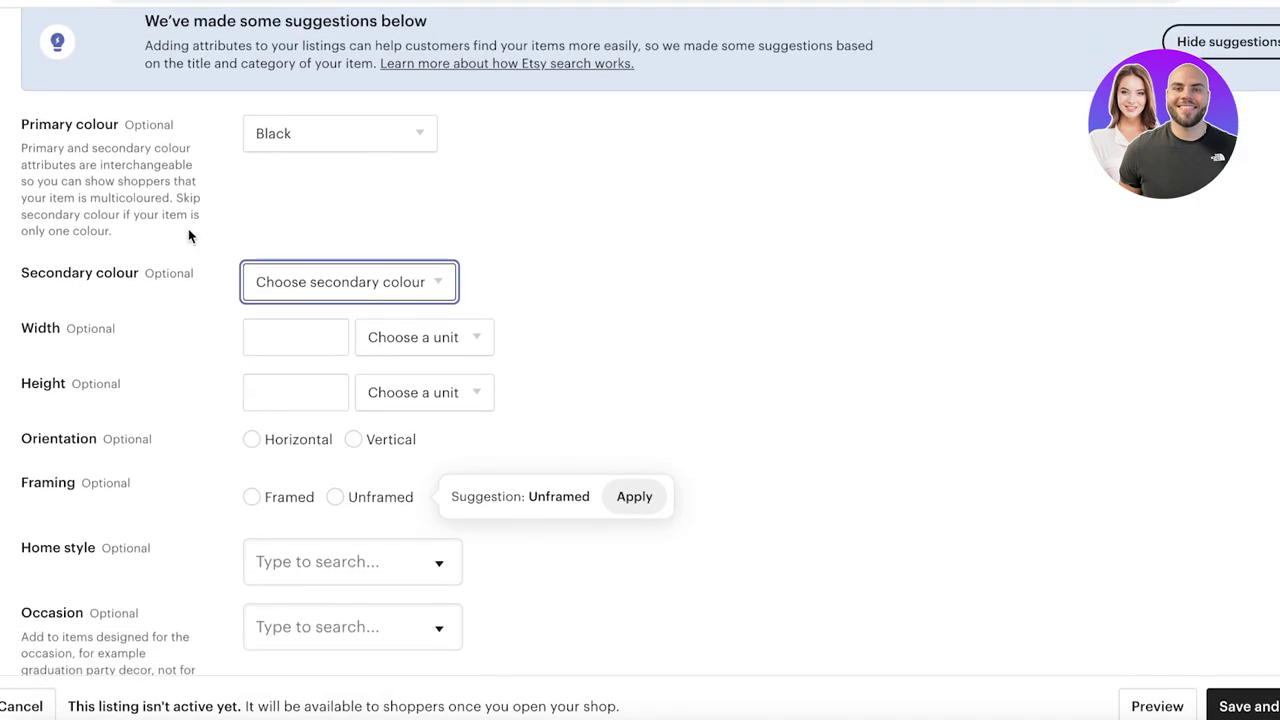
{"action": "left_click", "coordinate": [269, 331]}
{"action": "left_click", "coordinate": [259, 397]}
{"action": "left_click", "coordinate": [290, 349]}
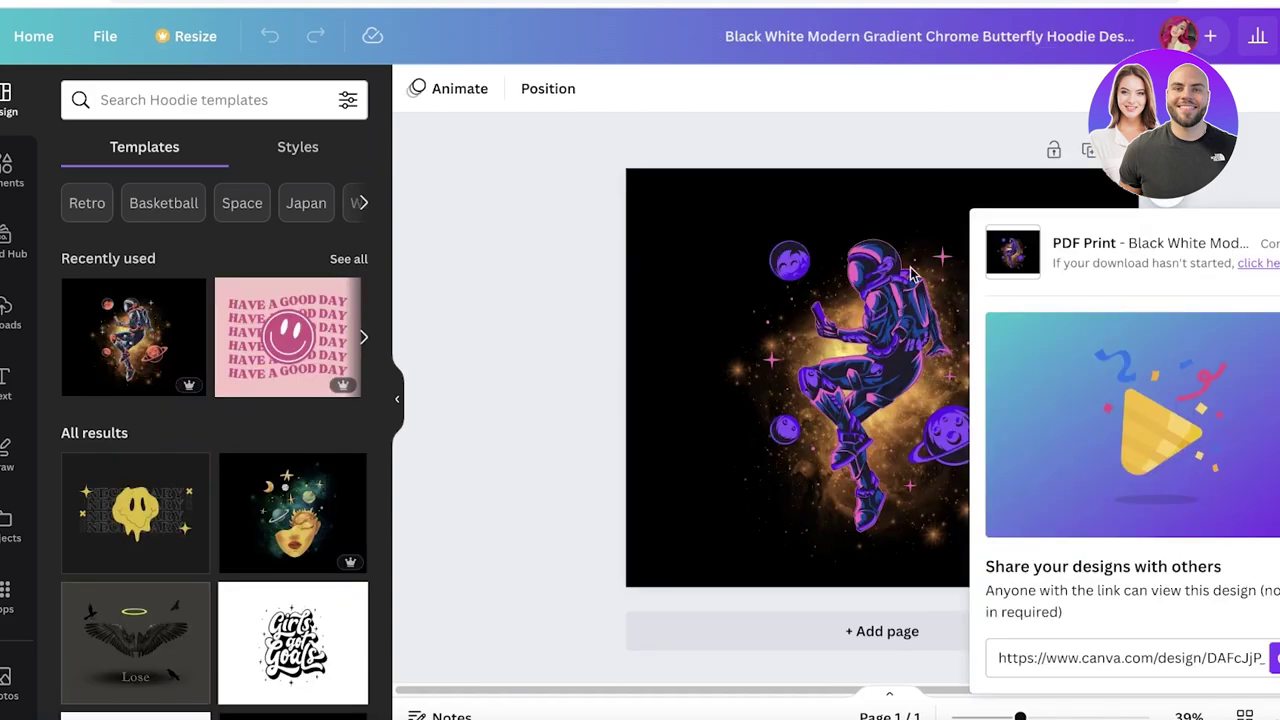
- Check the Canva hoodie design's PNG download size of 2,000 × 1,634 px, then return to the mockup design
{"action": "left_click", "coordinate": [912, 273]}
{"action": "left_click", "coordinate": [686, 257]}
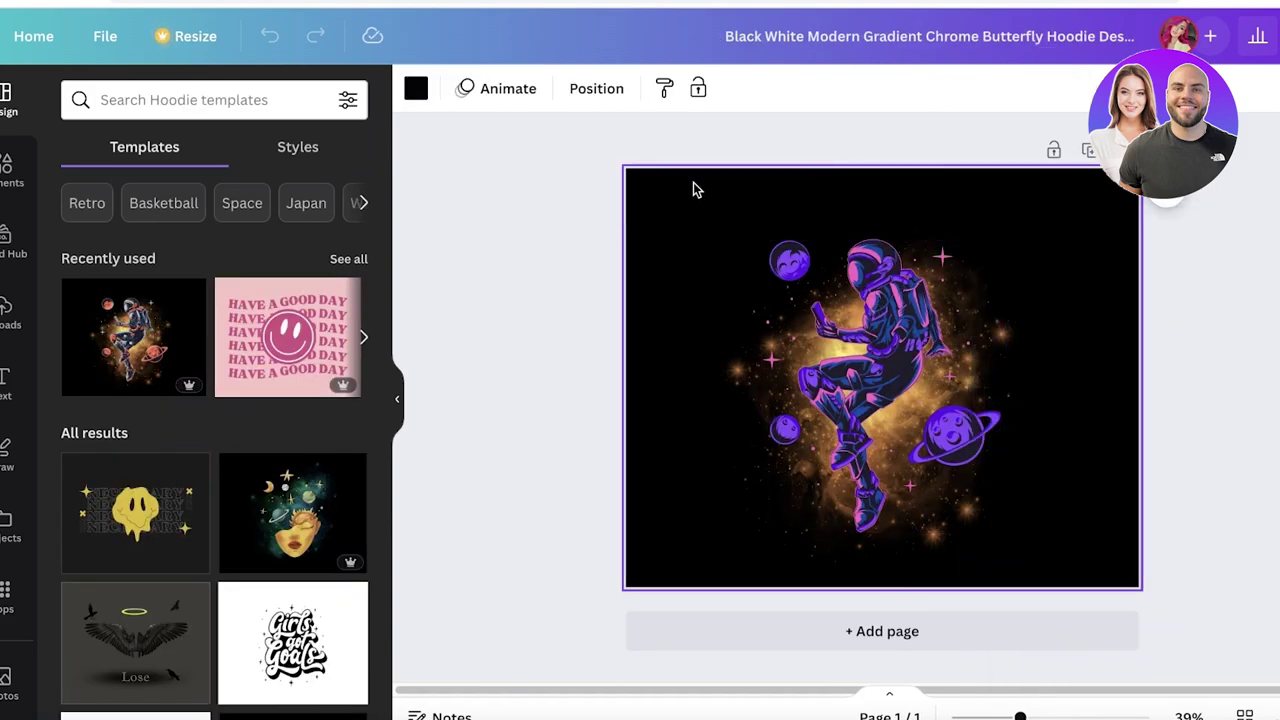
{"action": "key", "text": "Escape"}
{"action": "left_click", "coordinate": [1279, 36]}
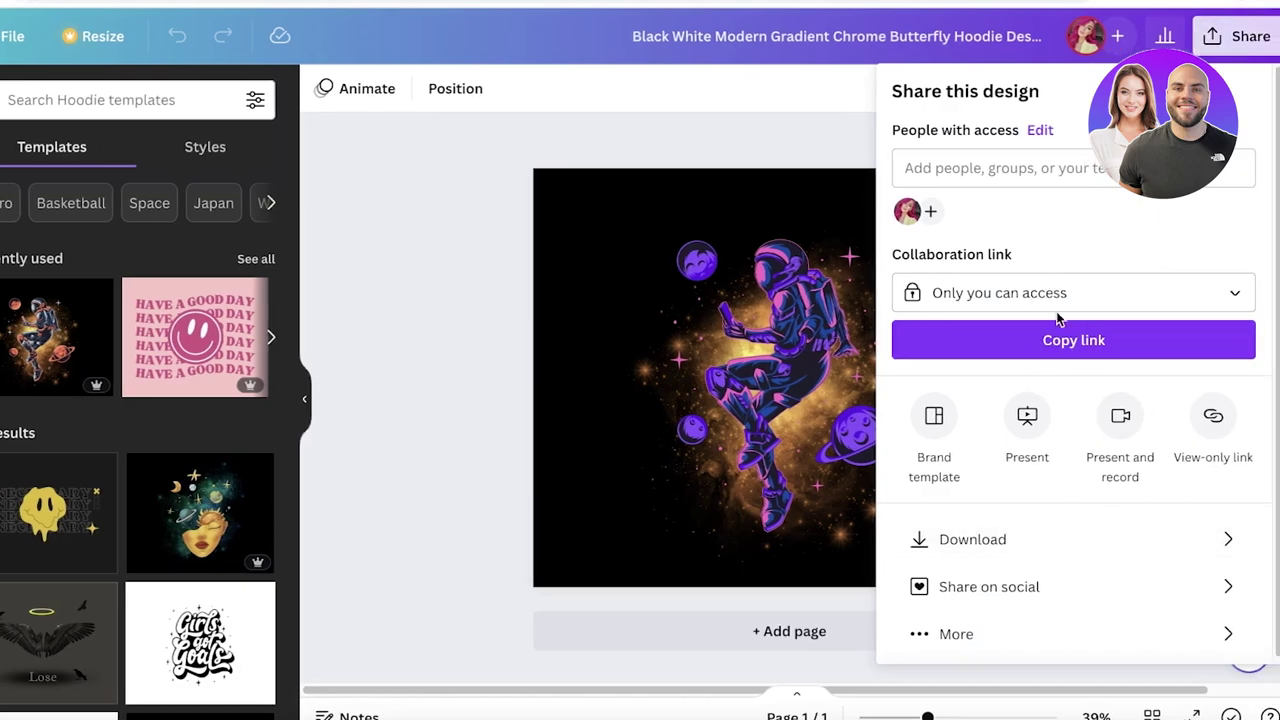
{"action": "left_click", "coordinate": [972, 539]}
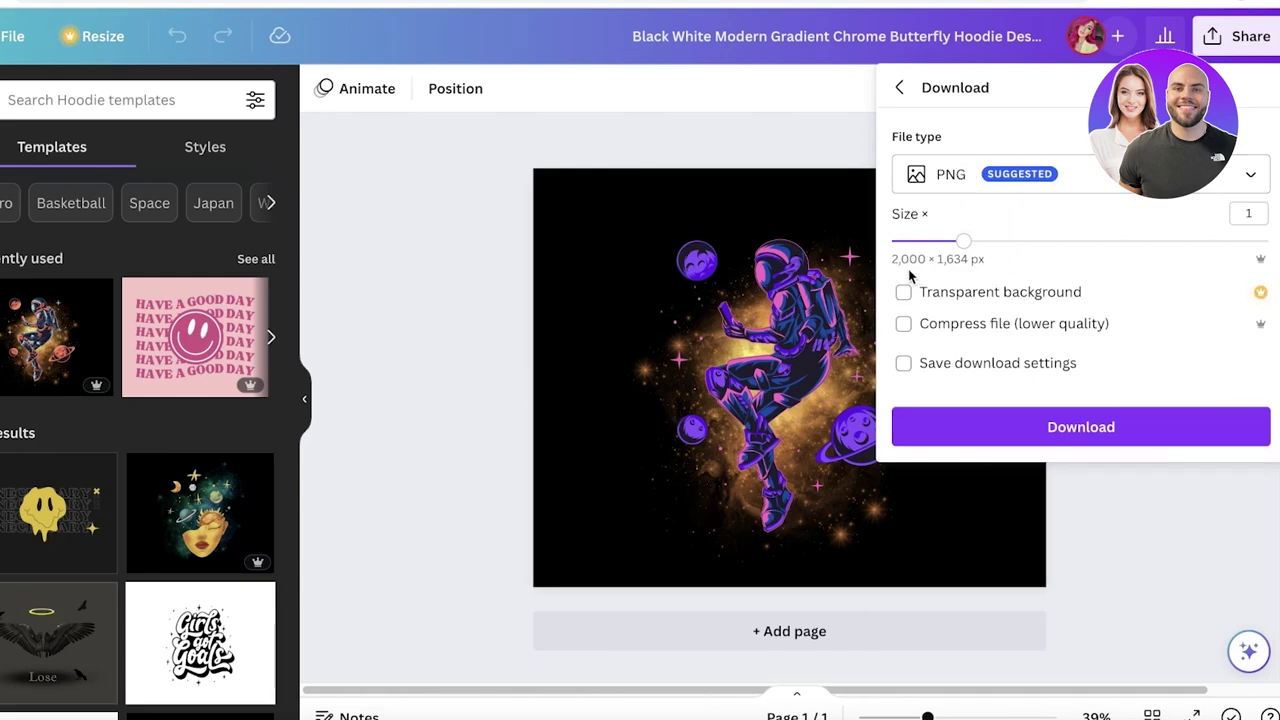
{"action": "left_click", "coordinate": [950, 3]}
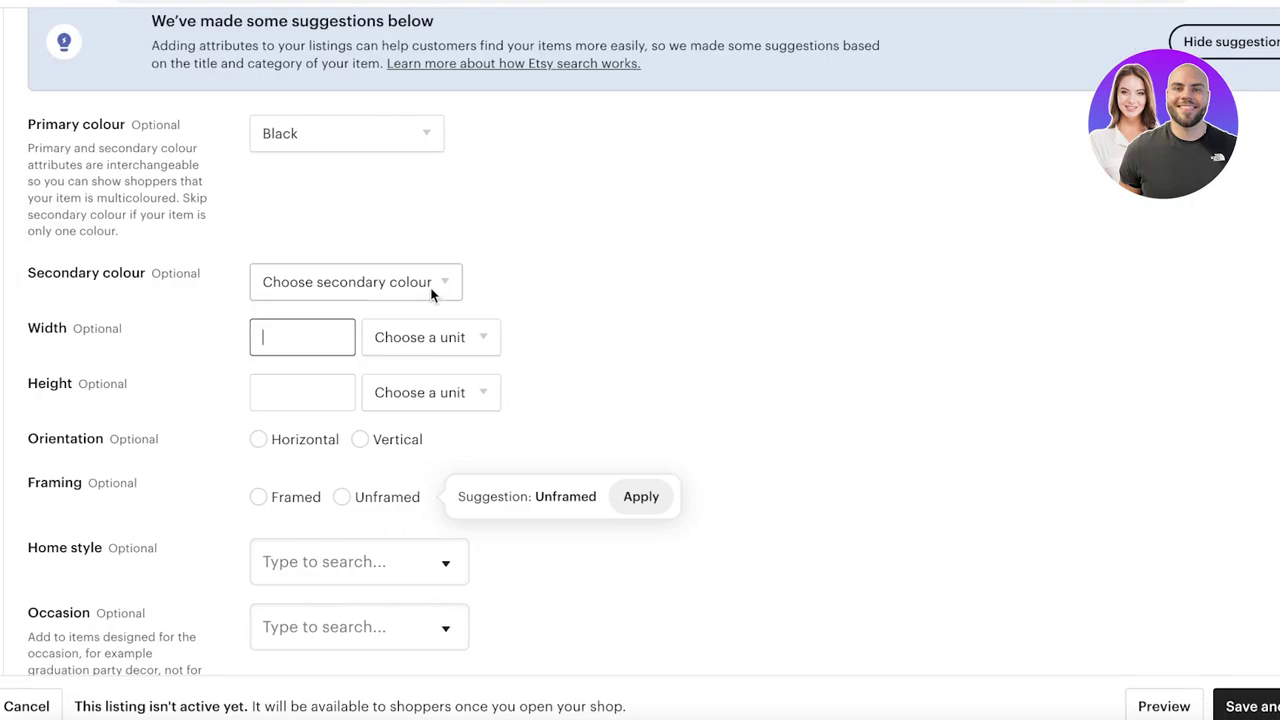
{"action": "left_click", "coordinate": [488, 337]}
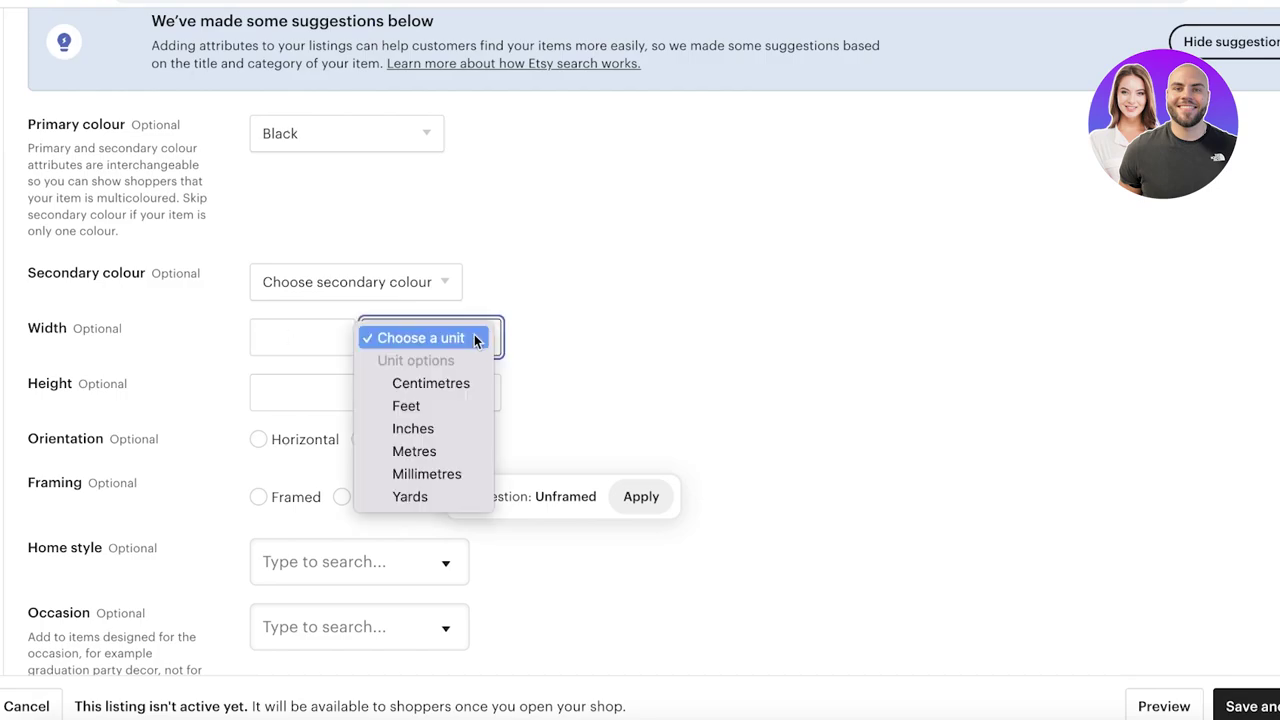
{"action": "left_click", "coordinate": [766, 357]}
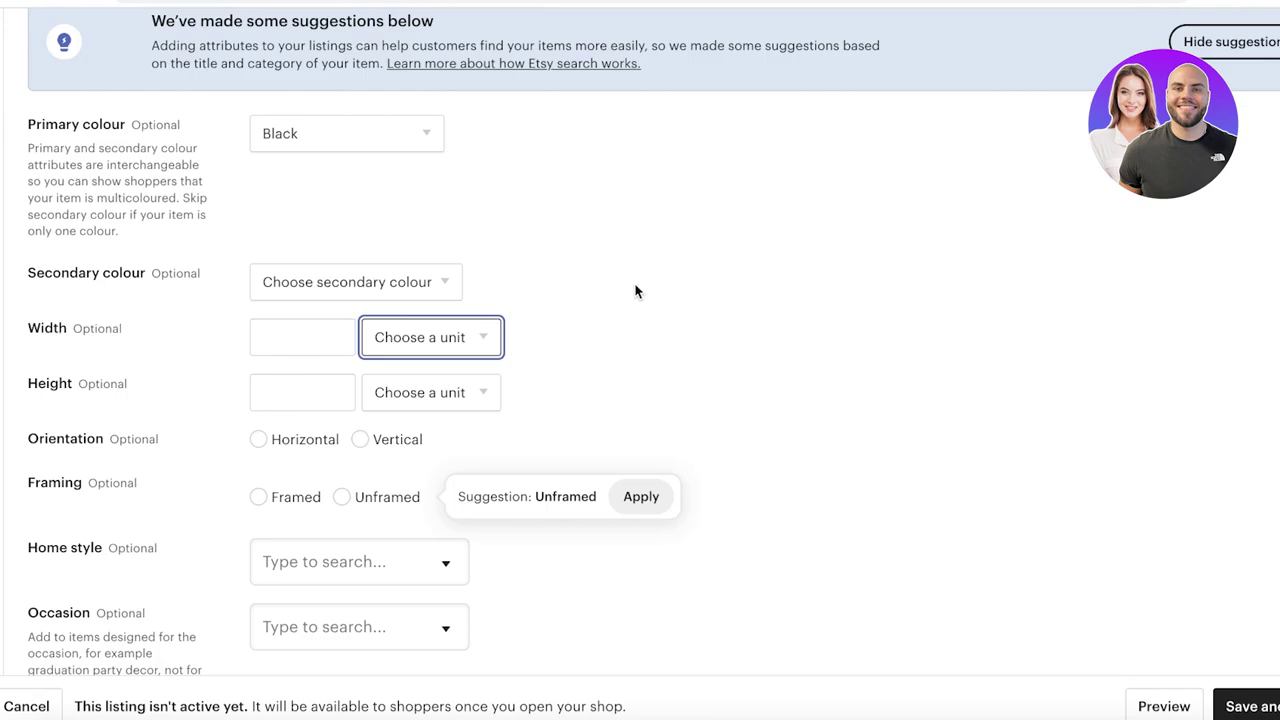
{"action": "left_click", "coordinate": [266, 340]}
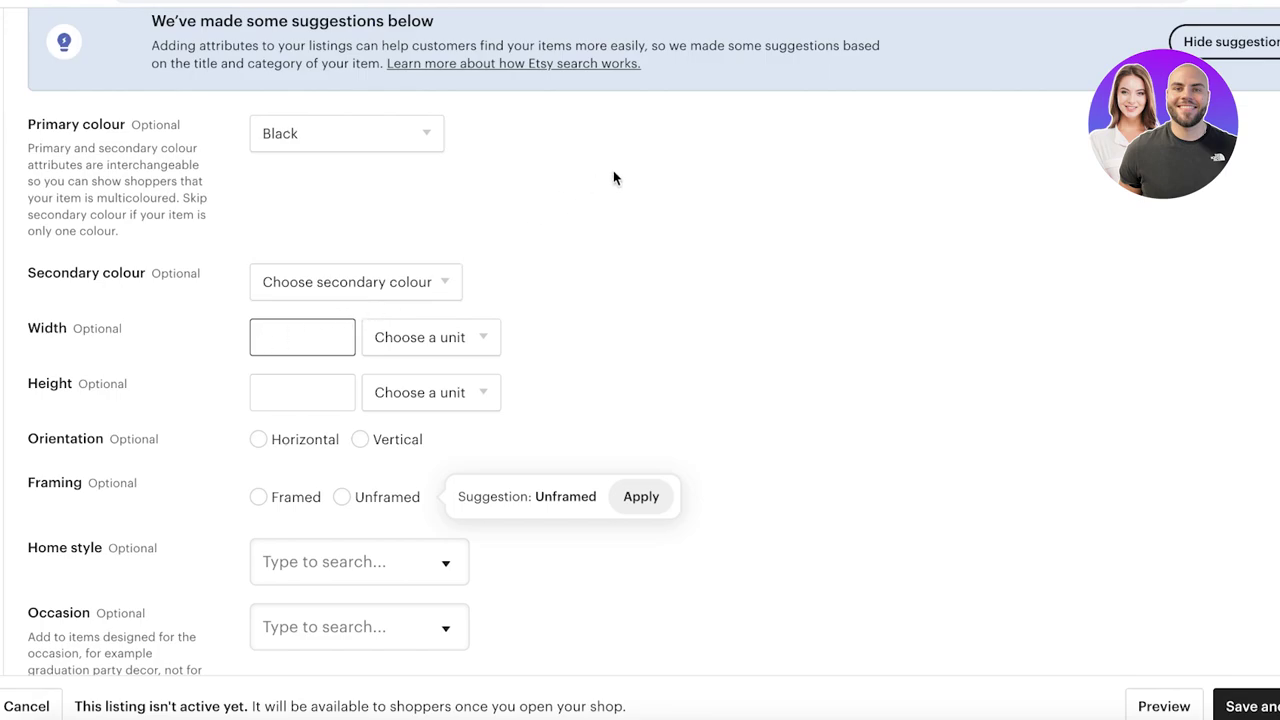
- Open the home style list and close it without picking a style
{"action": "scroll", "coordinate": [613, 178], "scroll_direction": "down", "scroll_amount": 3}
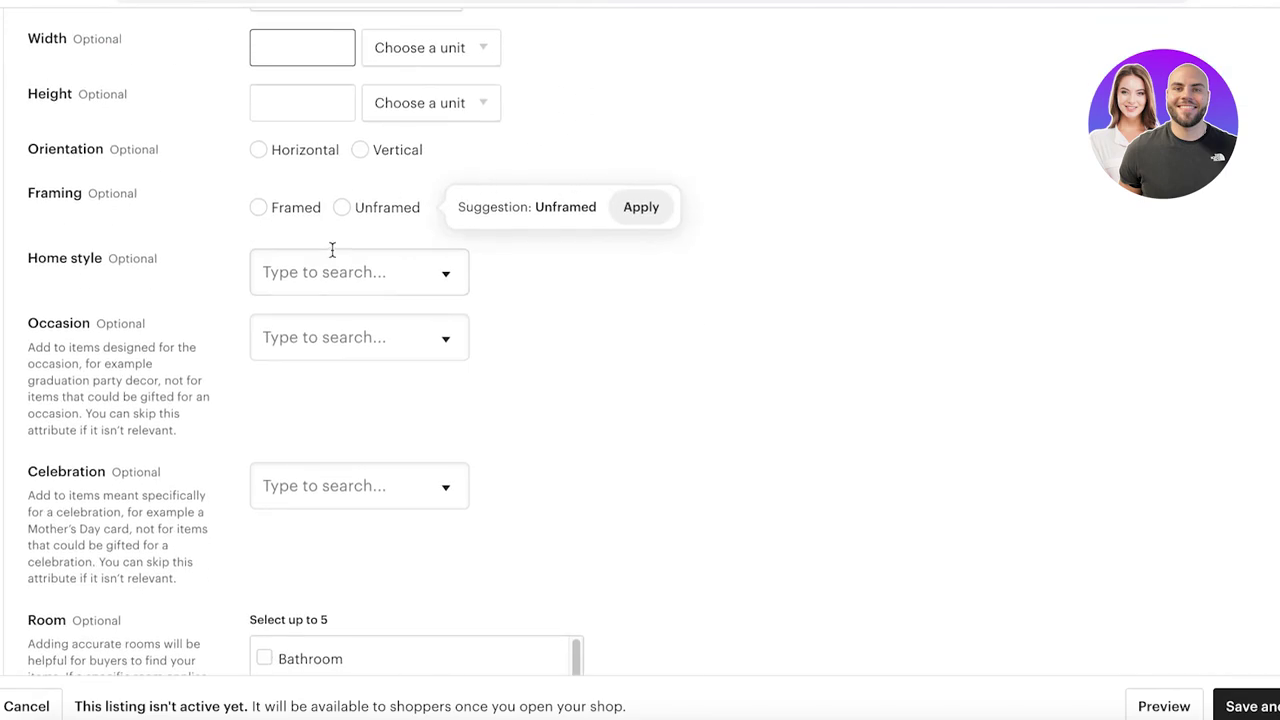
{"action": "left_click", "coordinate": [337, 266]}
{"action": "scroll", "coordinate": [329, 357], "scroll_direction": "down", "scroll_amount": 3}
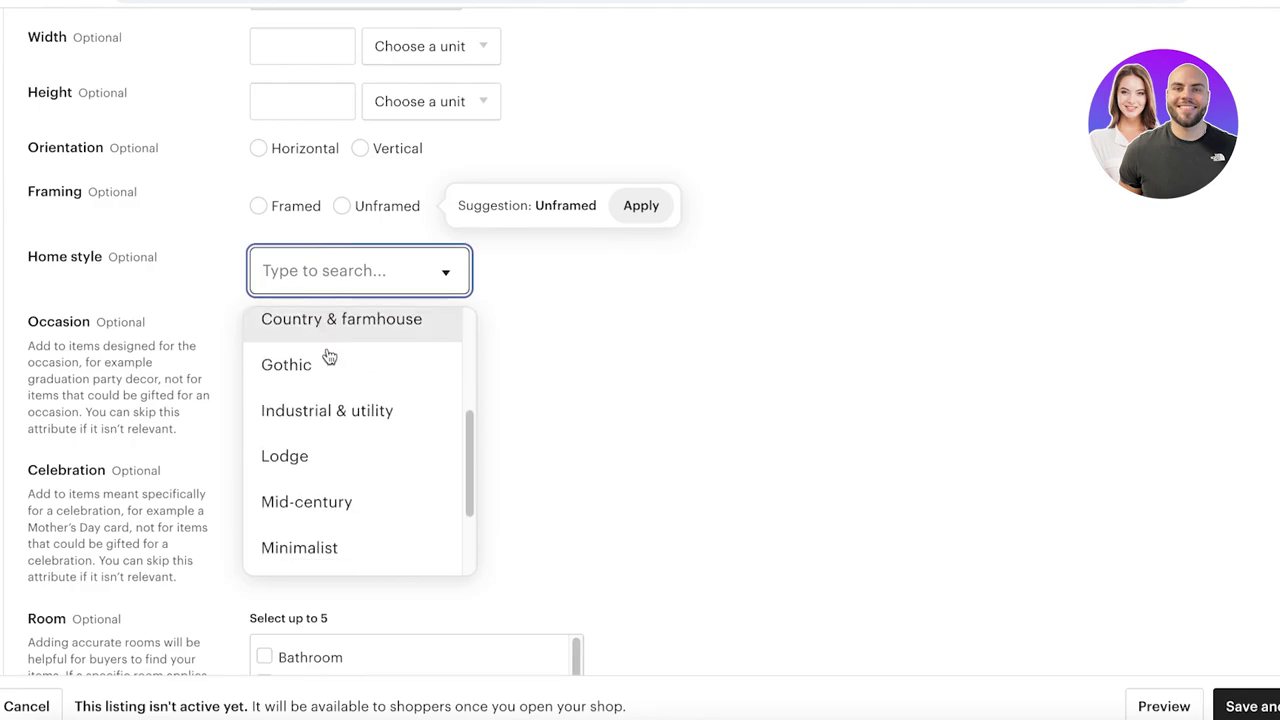
{"action": "left_click", "coordinate": [588, 347]}
{"action": "scroll", "coordinate": [590, 348], "scroll_direction": "down", "scroll_amount": 5}
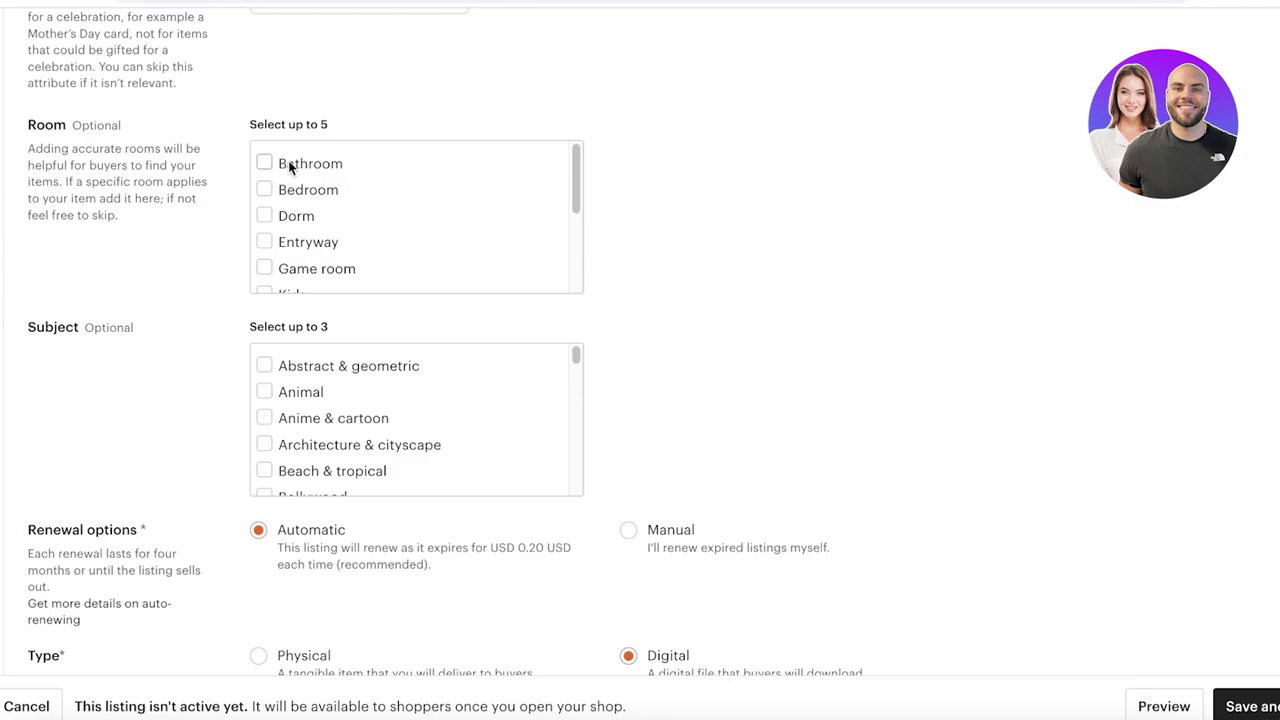
- Mark the artwork as suitable for Bedroom, Dorm, Entryway and Game room
{"action": "left_click", "coordinate": [306, 196]}
{"action": "left_click", "coordinate": [303, 218]}
{"action": "left_click", "coordinate": [307, 242]}
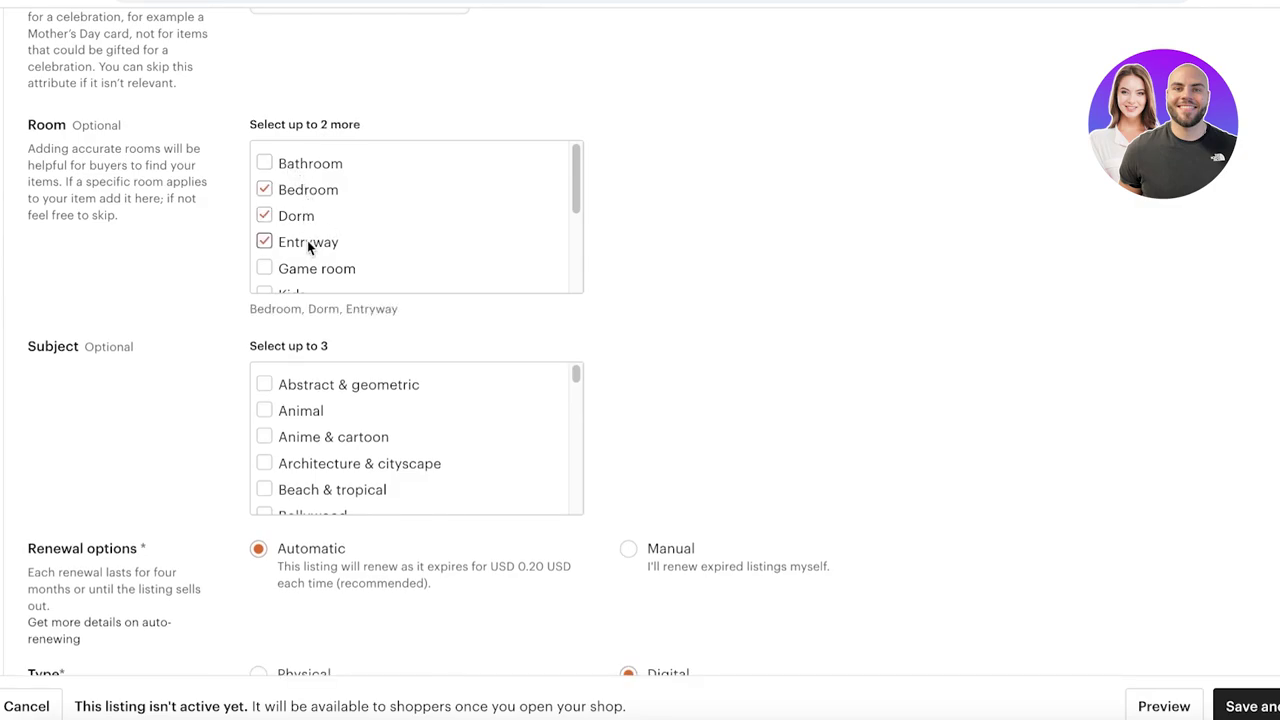
{"action": "scroll", "coordinate": [312, 250], "scroll_direction": "down", "scroll_amount": 2}
{"action": "scroll", "coordinate": [318, 209], "scroll_direction": "up", "scroll_amount": 2}
{"action": "left_click", "coordinate": [300, 268]}
{"action": "scroll", "coordinate": [385, 243], "scroll_direction": "down", "scroll_amount": 5}
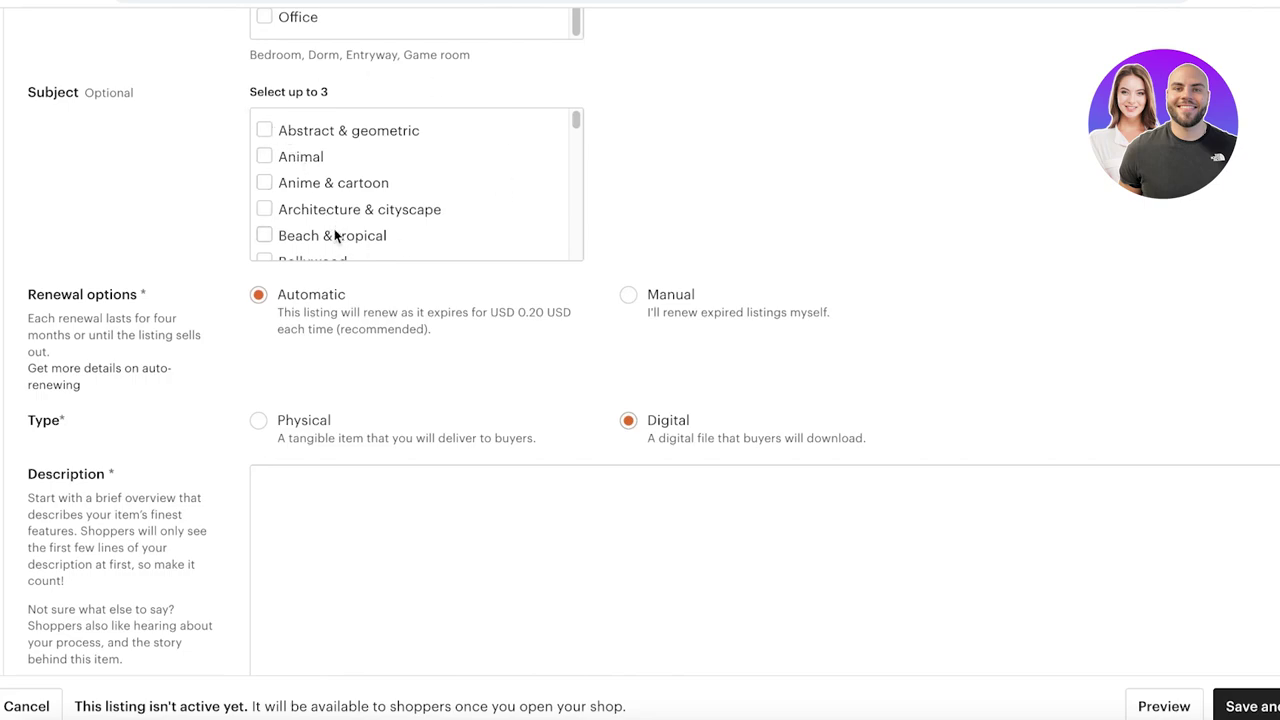
- Set the artwork's subject to Fantasy & Sci Fi
{"action": "scroll", "coordinate": [337, 194], "scroll_direction": "down", "scroll_amount": 1}
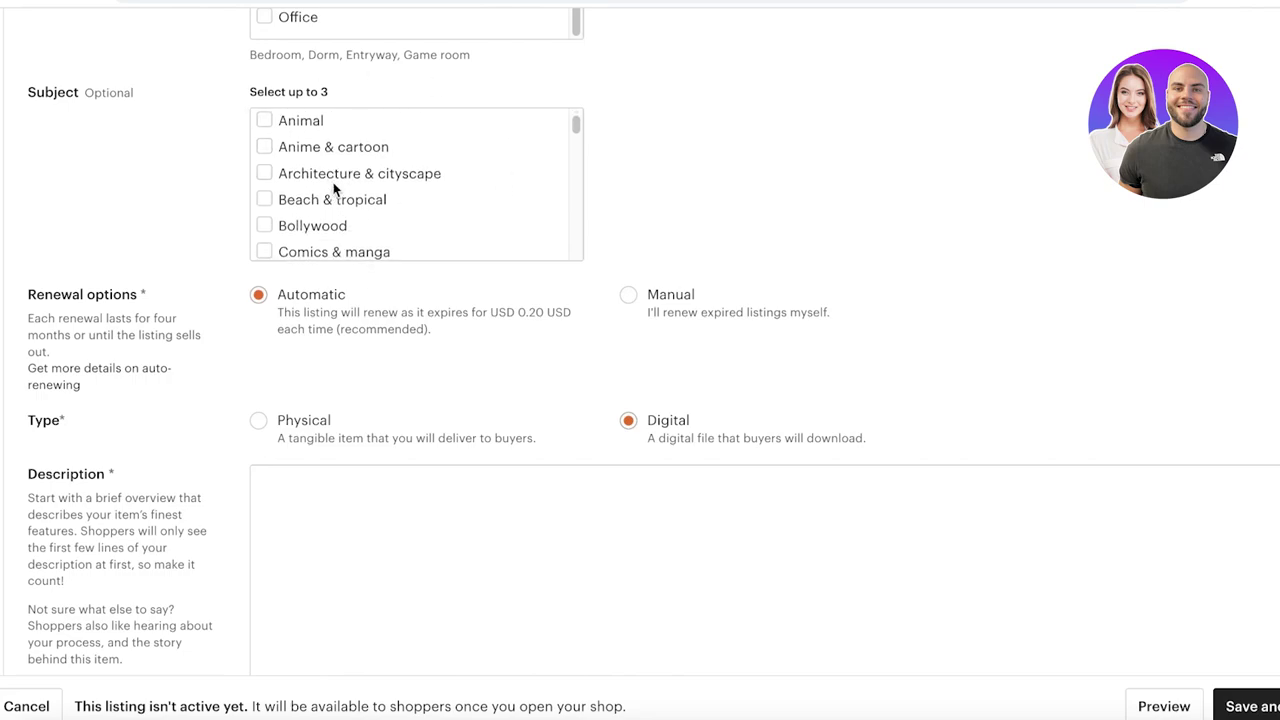
{"action": "scroll", "coordinate": [340, 177], "scroll_direction": "down", "scroll_amount": 1}
{"action": "left_click", "coordinate": [349, 234]}
{"action": "scroll", "coordinate": [349, 237], "scroll_direction": "down", "scroll_amount": 9}
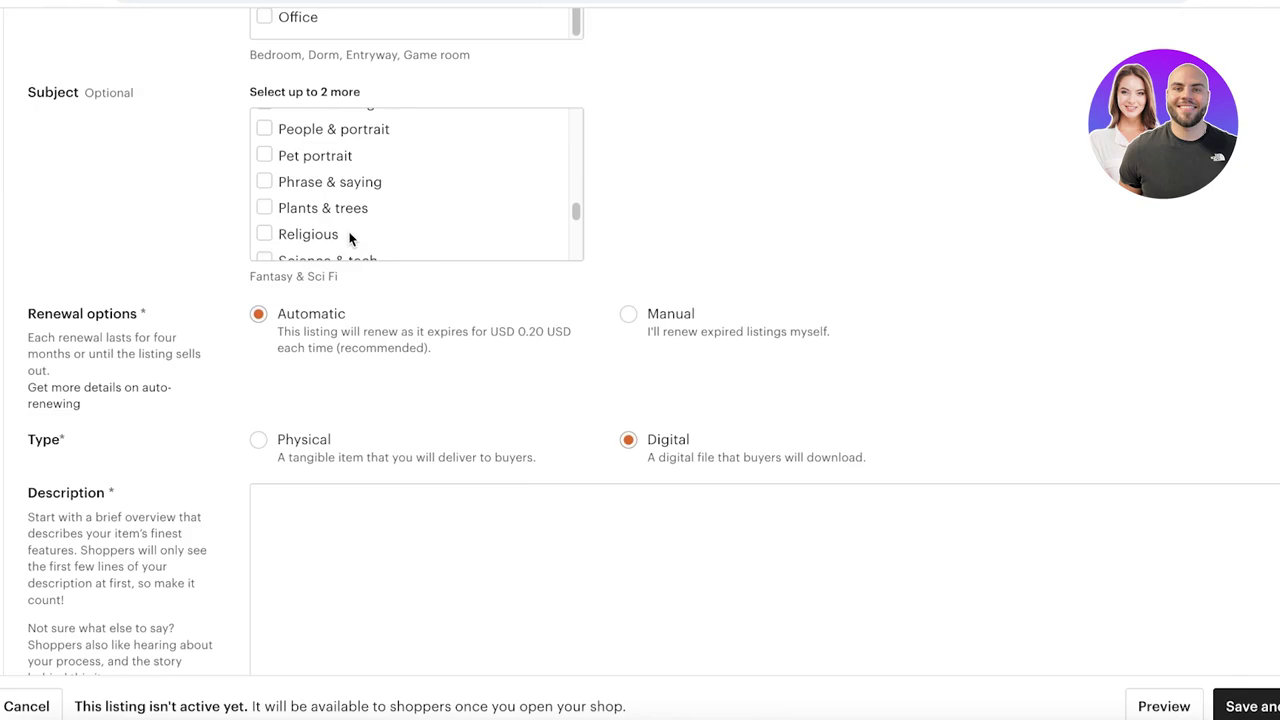
{"action": "scroll", "coordinate": [888, 215], "scroll_direction": "down", "scroll_amount": 5}
{"action": "scroll", "coordinate": [888, 222], "scroll_direction": "up", "scroll_amount": 5}
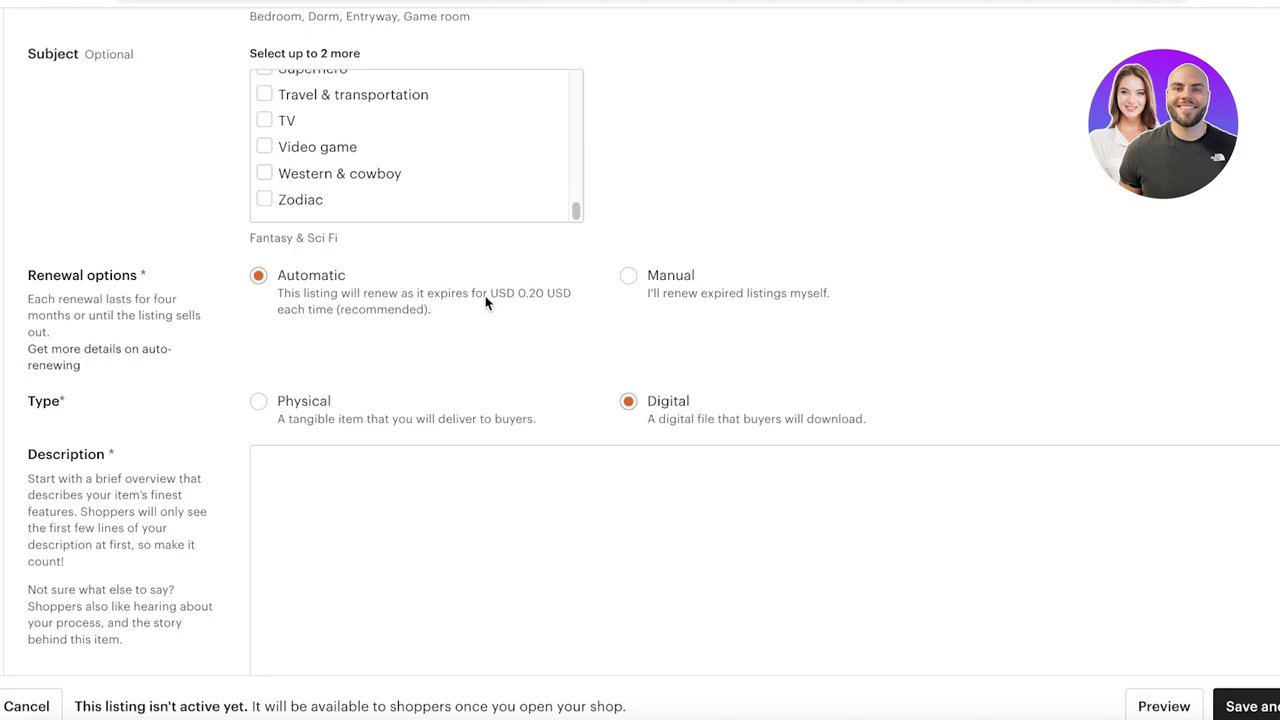
- Switch listing renewal to manual and place the cursor in the empty Description box
{"action": "left_click", "coordinate": [640, 276]}
{"action": "scroll", "coordinate": [660, 330], "scroll_direction": "down", "scroll_amount": 3}
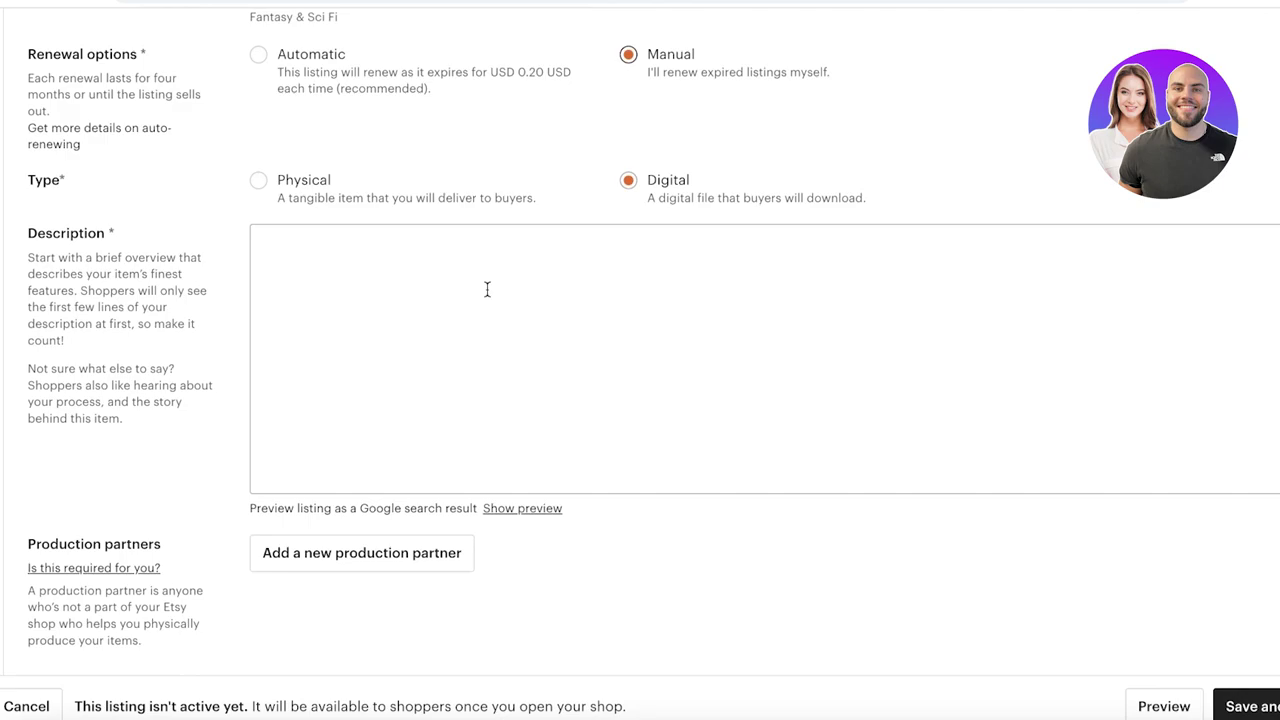
{"action": "left_click", "coordinate": [487, 289]}
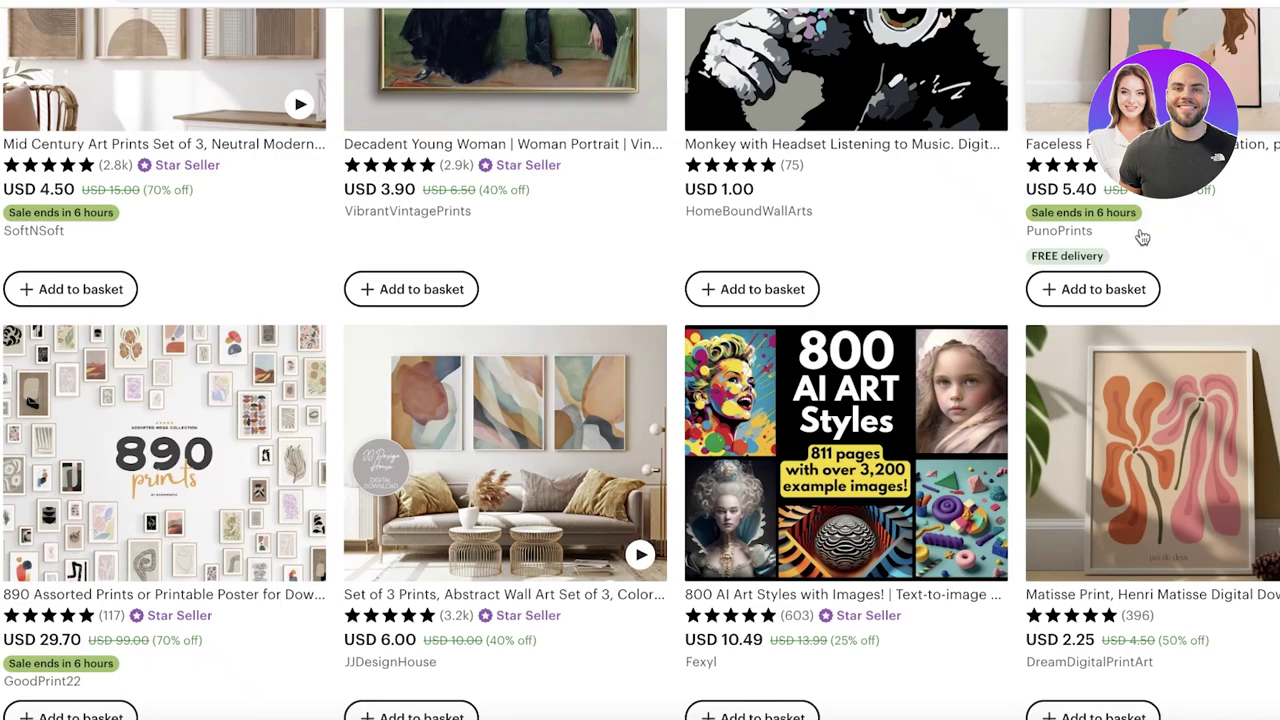
- Open the Matisse print listing and expand its full description
{"action": "left_click", "coordinate": [1174, 438]}
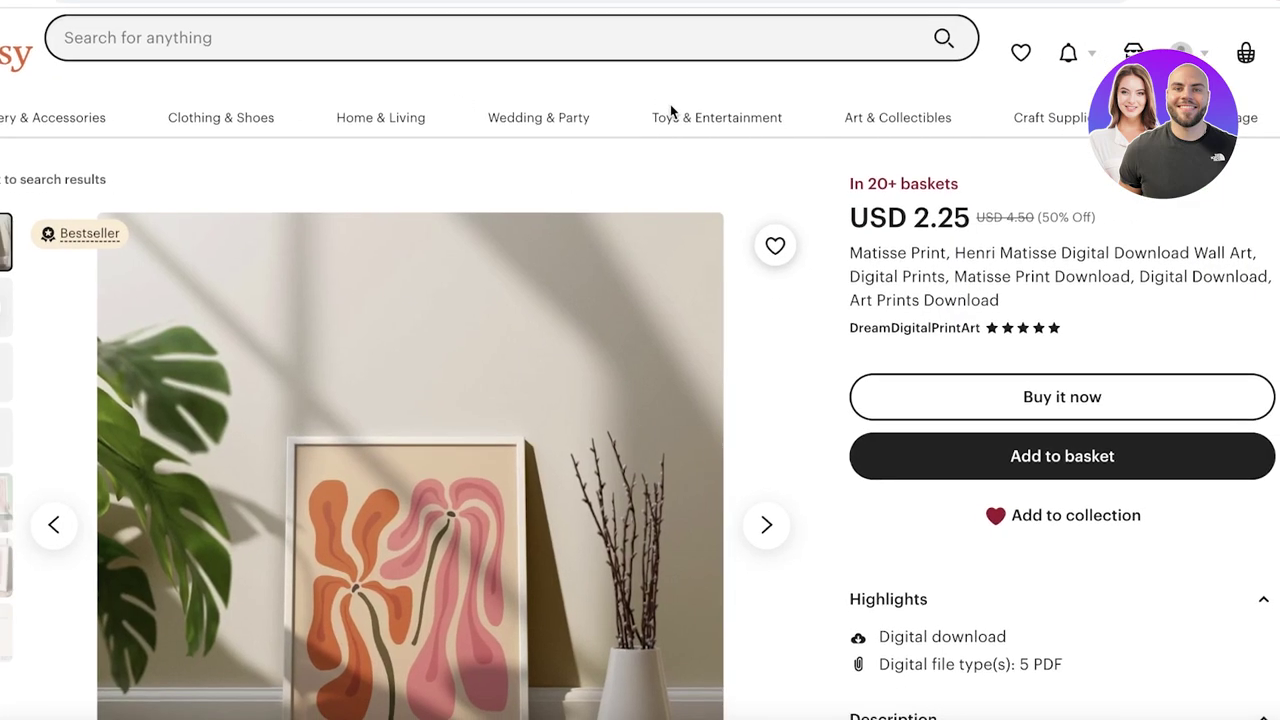
{"action": "scroll", "coordinate": [887, 310], "scroll_direction": "down", "scroll_amount": 4}
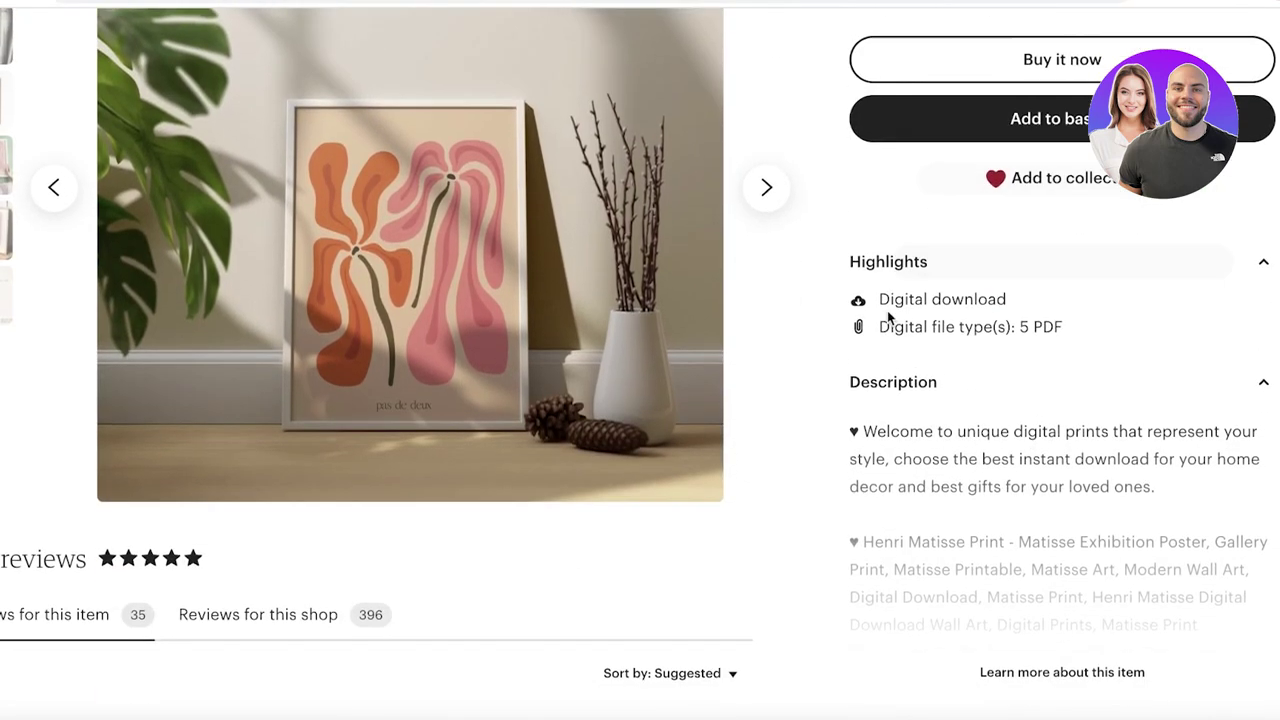
{"action": "scroll", "coordinate": [887, 310], "scroll_direction": "down", "scroll_amount": 1}
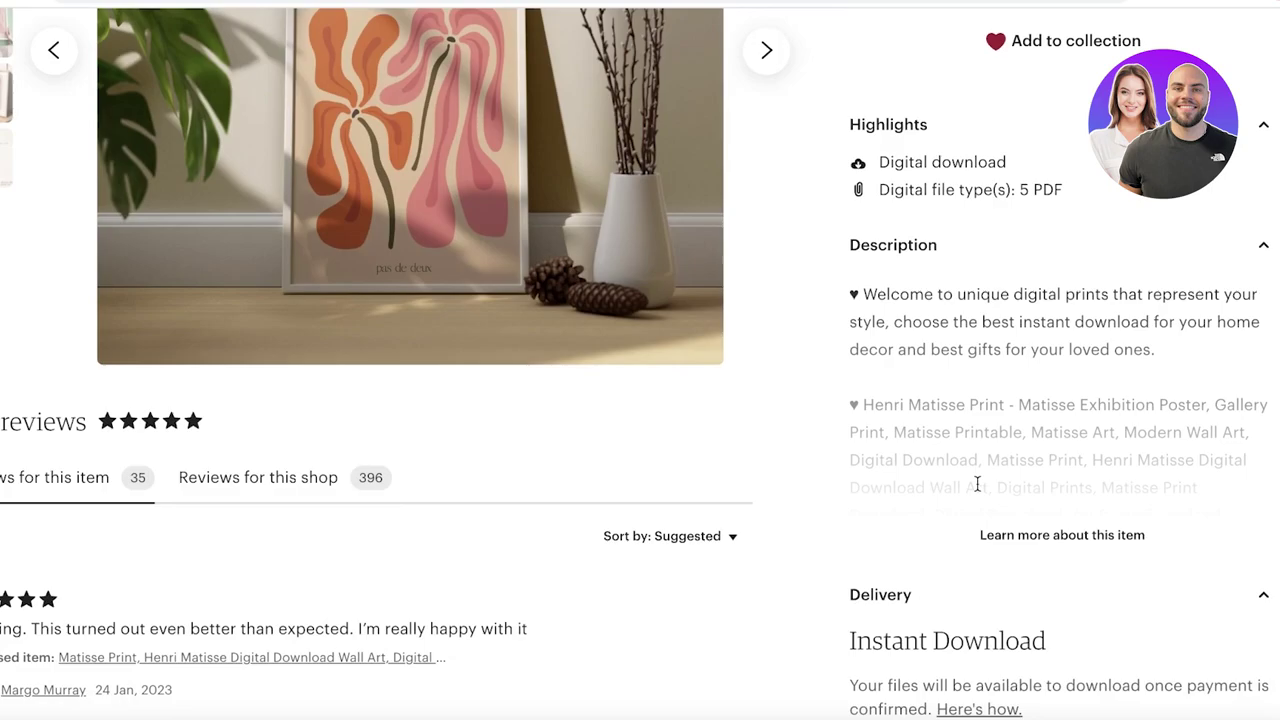
{"action": "left_click", "coordinate": [1003, 531]}
- Review the Matisse description and drag-select all of its text
{"action": "scroll", "coordinate": [831, 158], "scroll_direction": "down", "scroll_amount": 4}
{"action": "scroll", "coordinate": [831, 158], "scroll_direction": "up", "scroll_amount": 3}
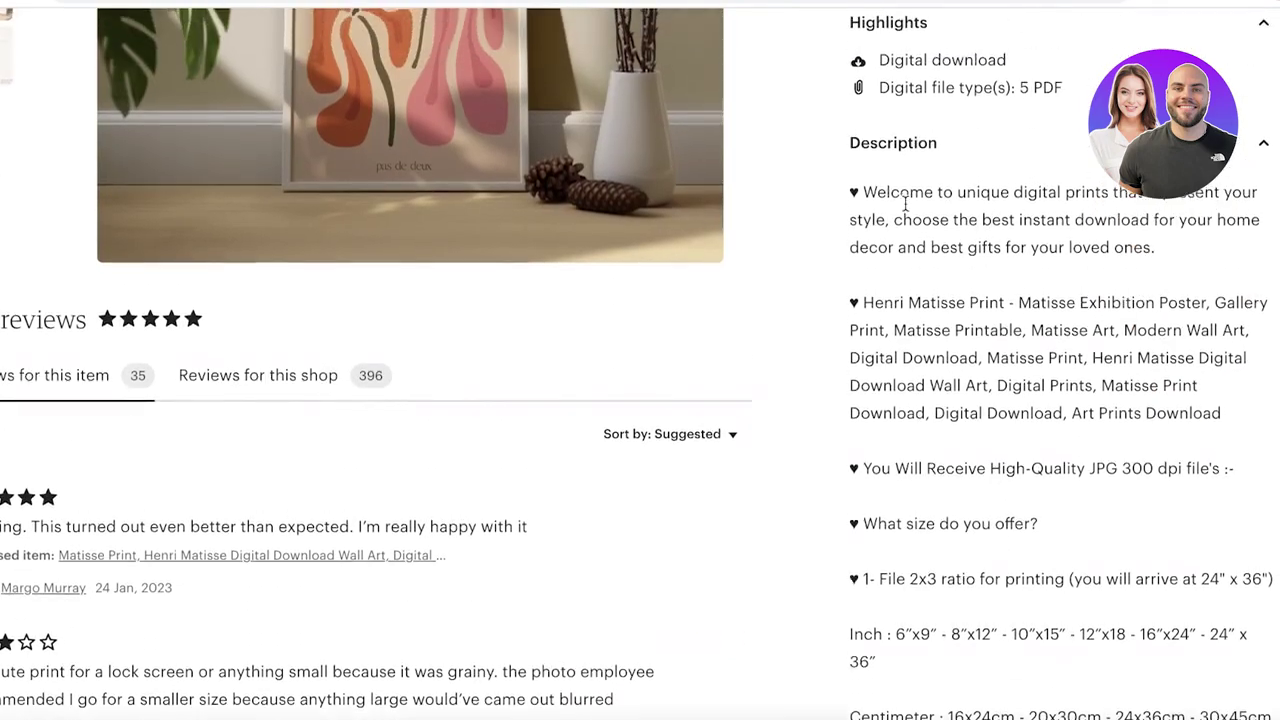
{"action": "scroll", "coordinate": [880, 447], "scroll_direction": "down", "scroll_amount": 5}
{"action": "scroll", "coordinate": [942, 467], "scroll_direction": "down", "scroll_amount": 10}
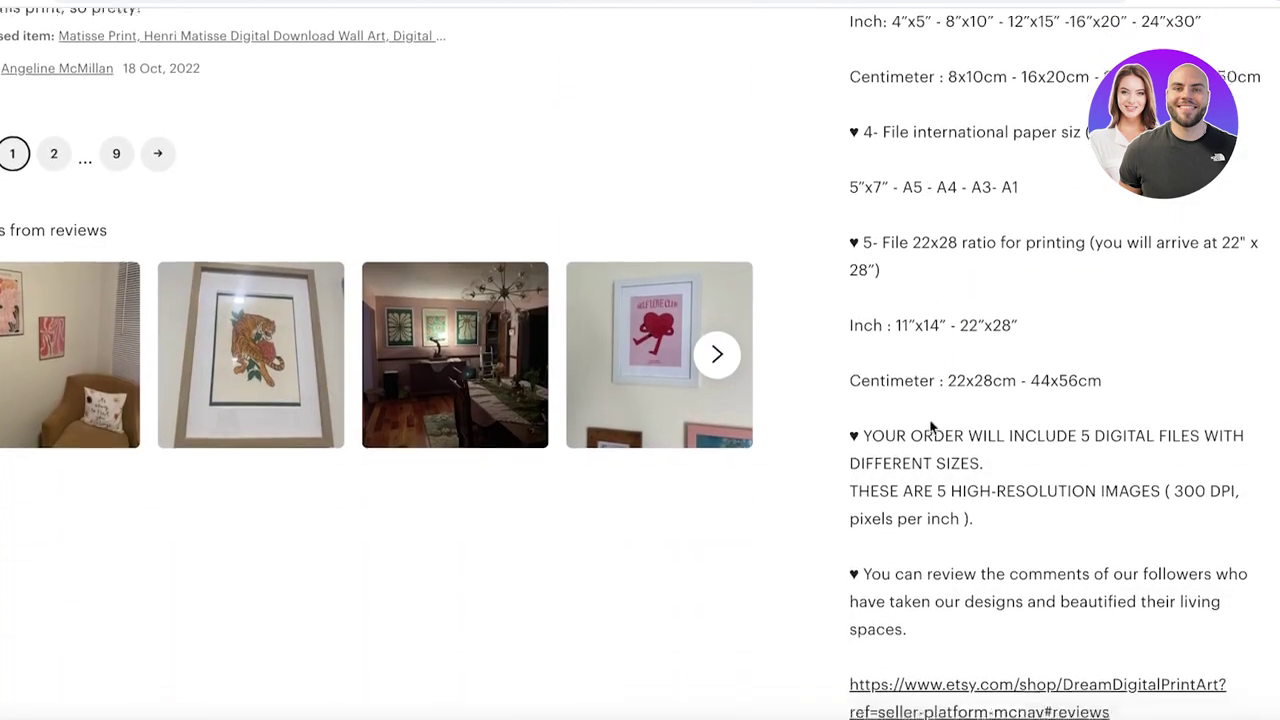
{"action": "scroll", "coordinate": [942, 245], "scroll_direction": "up", "scroll_amount": 1}
{"action": "scroll", "coordinate": [937, 320], "scroll_direction": "down", "scroll_amount": 7}
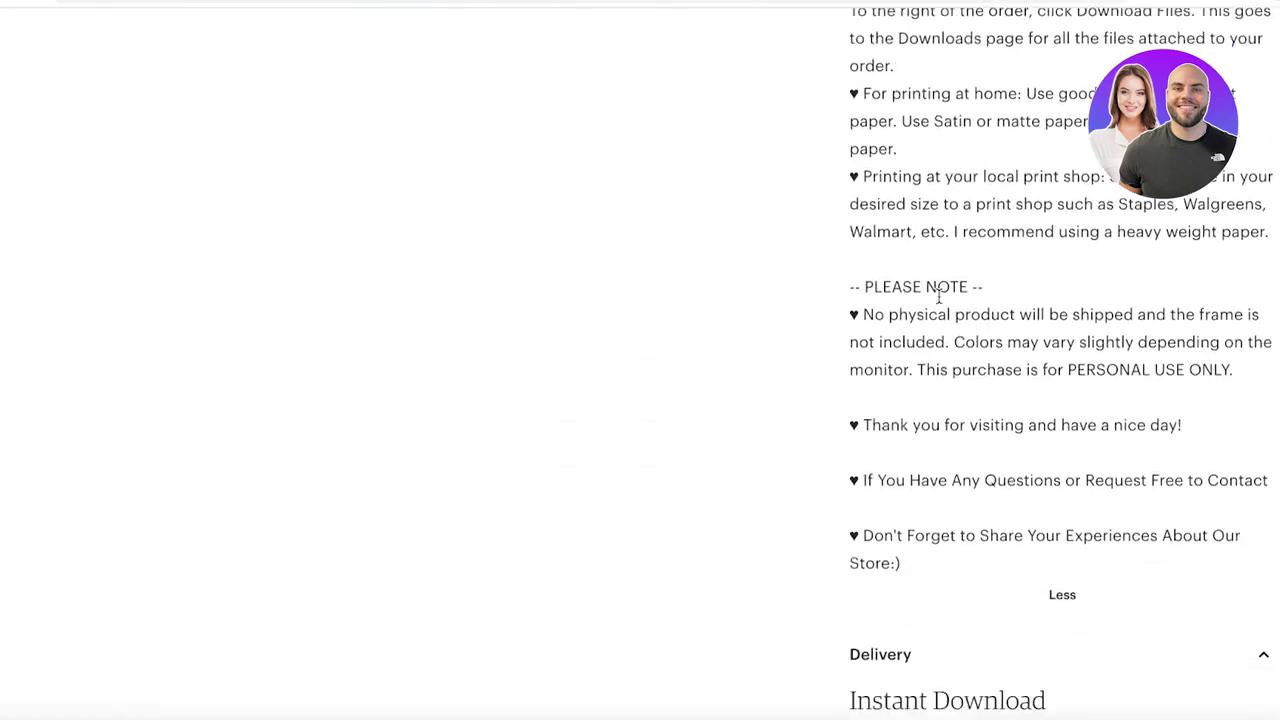
{"action": "scroll", "coordinate": [943, 337], "scroll_direction": "up", "scroll_amount": 7}
{"action": "scroll", "coordinate": [915, 335], "scroll_direction": "up", "scroll_amount": 1}
{"action": "scroll", "coordinate": [886, 323], "scroll_direction": "down", "scroll_amount": 3}
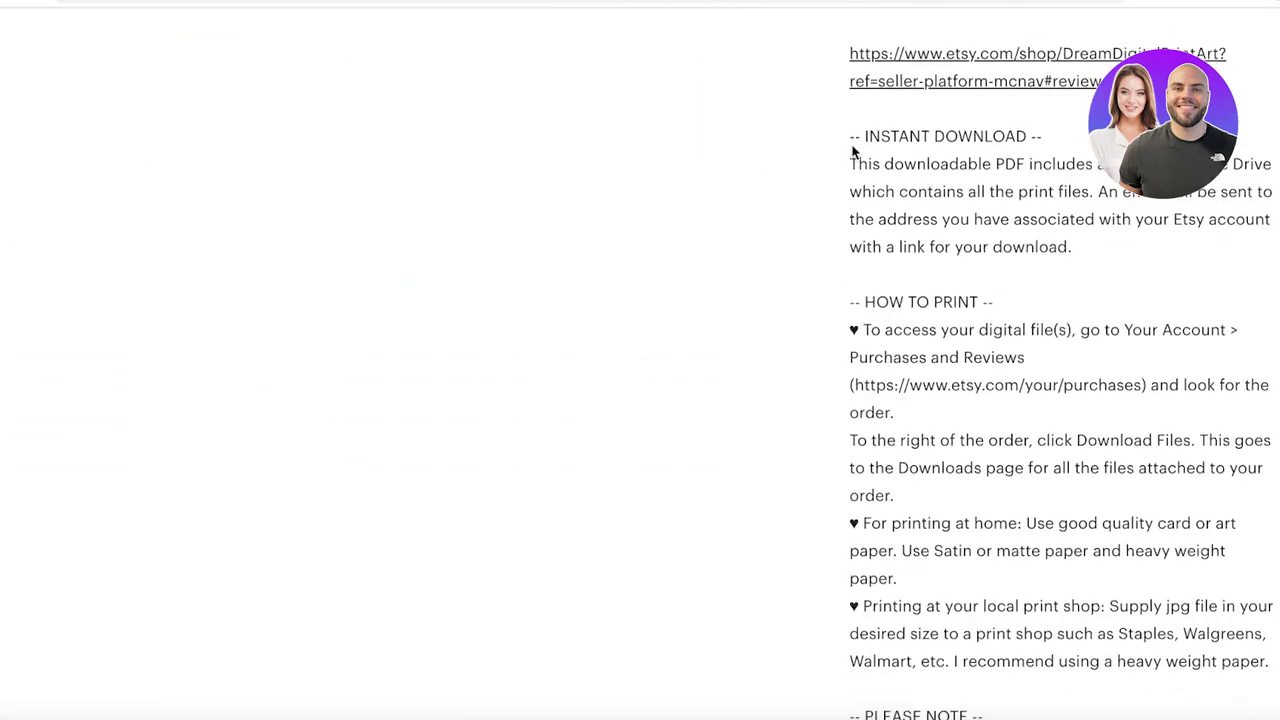
{"action": "scroll", "coordinate": [884, 330], "scroll_direction": "down", "scroll_amount": 5}
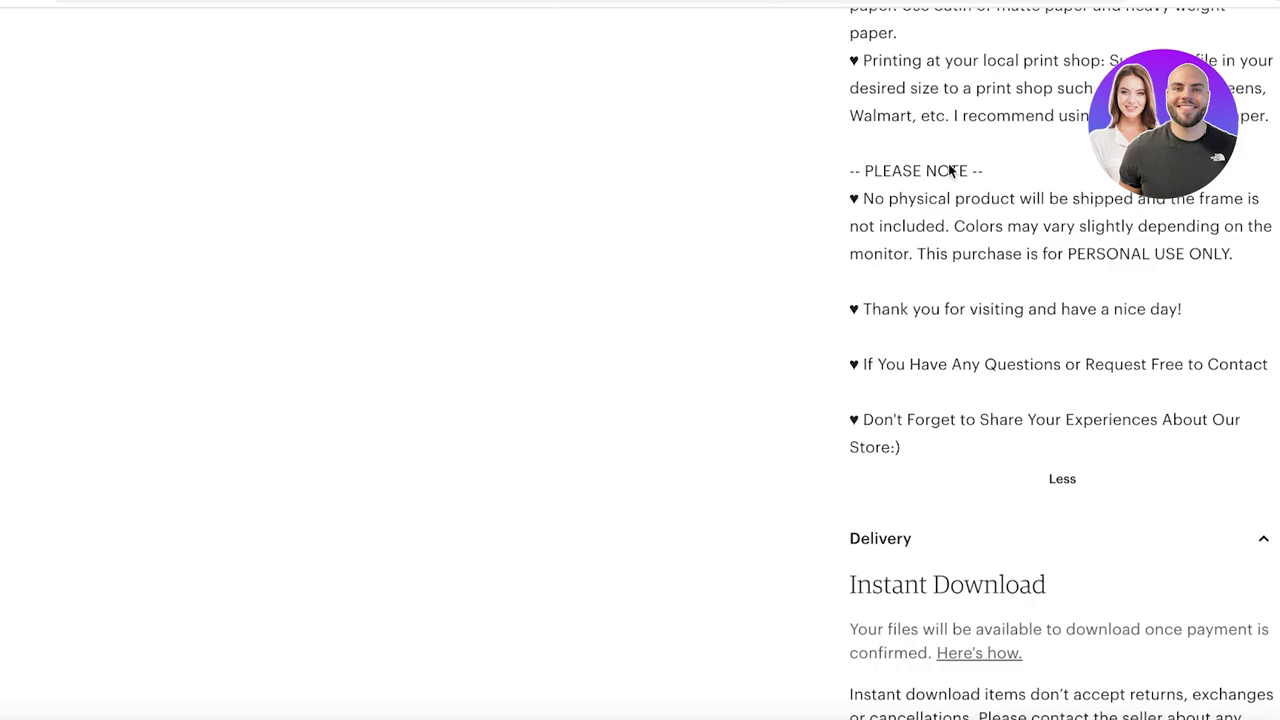
{"action": "scroll", "coordinate": [1036, 362], "scroll_direction": "up", "scroll_amount": 10}
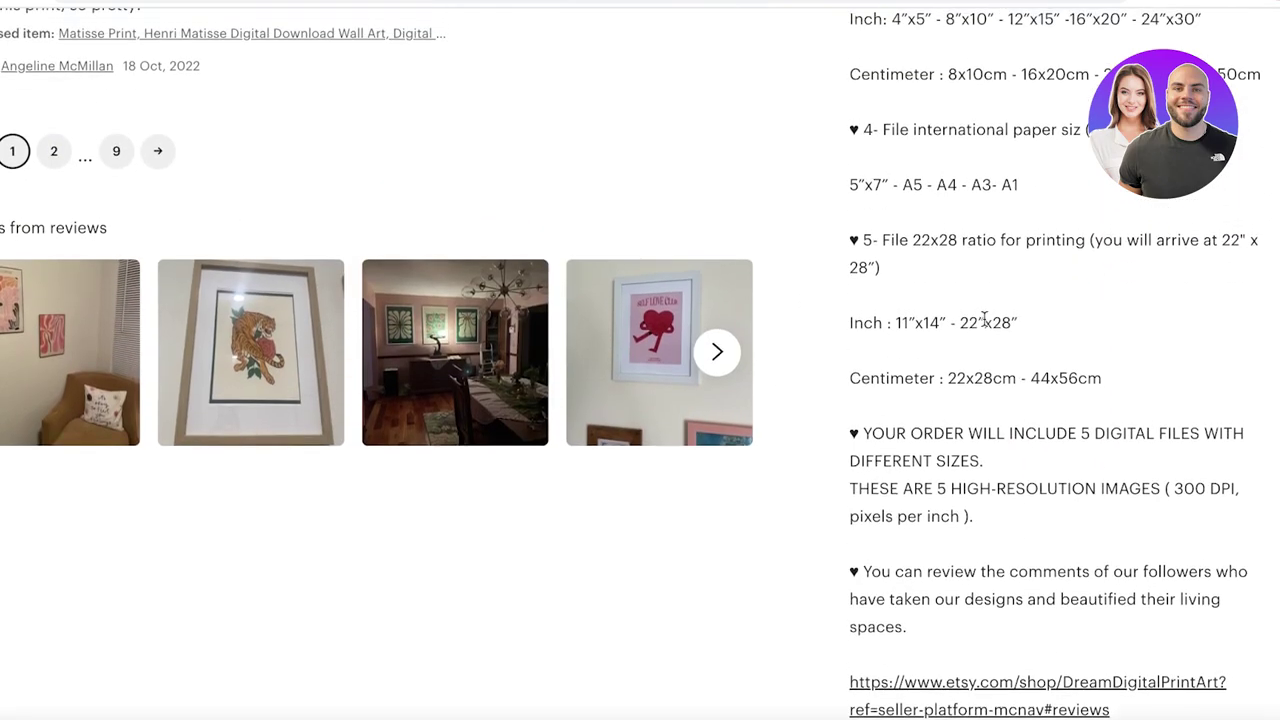
{"action": "scroll", "coordinate": [966, 88], "scroll_direction": "up", "scroll_amount": 2}
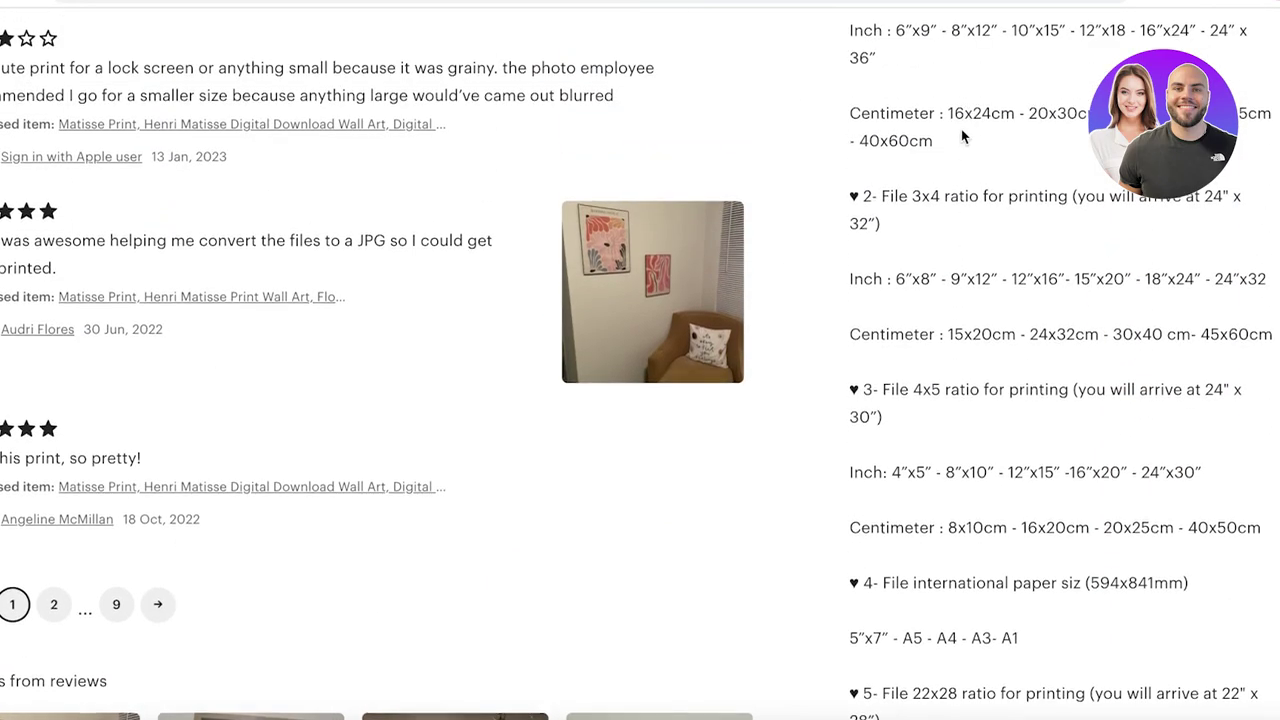
{"action": "scroll", "coordinate": [962, 132], "scroll_direction": "up", "scroll_amount": 5}
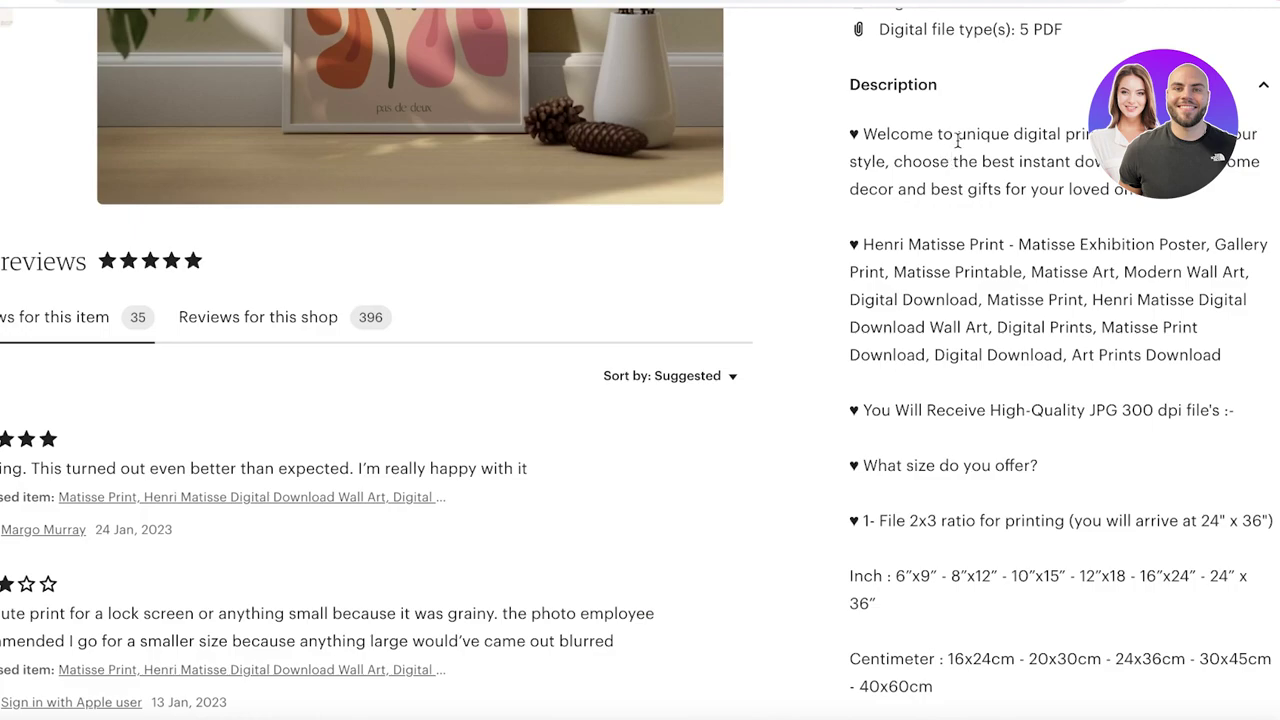
{"action": "scroll", "coordinate": [905, 145], "scroll_direction": "up", "scroll_amount": 1}
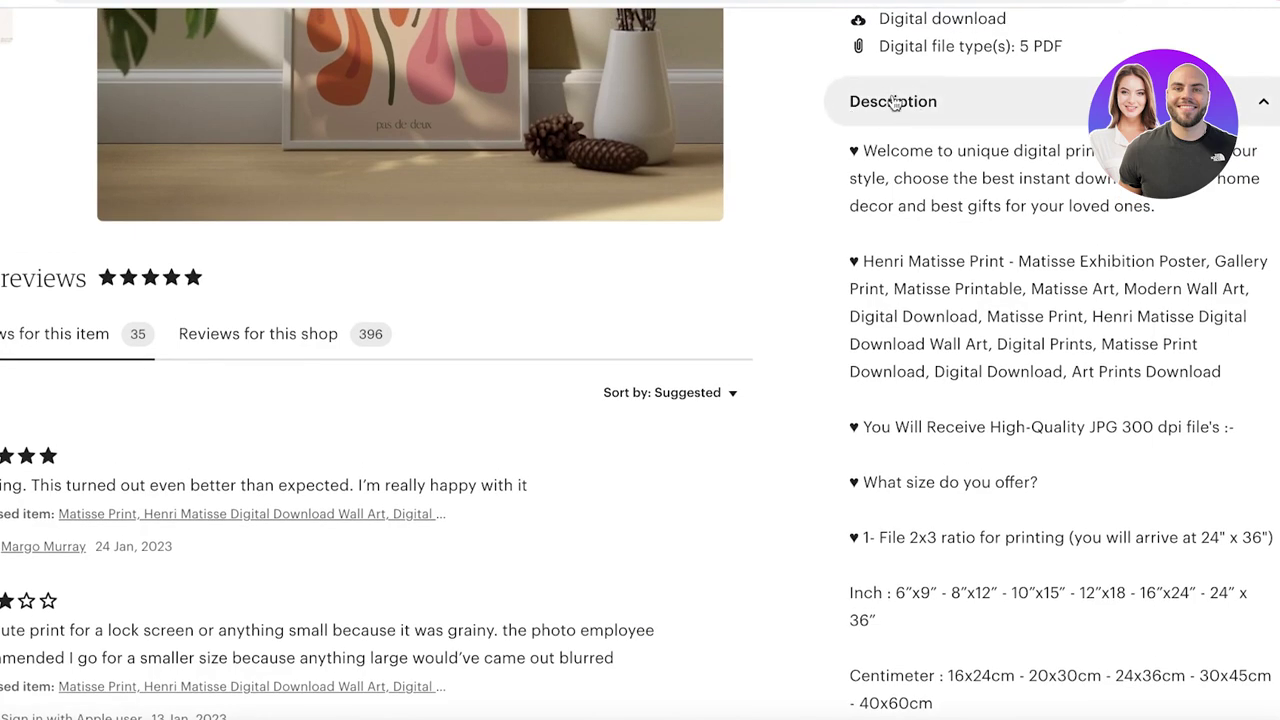
{"action": "left_click_drag", "start_coordinate": [866, 148], "coordinate": [1080, 371]}
- Copy the Matisse description and paste it into the listing's Description field
{"action": "right_click", "coordinate": [902, 258]}
{"action": "left_click", "coordinate": [814, 308]}
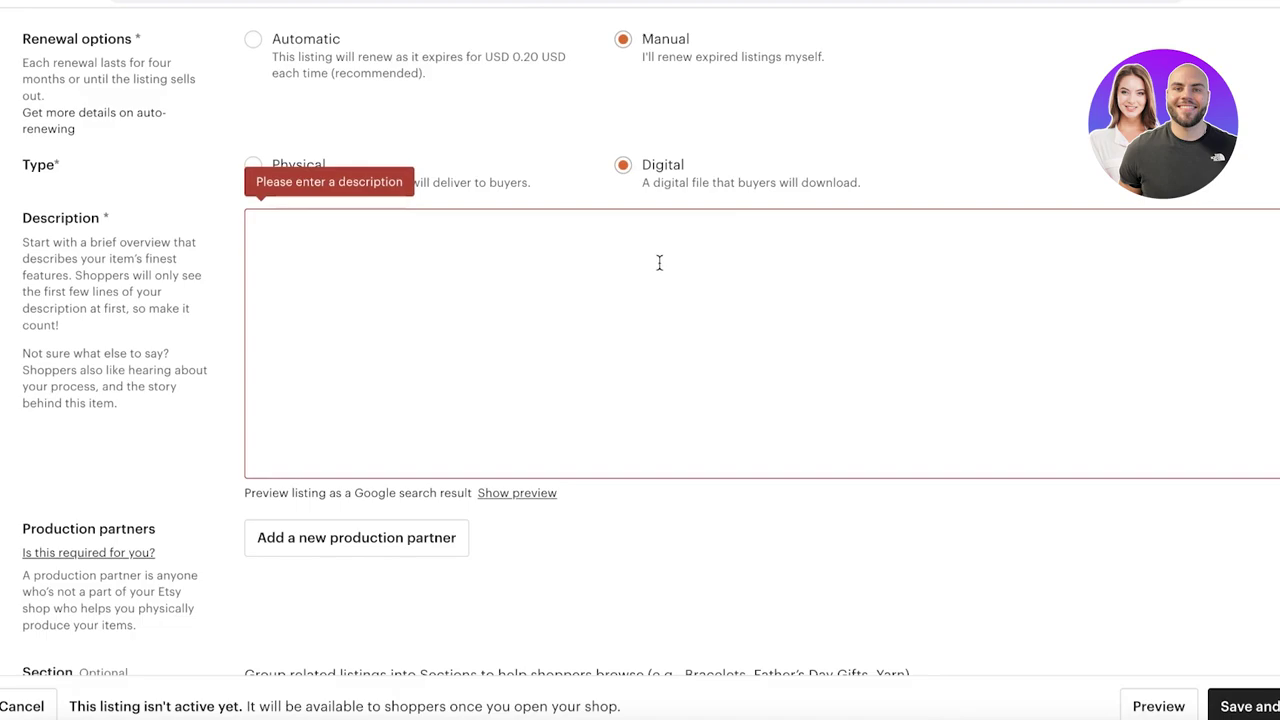
{"action": "right_click", "coordinate": [662, 250]}
{"action": "left_click", "coordinate": [705, 390]}
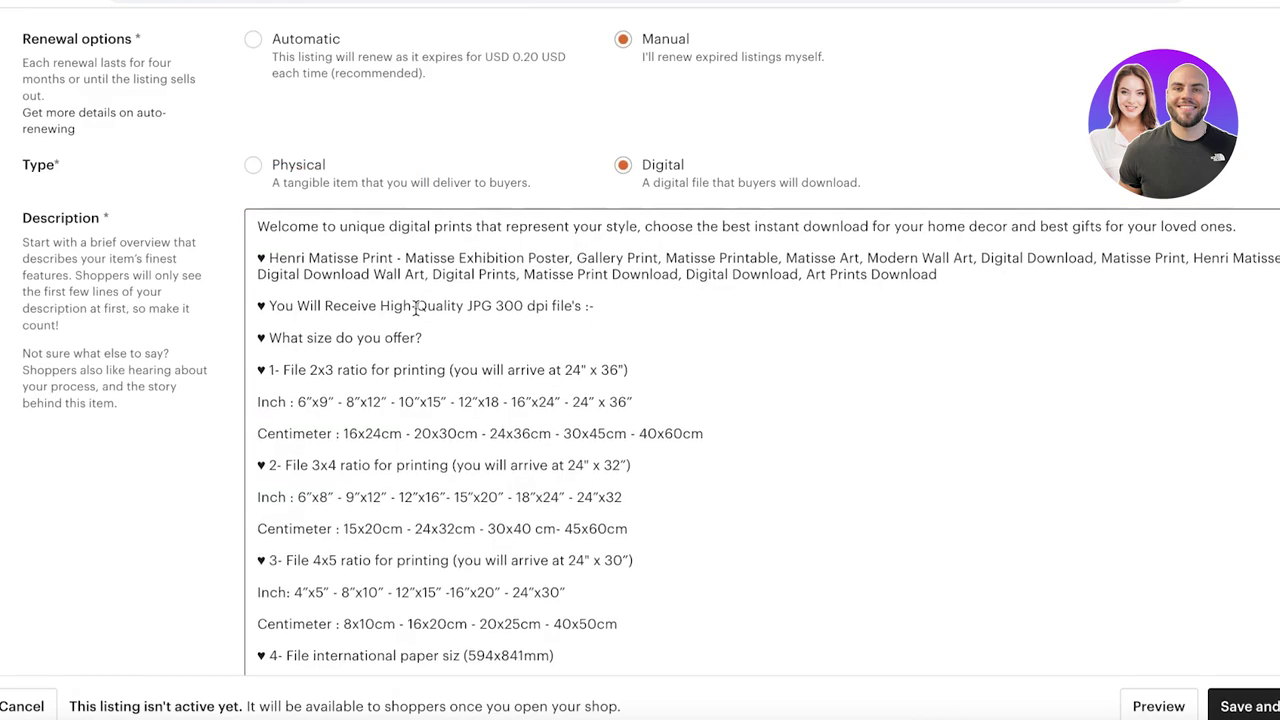
- Delete the size lists, file-count, review and instant download paragraphs from the pasted text
{"action": "scroll", "coordinate": [421, 347], "scroll_direction": "up", "scroll_amount": 3}
{"action": "scroll", "coordinate": [421, 347], "scroll_direction": "down", "scroll_amount": 6}
{"action": "left_click", "coordinate": [268, 88]}
{"action": "scroll", "coordinate": [657, 357], "scroll_direction": "down", "scroll_amount": 2}
{"action": "left_click", "coordinate": [657, 357], "text": "shift"}
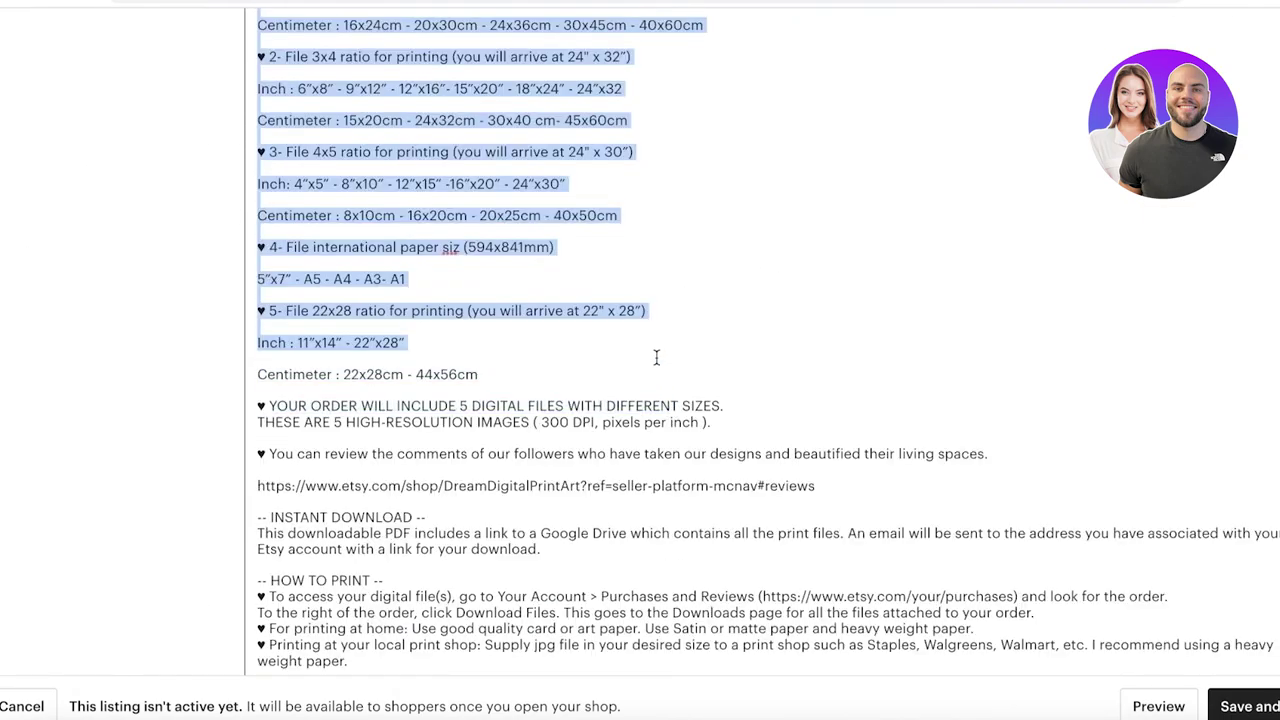
{"action": "key", "text": "BackSpace"}
{"action": "scroll", "coordinate": [709, 323], "scroll_direction": "up", "scroll_amount": 2}
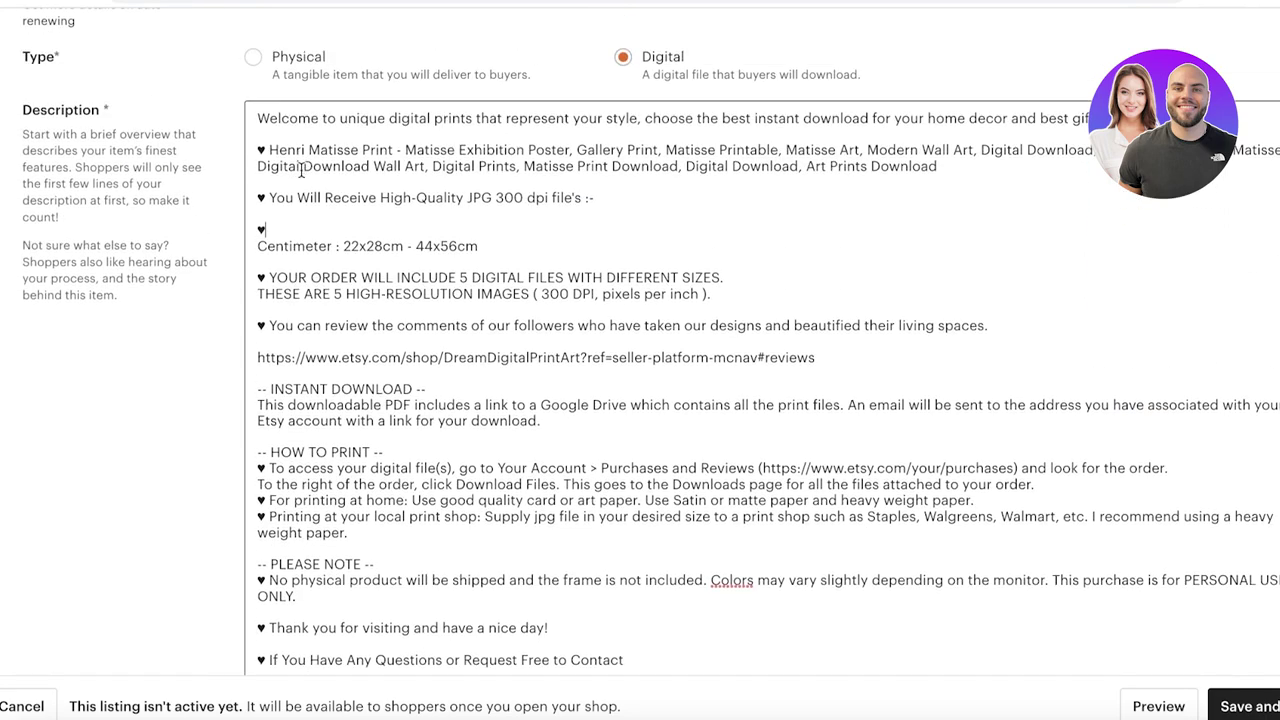
{"action": "left_click", "coordinate": [762, 316], "text": "shift"}
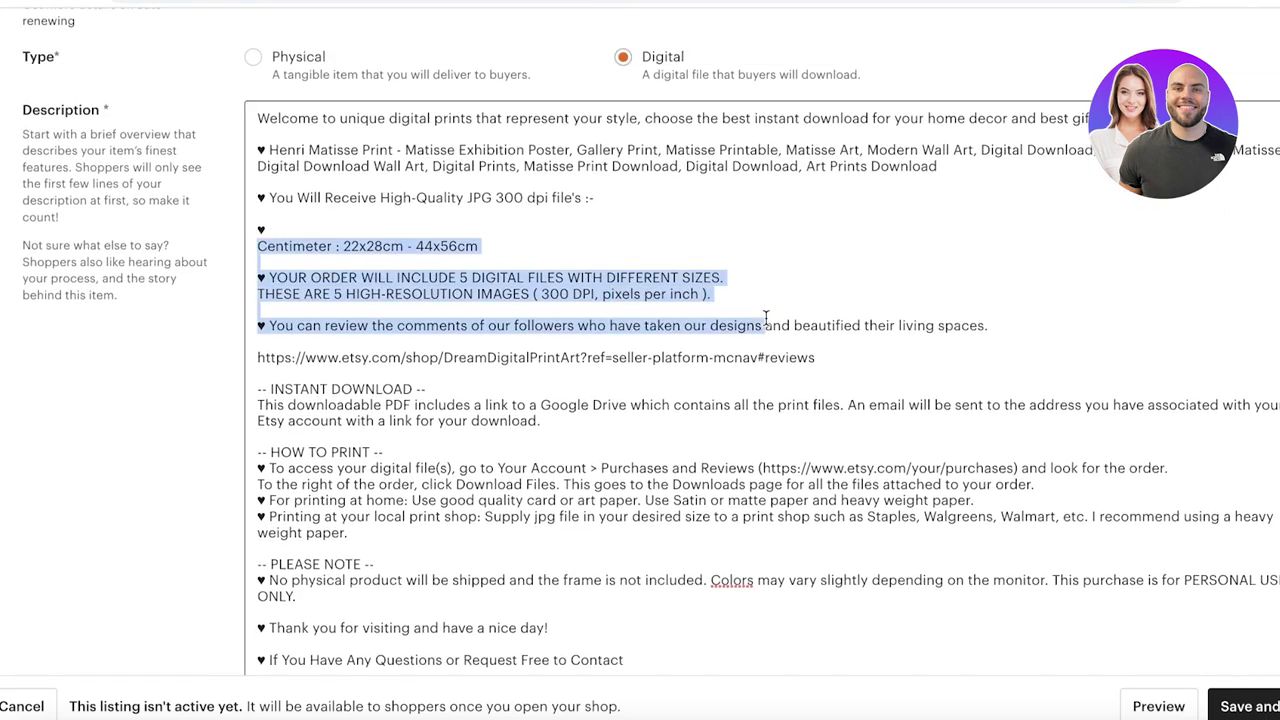
{"action": "key", "text": "BackSpace"}
{"action": "left_click", "coordinate": [543, 337], "text": "shift"}
{"action": "key", "text": "BackSpace"}
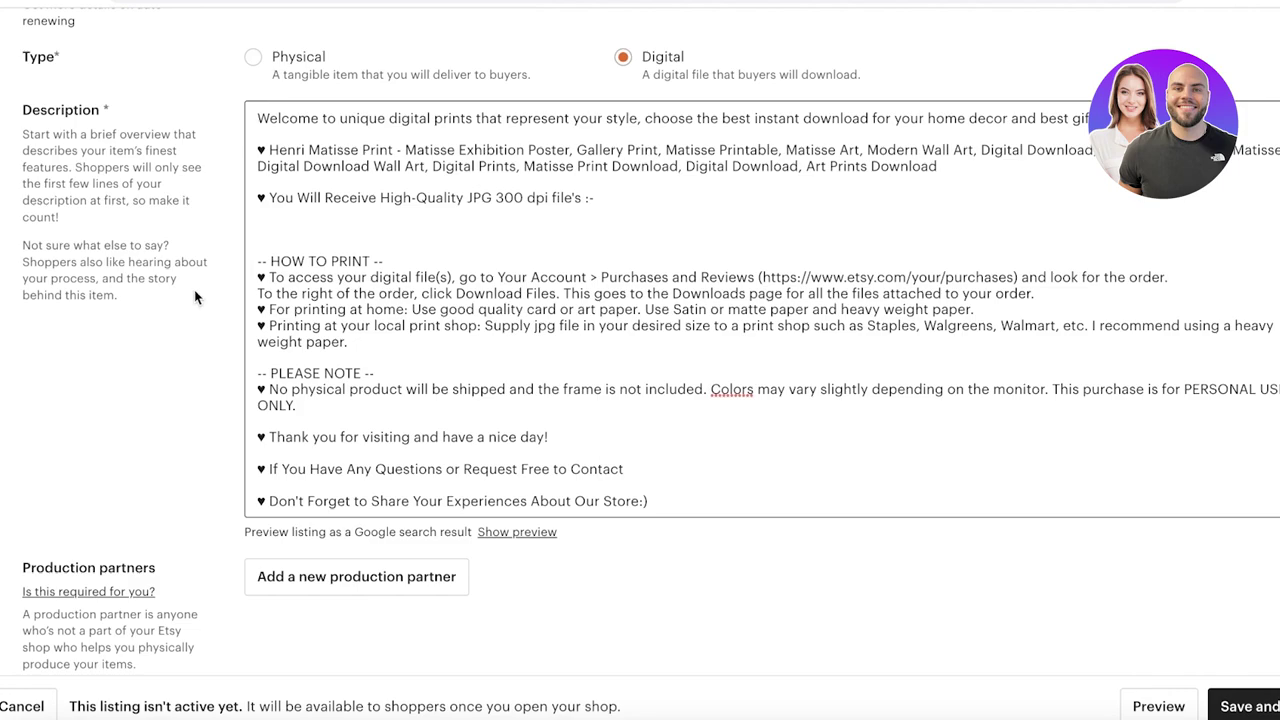
- Create and save a new shop section named 'Digital Art' for the listing
{"action": "scroll", "coordinate": [351, 433], "scroll_direction": "down", "scroll_amount": 5}
{"action": "scroll", "coordinate": [351, 433], "scroll_direction": "up", "scroll_amount": 2}
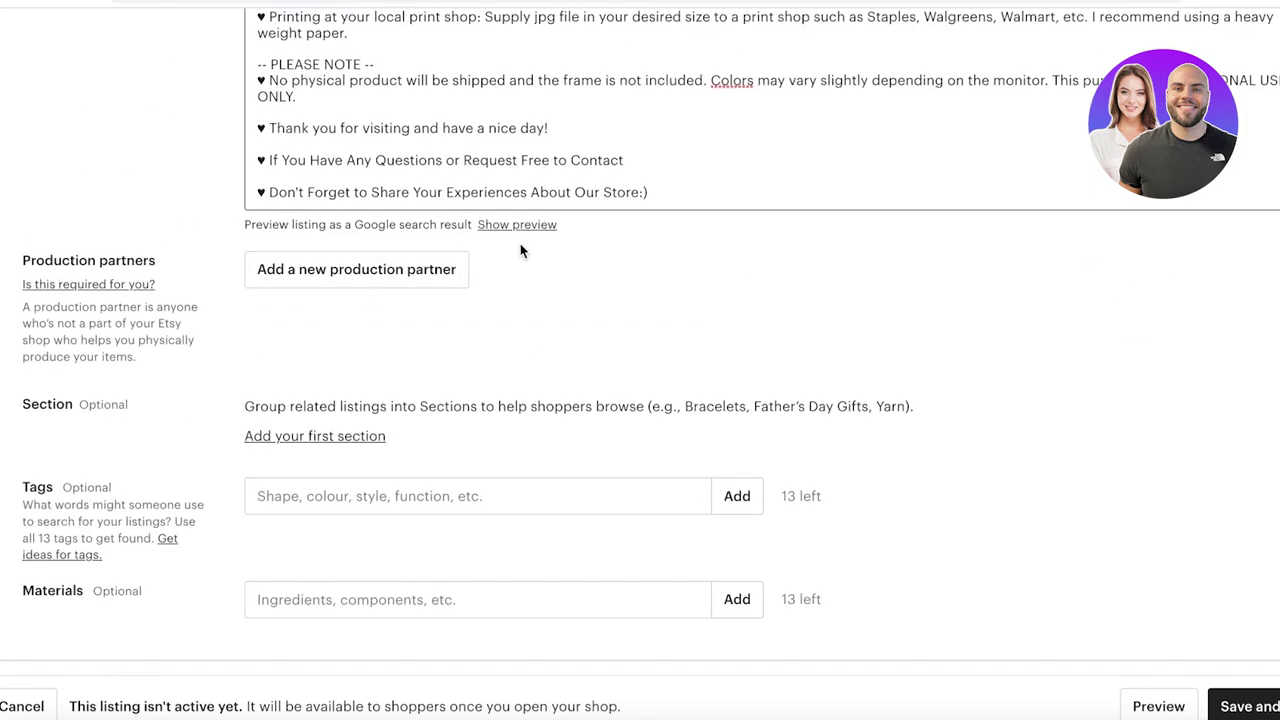
{"action": "scroll", "coordinate": [347, 333], "scroll_direction": "down", "scroll_amount": 2}
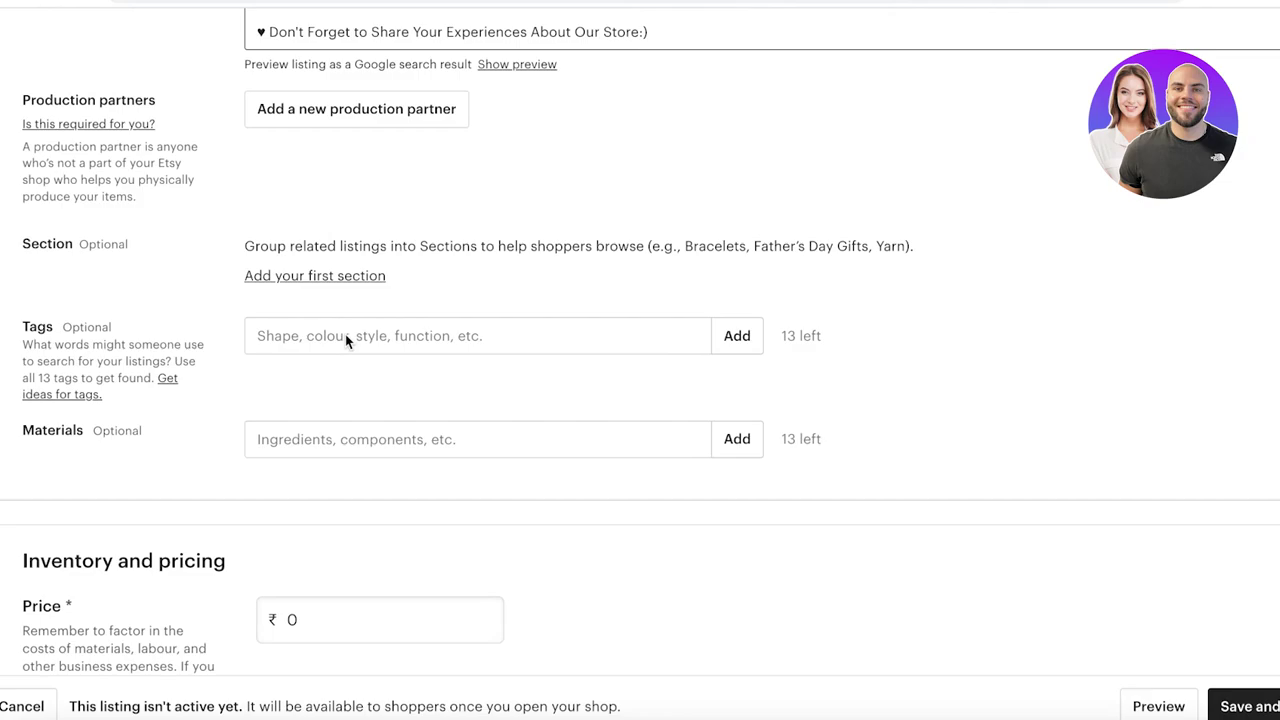
{"action": "left_click", "coordinate": [328, 277]}
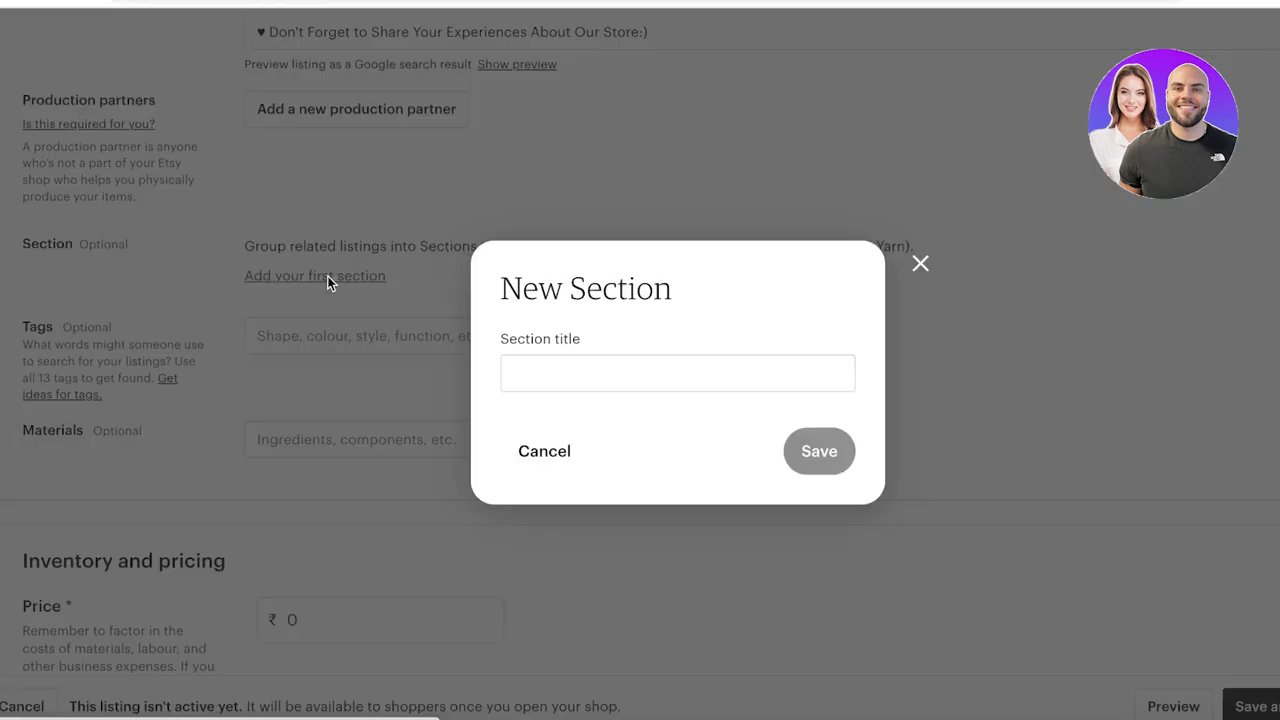
{"action": "left_click", "coordinate": [709, 366]}
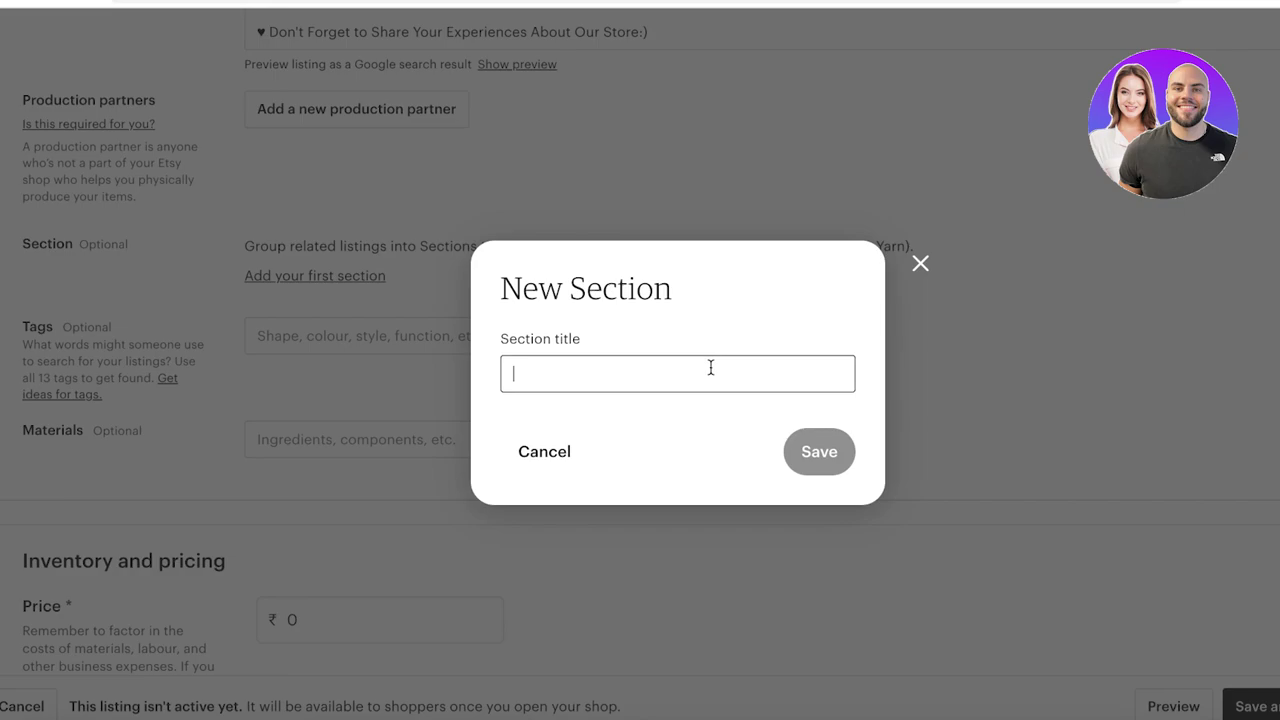
{"action": "type", "text": "Digital Art"}
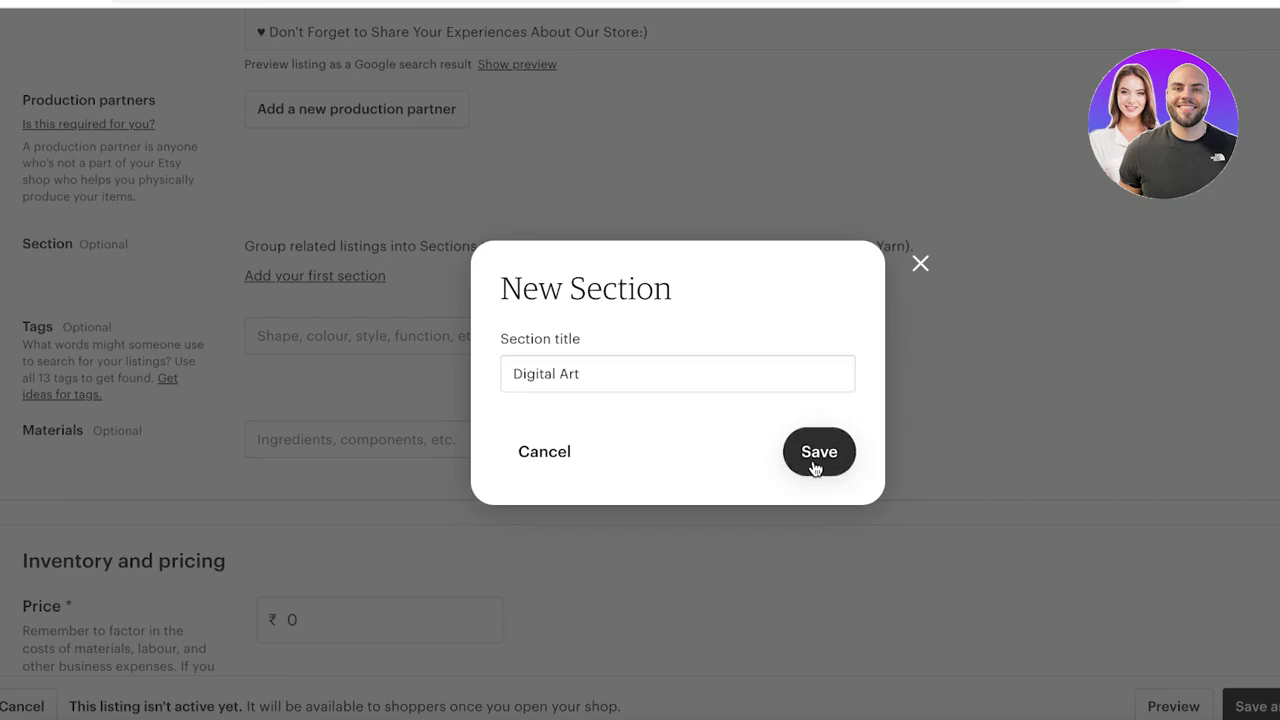
{"action": "left_click", "coordinate": [814, 458]}
- Add the tags frame, art and astronaut to the listing
{"action": "left_click", "coordinate": [483, 324]}
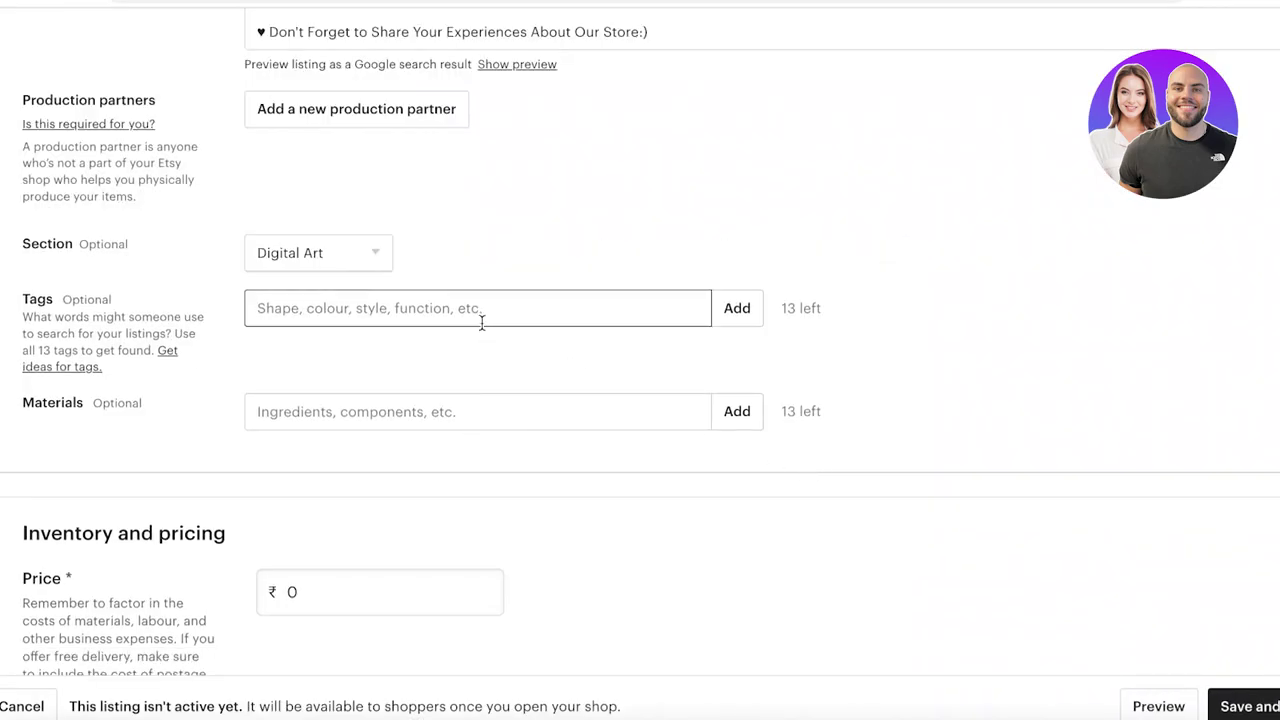
{"action": "type", "text": "frame, art, astronaut"}
{"action": "key", "text": "Return"}
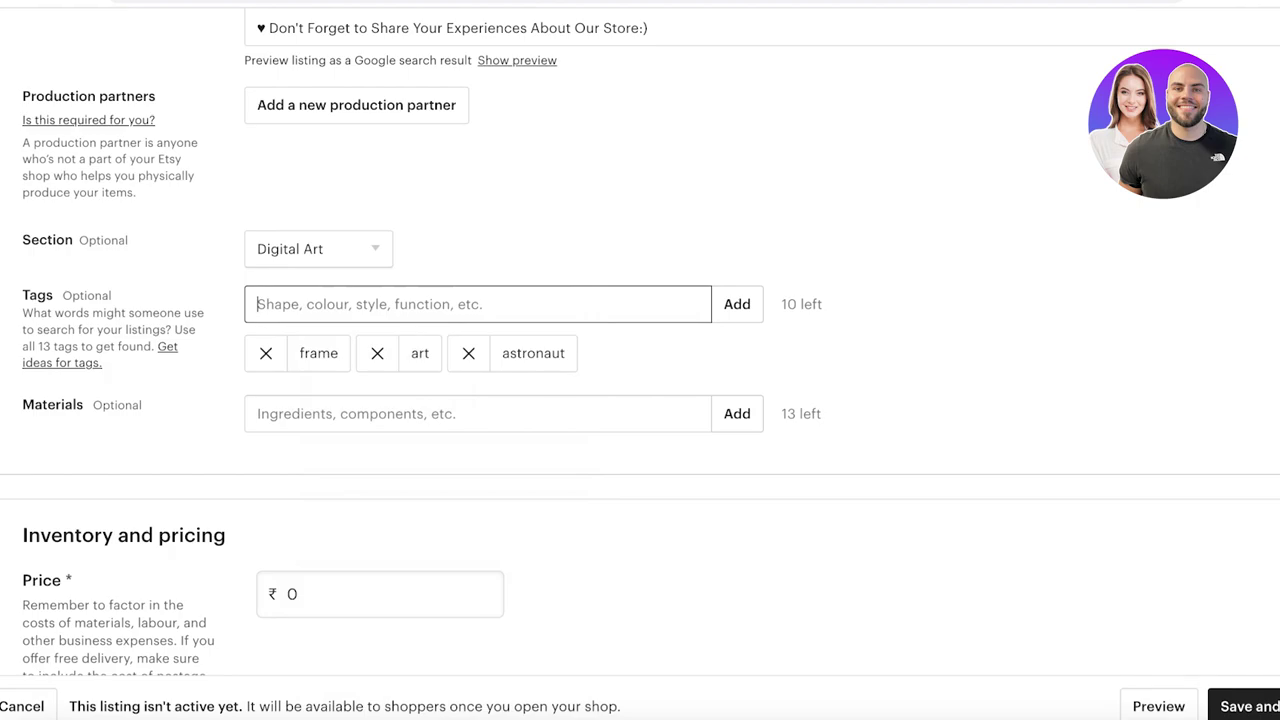
{"action": "left_click", "coordinate": [371, 428]}
{"action": "scroll", "coordinate": [323, 457], "scroll_direction": "down", "scroll_amount": 3}
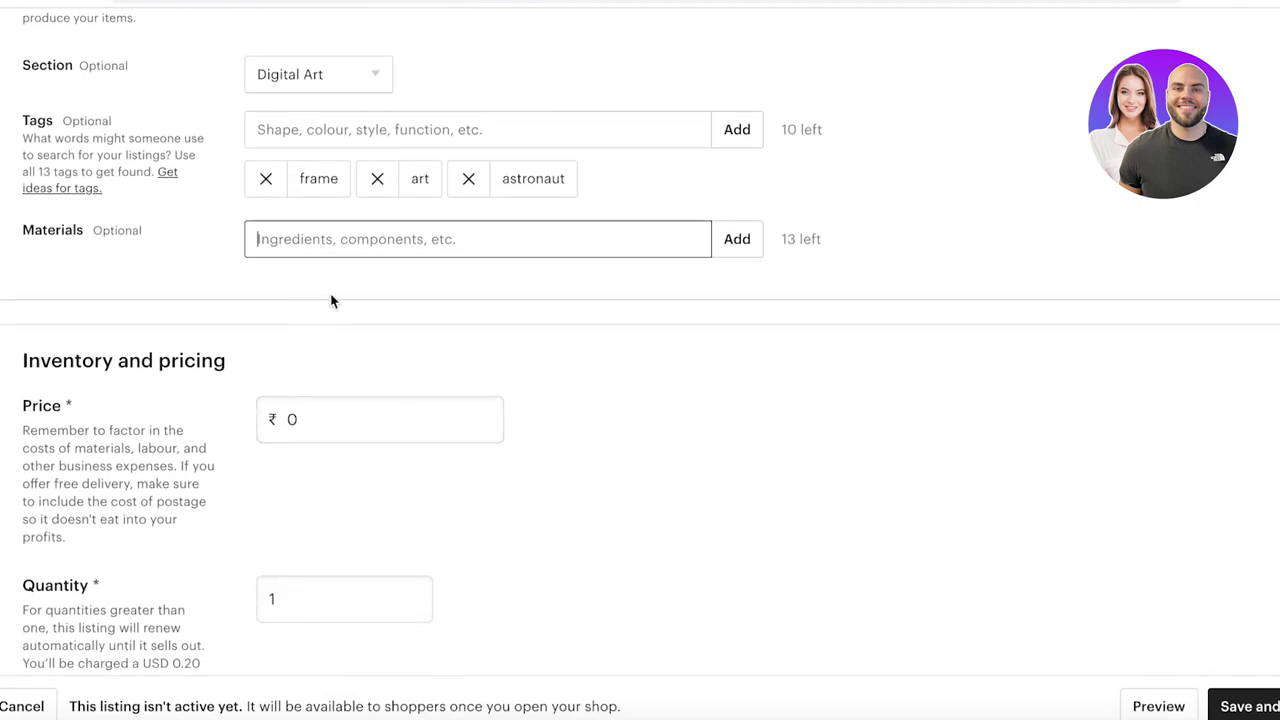
- Enter a price of 300 and replace the quantity of 1 with 50
{"action": "scroll", "coordinate": [333, 301], "scroll_direction": "down", "scroll_amount": 3}
{"action": "left_click", "coordinate": [431, 156]}
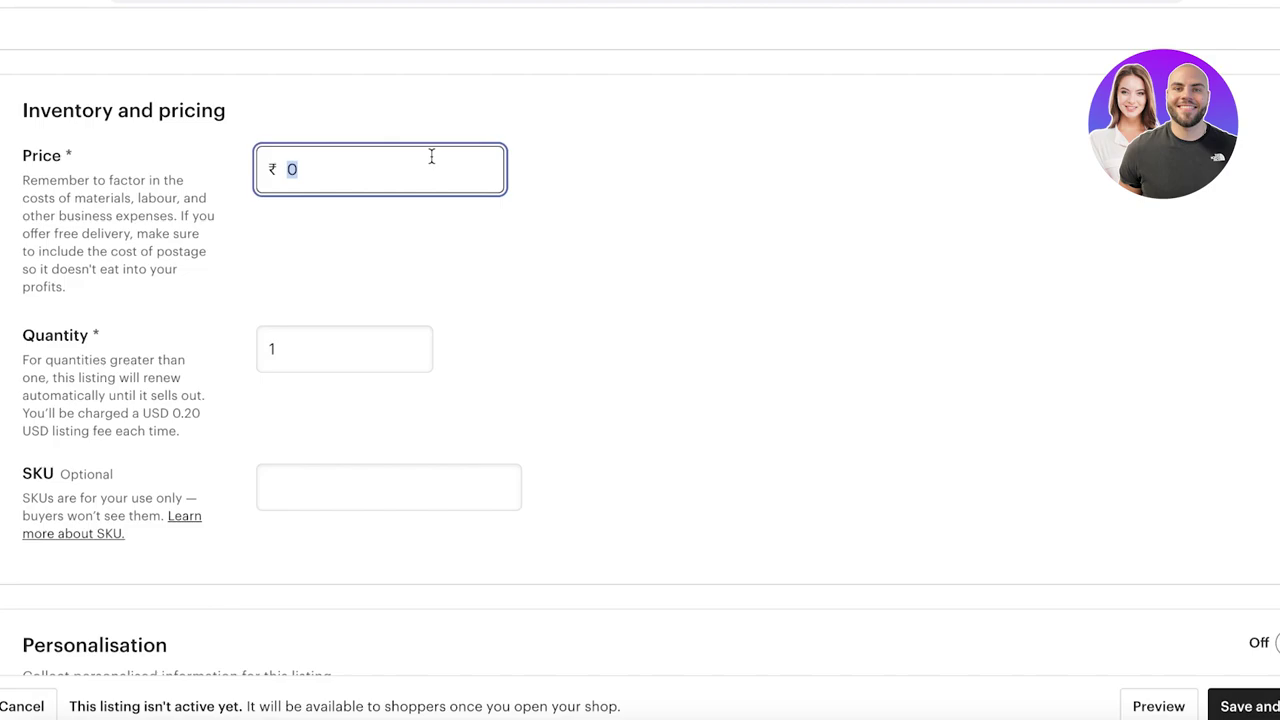
{"action": "type", "text": "300"}
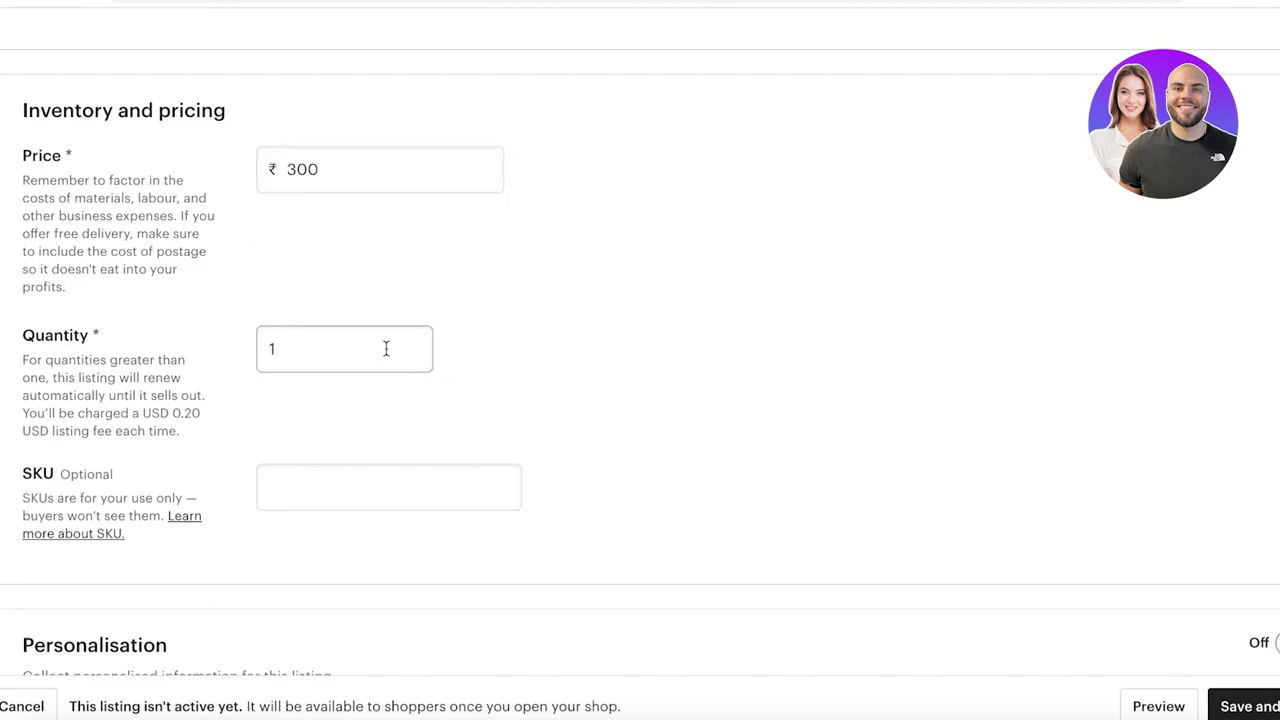
{"action": "left_click", "coordinate": [386, 348]}
{"action": "key", "text": "BackSpace"}
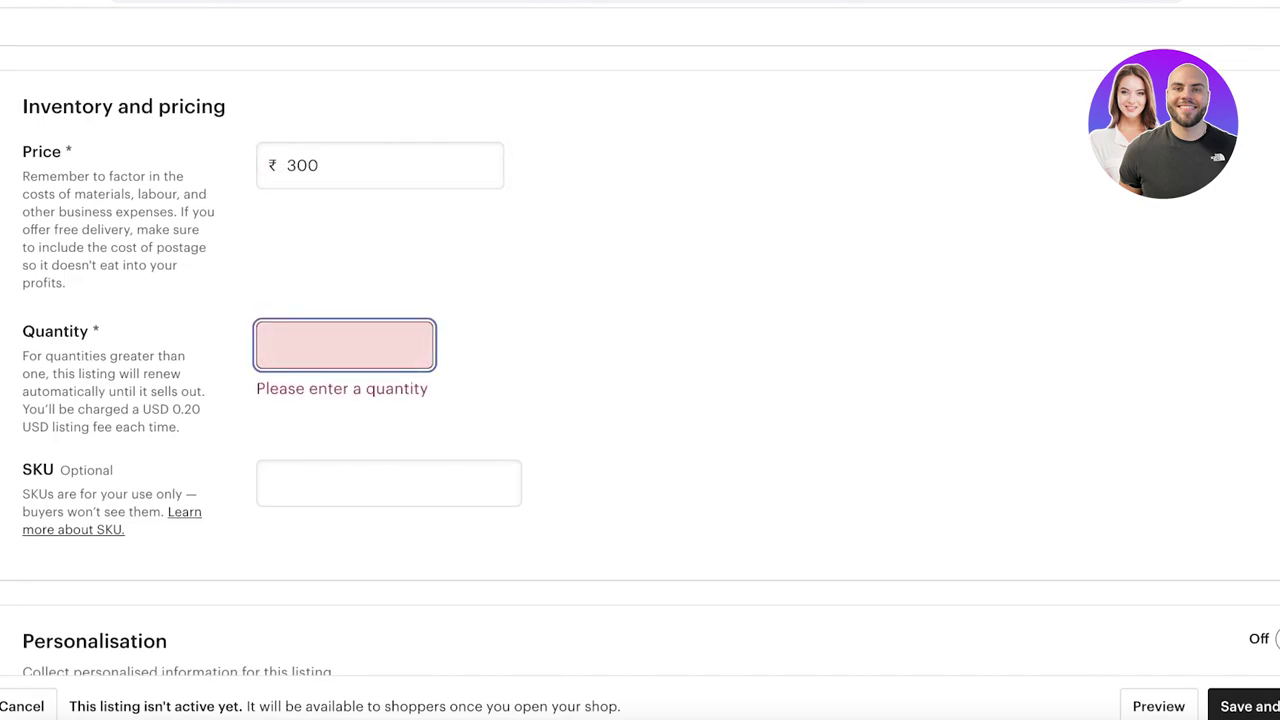
{"action": "type", "text": "50"}
{"action": "left_click", "coordinate": [486, 349]}
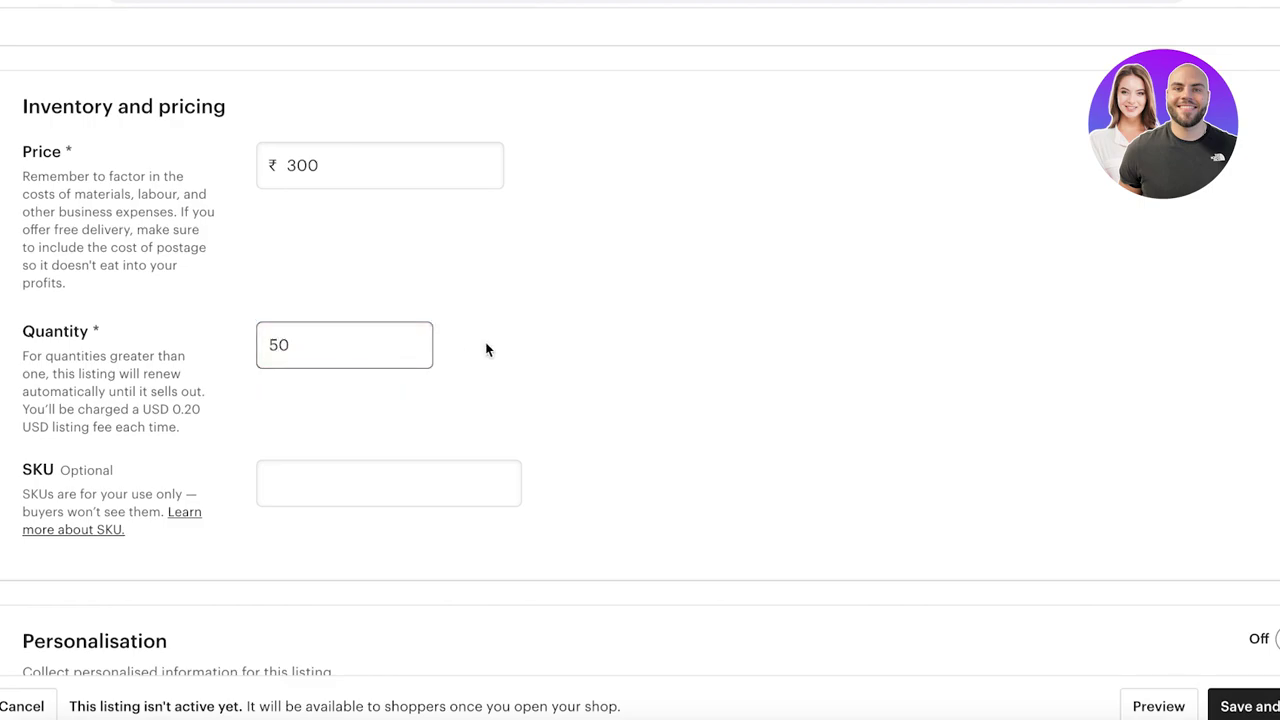
{"action": "scroll", "coordinate": [487, 349], "scroll_direction": "down", "scroll_amount": 1}
{"action": "scroll", "coordinate": [470, 360], "scroll_direction": "down", "scroll_amount": 2}
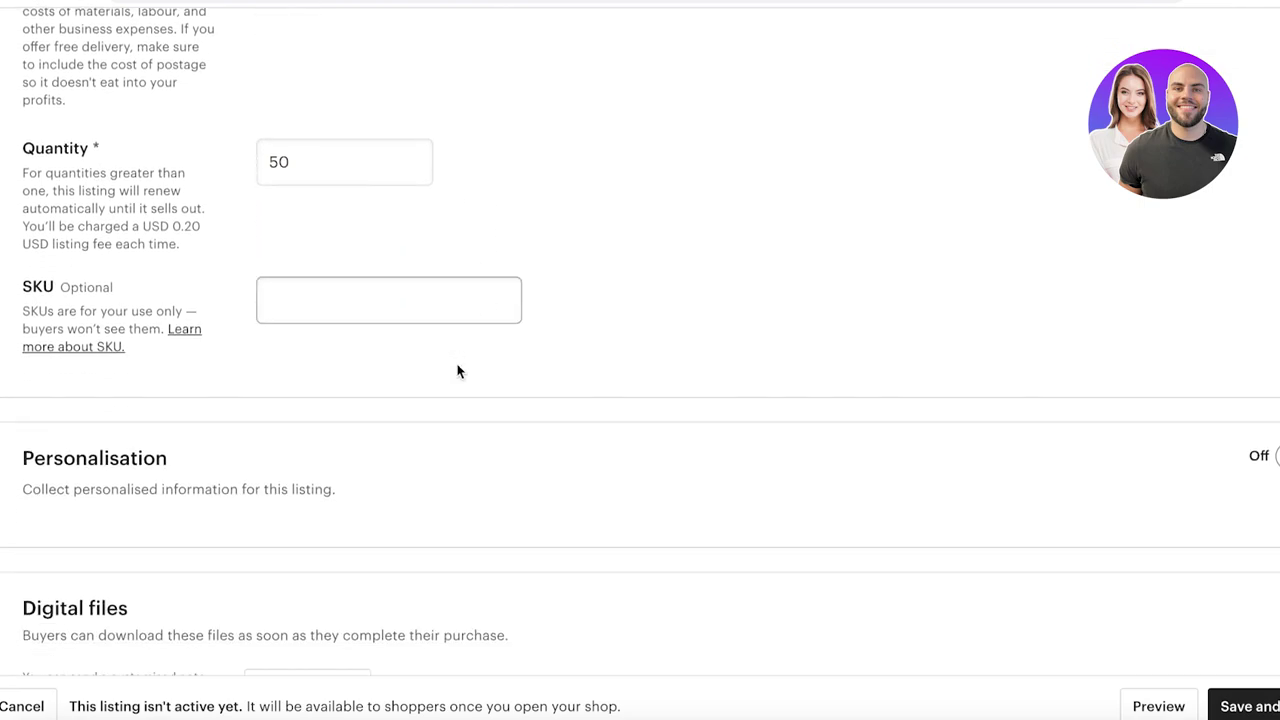
{"action": "scroll", "coordinate": [480, 290], "scroll_direction": "down", "scroll_amount": 5}
{"action": "scroll", "coordinate": [1083, 334], "scroll_direction": "up", "scroll_amount": 5}
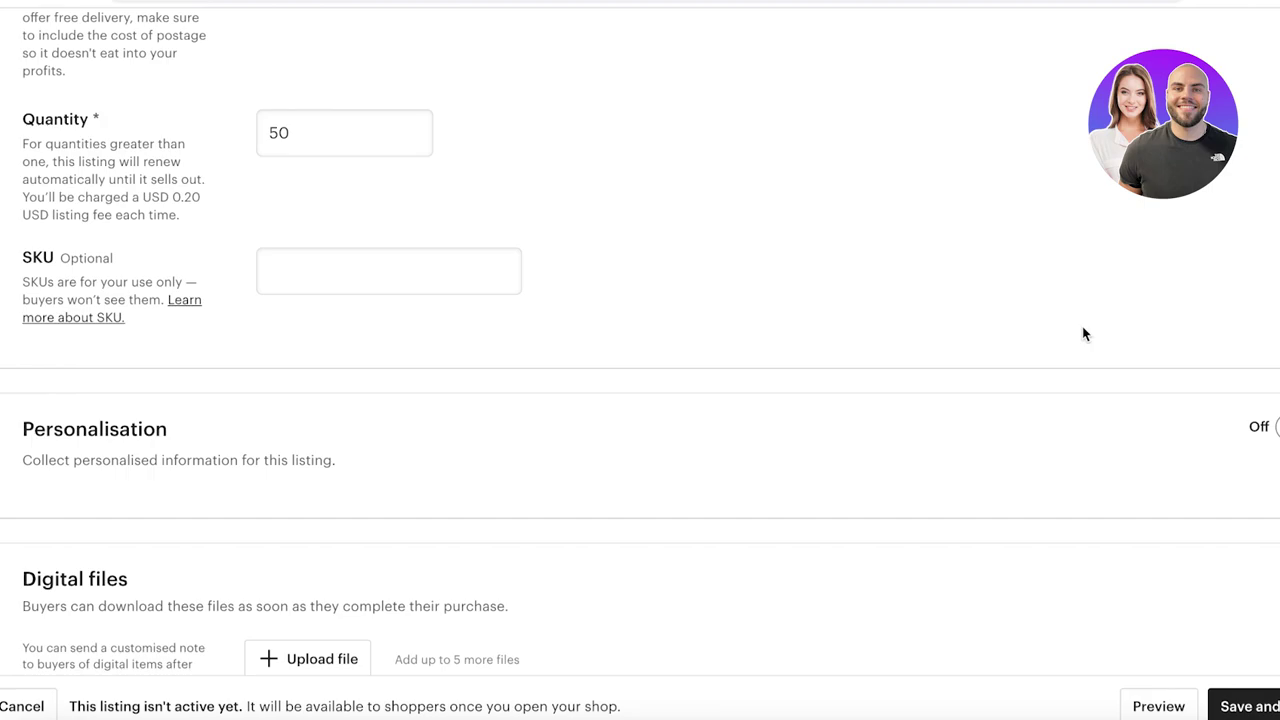
{"action": "scroll", "coordinate": [582, 177], "scroll_direction": "down", "scroll_amount": 2}
{"action": "scroll", "coordinate": [583, 177], "scroll_direction": "up", "scroll_amount": 2}
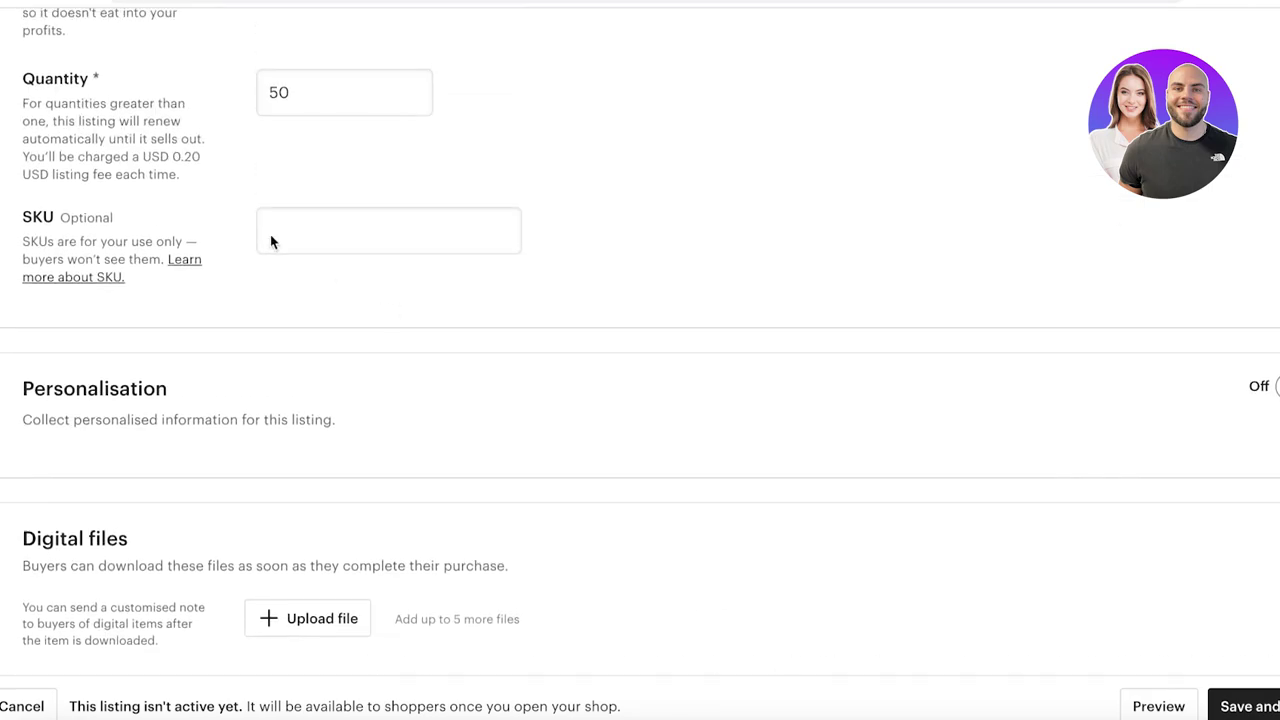
- Upload the Black White Design PDF from Downloads as the listing's digital file
{"action": "scroll", "coordinate": [318, 139], "scroll_direction": "down", "scroll_amount": 5}
{"action": "left_click", "coordinate": [322, 128]}
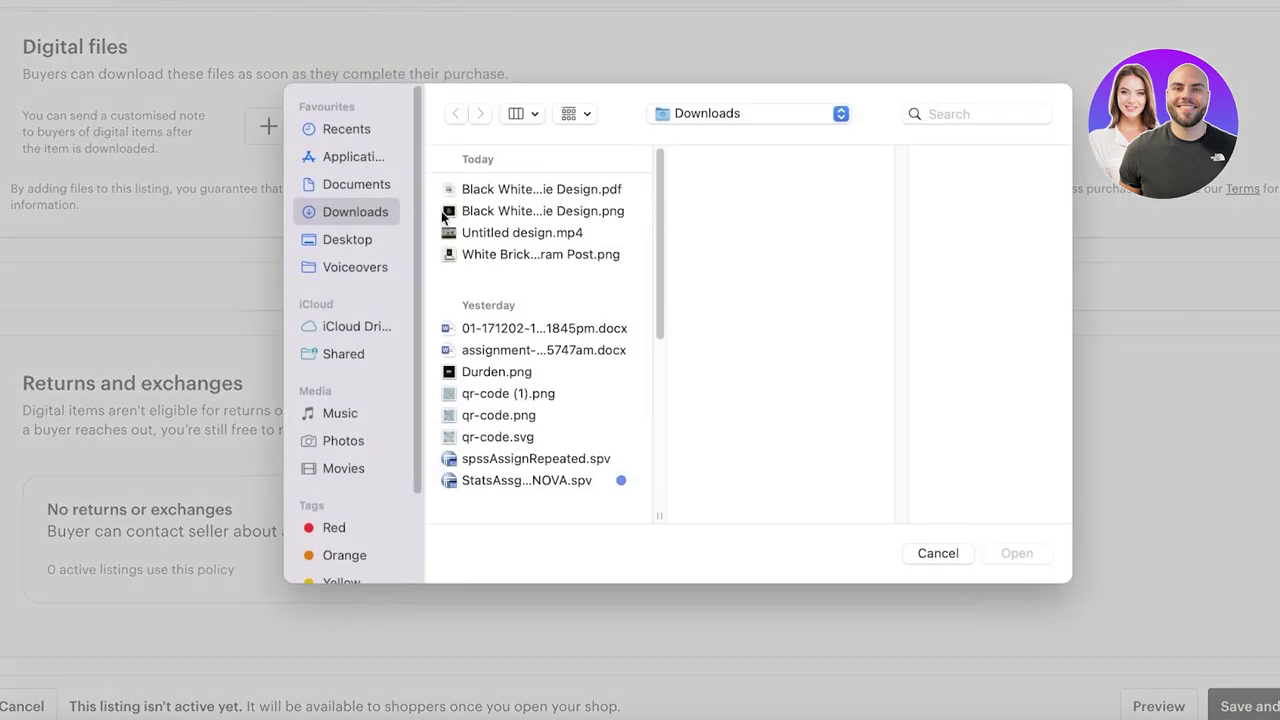
{"action": "scroll", "coordinate": [518, 363], "scroll_direction": "down", "scroll_amount": 5}
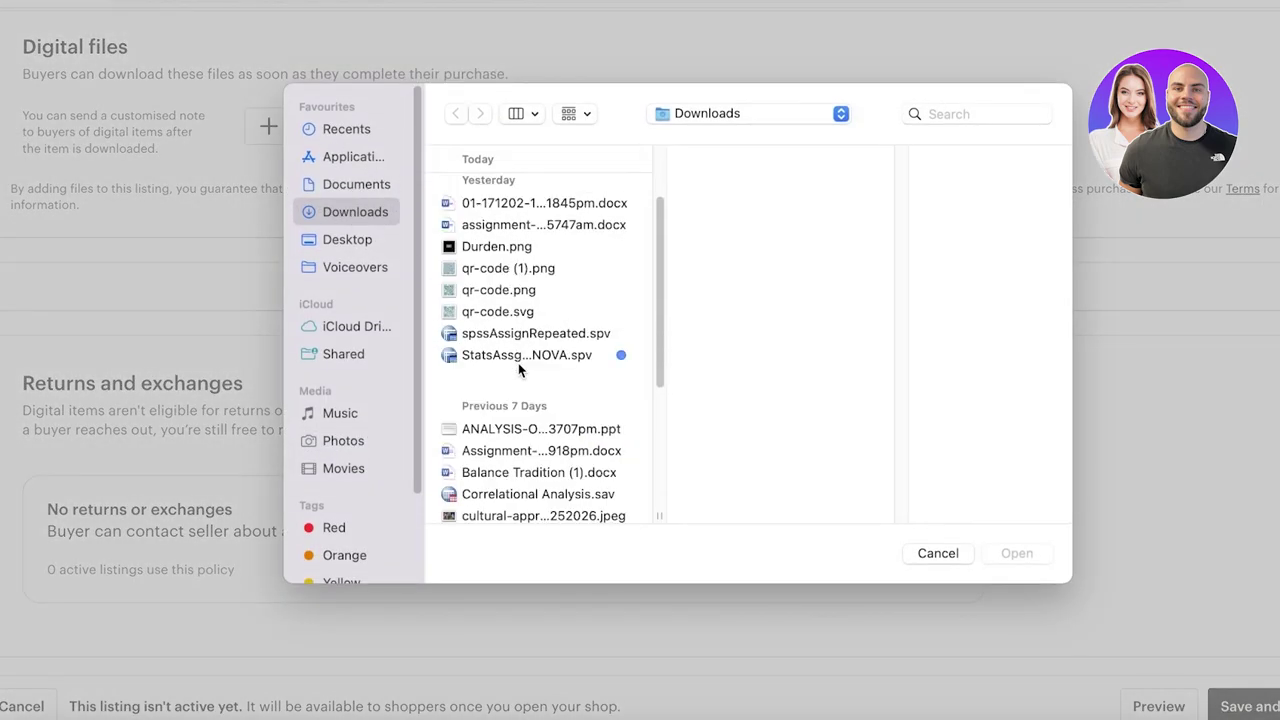
{"action": "scroll", "coordinate": [548, 398], "scroll_direction": "up", "scroll_amount": 5}
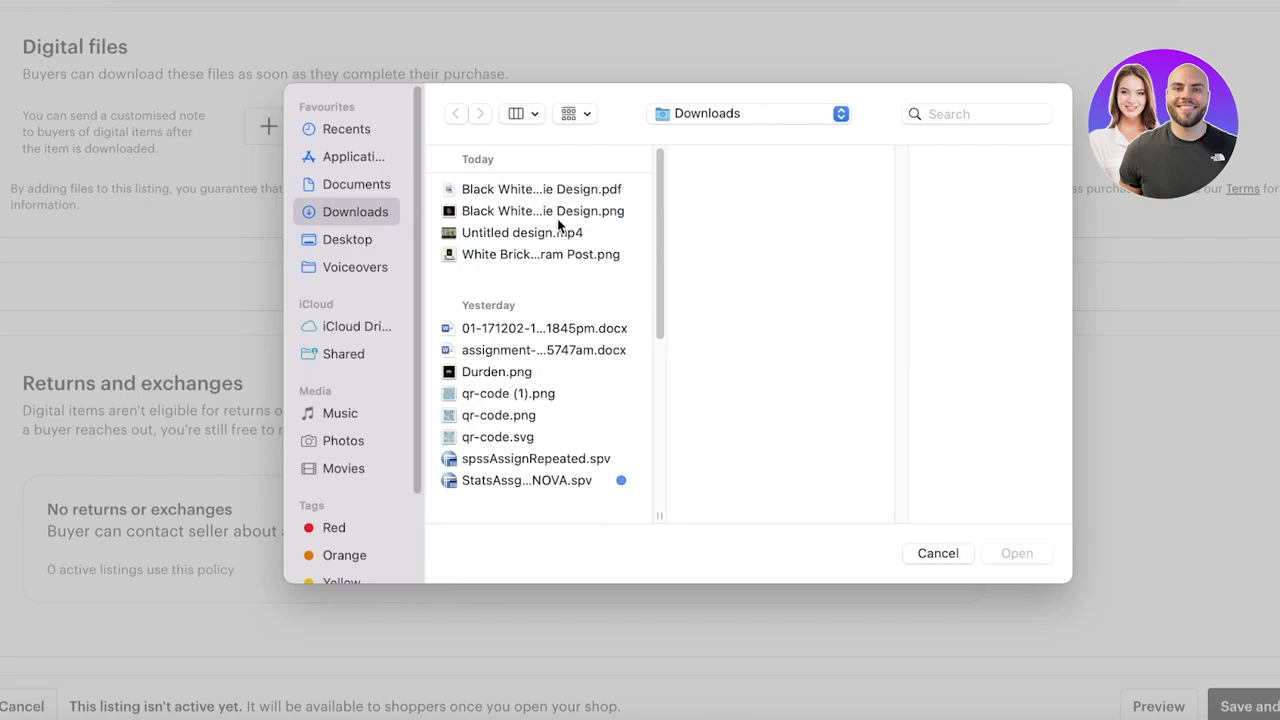
{"action": "left_click", "coordinate": [579, 193]}
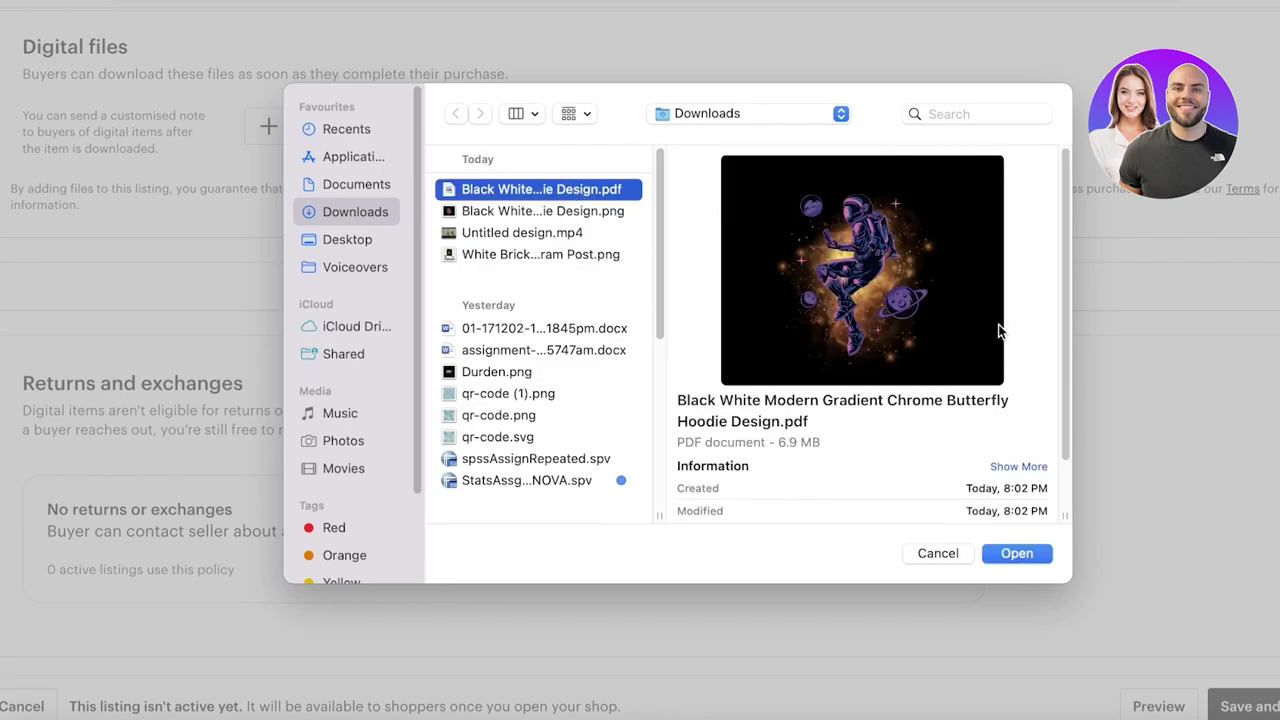
{"action": "left_click", "coordinate": [1017, 553]}
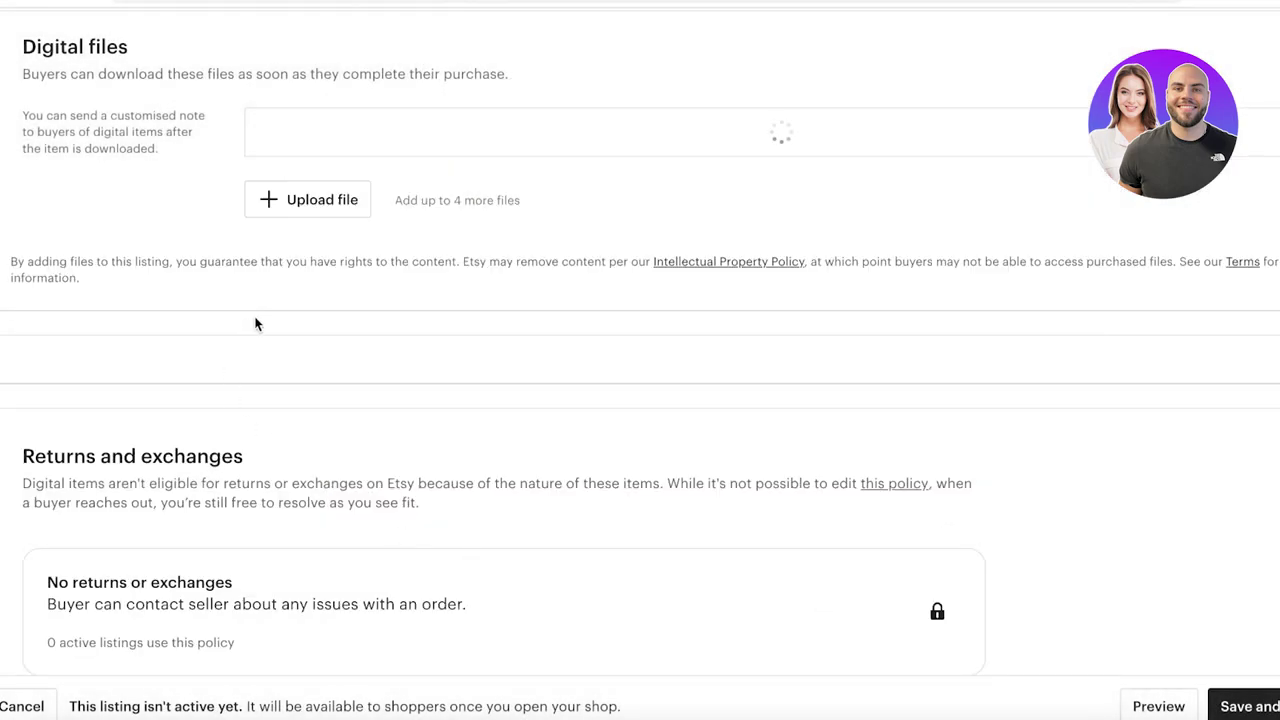
- Save the listing and continue, dismissing the required-fields warning
{"action": "scroll", "coordinate": [257, 323], "scroll_direction": "down", "scroll_amount": 1}
{"action": "scroll", "coordinate": [260, 325], "scroll_direction": "up", "scroll_amount": 2}
{"action": "scroll", "coordinate": [262, 326], "scroll_direction": "down", "scroll_amount": 2}
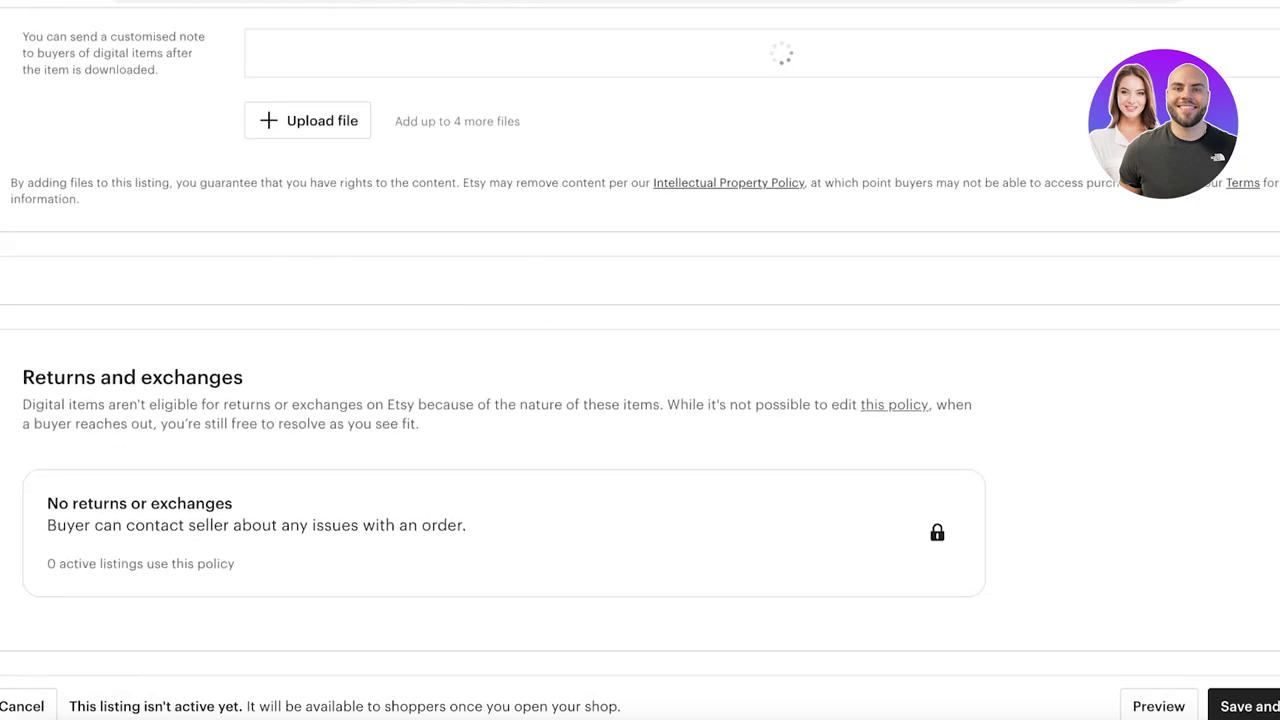
{"action": "left_click", "coordinate": [1245, 706]}
{"action": "scroll", "coordinate": [508, 313], "scroll_direction": "up", "scroll_amount": 3}
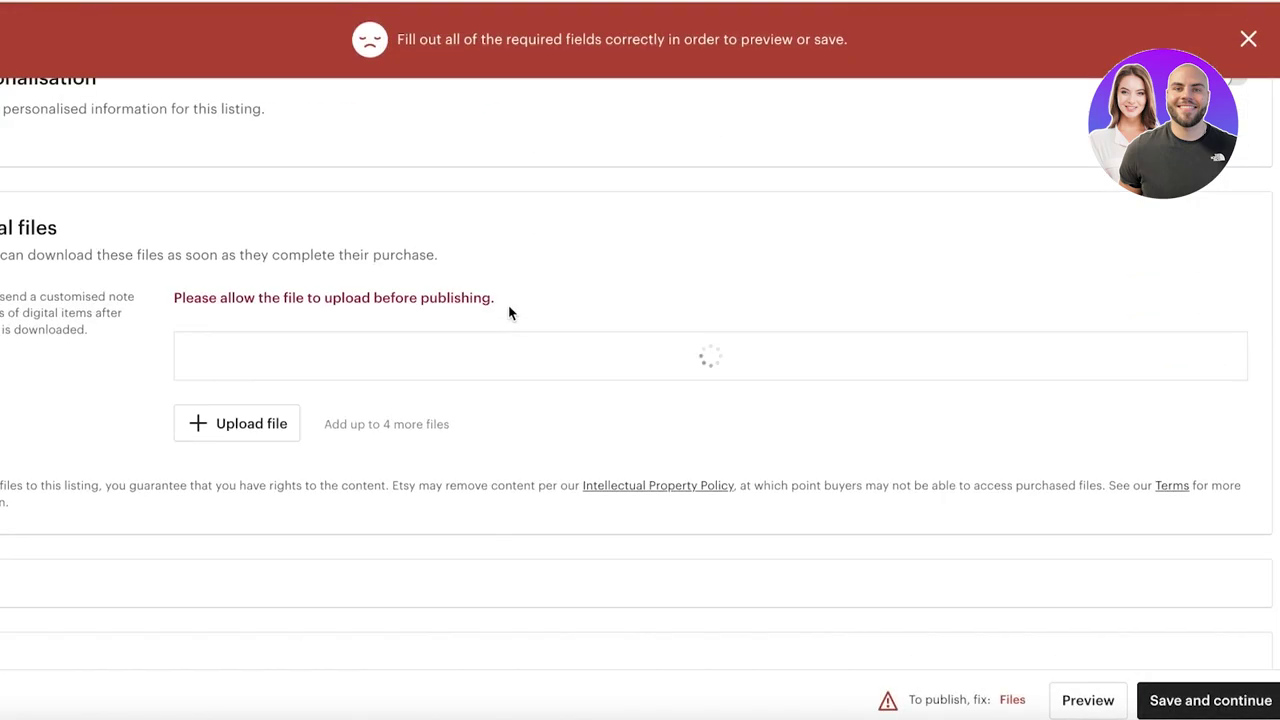
{"action": "scroll", "coordinate": [508, 313], "scroll_direction": "up", "scroll_amount": 5}
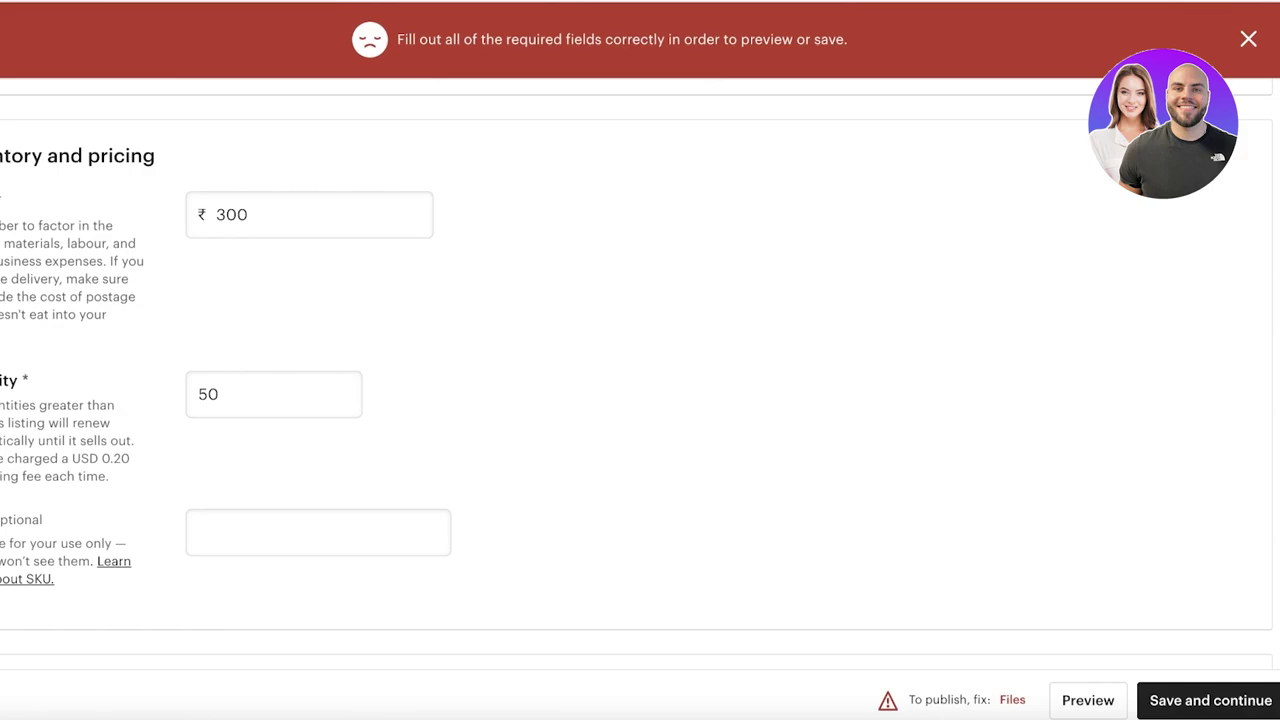
{"action": "scroll", "coordinate": [508, 313], "scroll_direction": "down", "scroll_amount": 4}
{"action": "left_click", "coordinate": [1250, 40]}
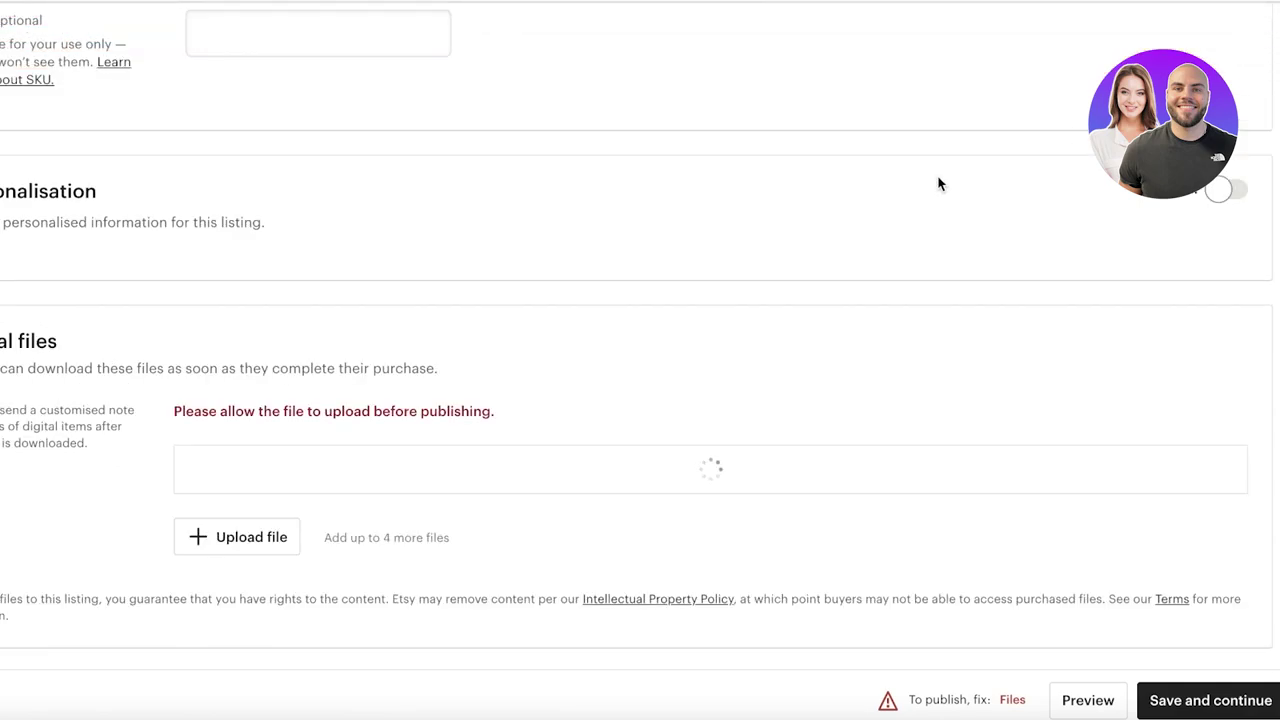
{"action": "scroll", "coordinate": [955, 563], "scroll_direction": "down", "scroll_amount": 3}
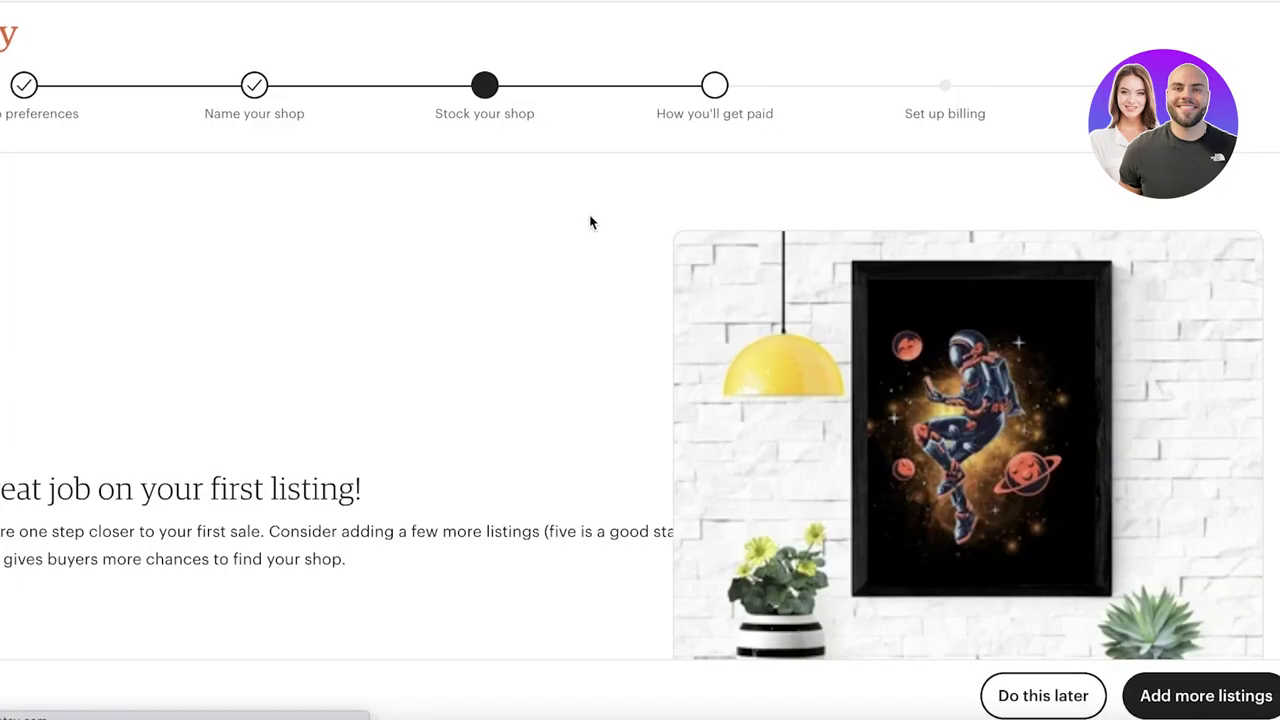
{"action": "scroll", "coordinate": [447, 105], "scroll_direction": "down", "scroll_amount": 3}
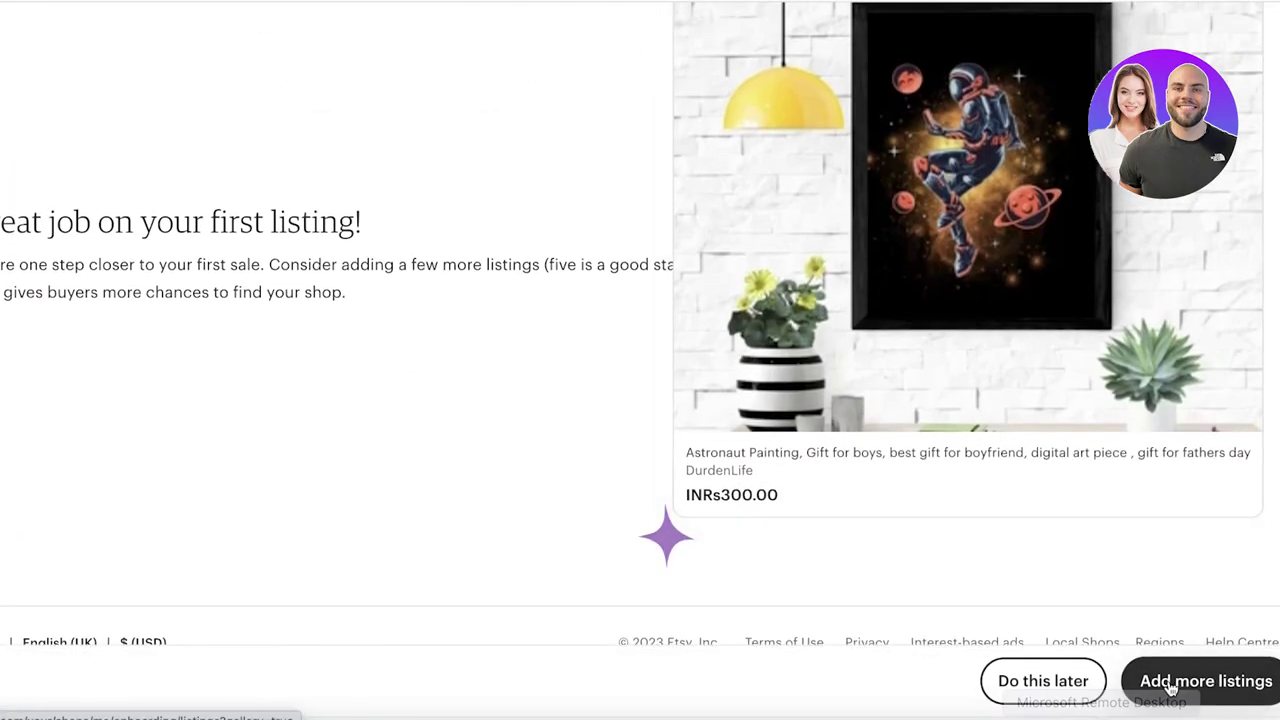
{"action": "scroll", "coordinate": [1006, 646], "scroll_direction": "up", "scroll_amount": 3}
{"action": "scroll", "coordinate": [914, 217], "scroll_direction": "up", "scroll_amount": 1}
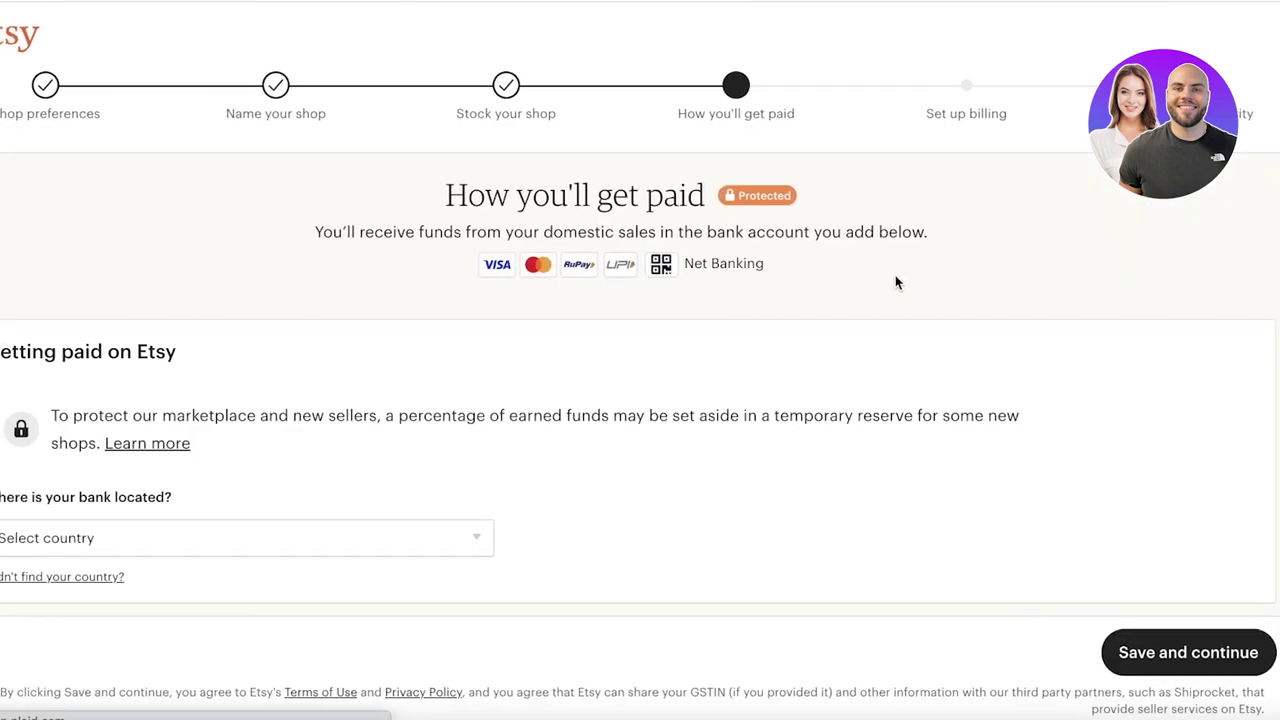
- Browse the bank country dropdown without selecting a country
{"action": "scroll", "coordinate": [897, 200], "scroll_direction": "down", "scroll_amount": 3}
{"action": "scroll", "coordinate": [600, 90], "scroll_direction": "up", "scroll_amount": 3}
{"action": "scroll", "coordinate": [454, 266], "scroll_direction": "down", "scroll_amount": 3}
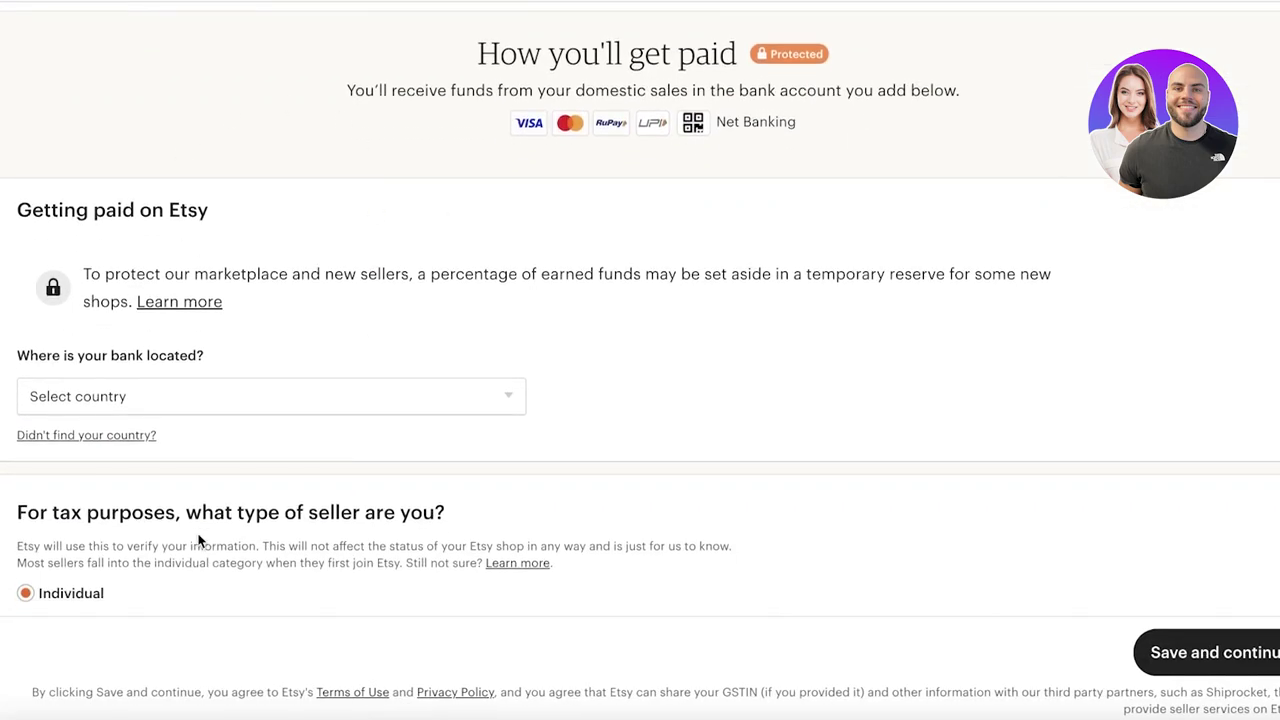
{"action": "left_click", "coordinate": [220, 418]}
{"action": "scroll", "coordinate": [381, 212], "scroll_direction": "down", "scroll_amount": 6}
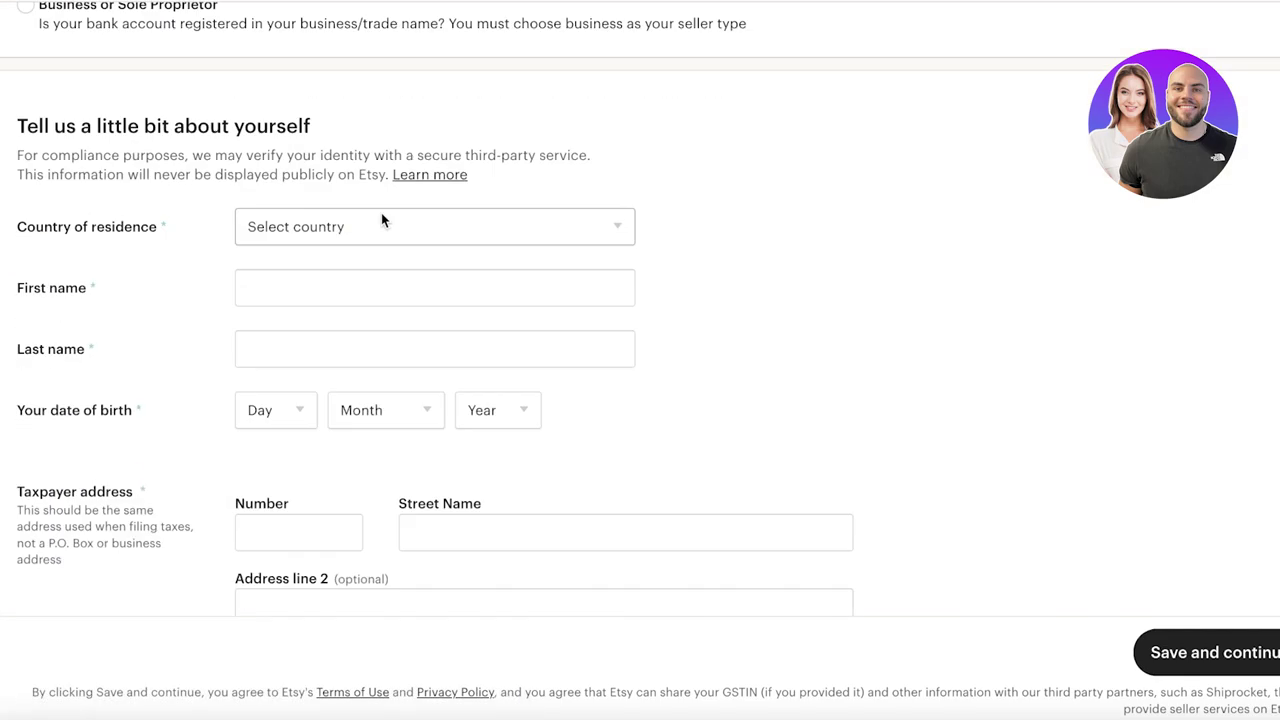
{"action": "scroll", "coordinate": [381, 212], "scroll_direction": "up", "scroll_amount": 6}
{"action": "scroll", "coordinate": [421, 220], "scroll_direction": "down", "scroll_amount": 9}
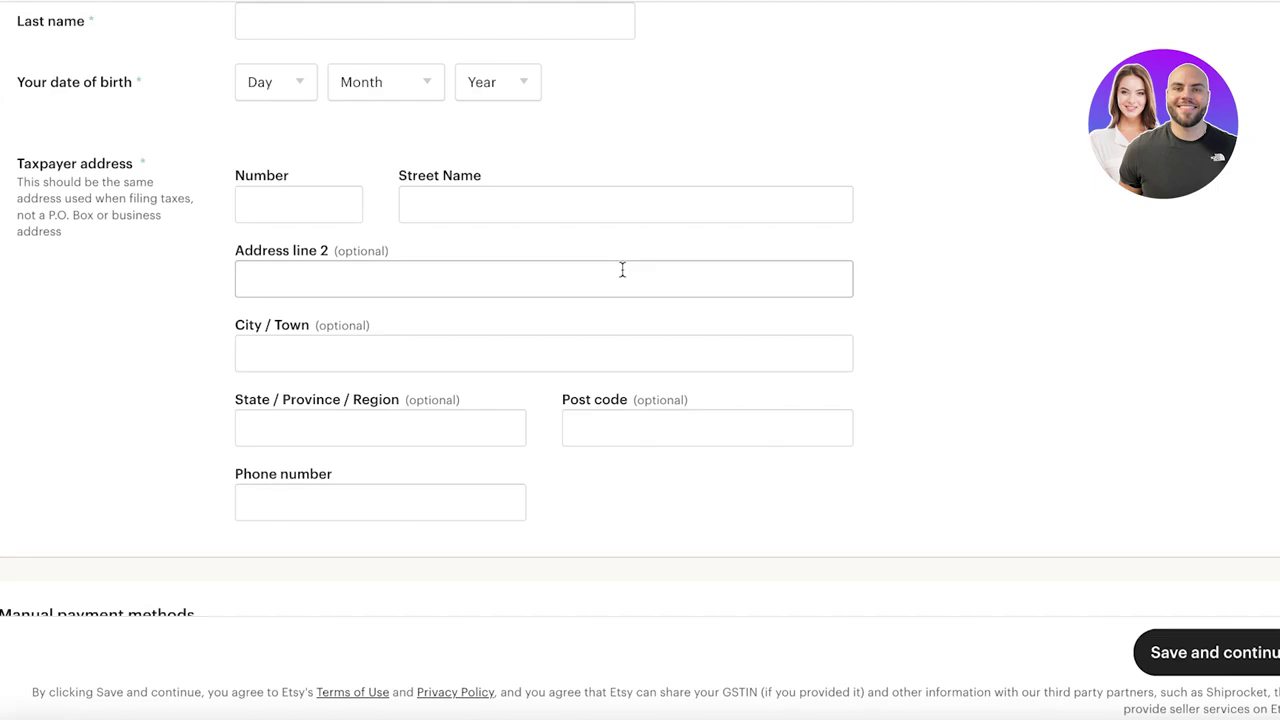
{"action": "scroll", "coordinate": [620, 269], "scroll_direction": "up", "scroll_amount": 10}
{"action": "scroll", "coordinate": [518, 246], "scroll_direction": "down", "scroll_amount": 8}
{"action": "scroll", "coordinate": [94, 234], "scroll_direction": "up", "scroll_amount": 1}
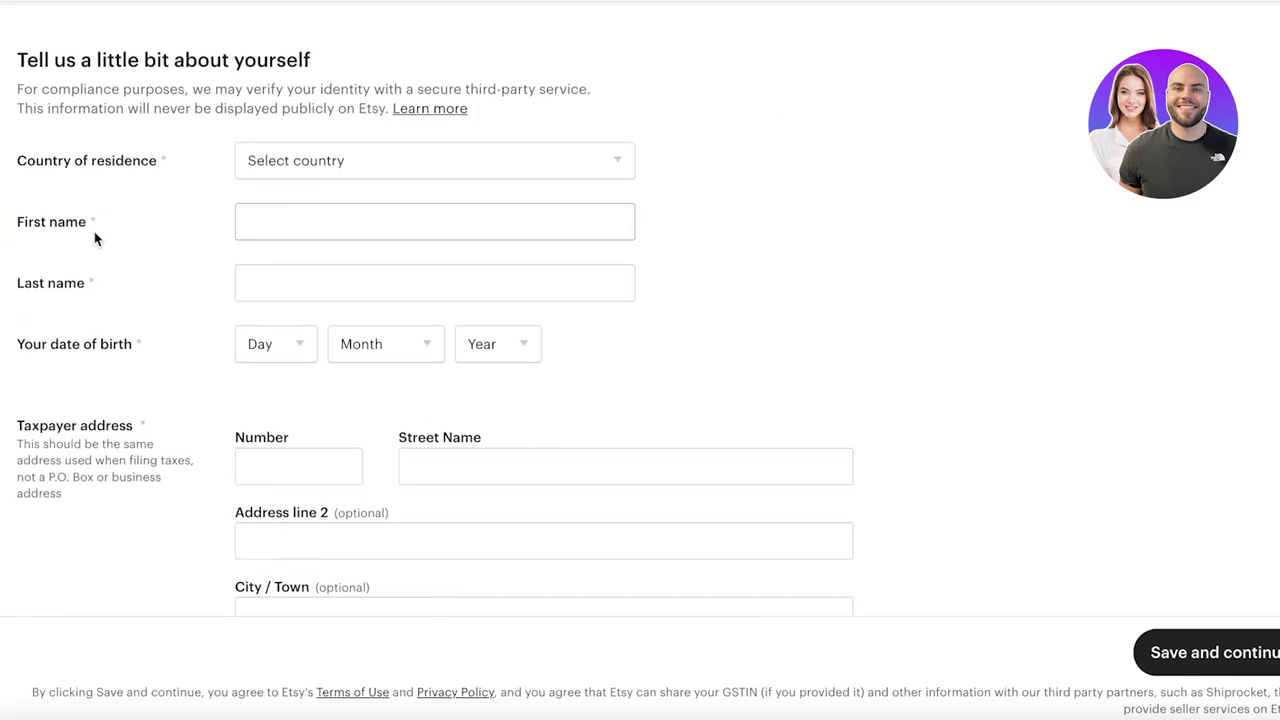
{"action": "scroll", "coordinate": [94, 231], "scroll_direction": "down", "scroll_amount": 5}
{"action": "scroll", "coordinate": [94, 231], "scroll_direction": "up", "scroll_amount": 5}
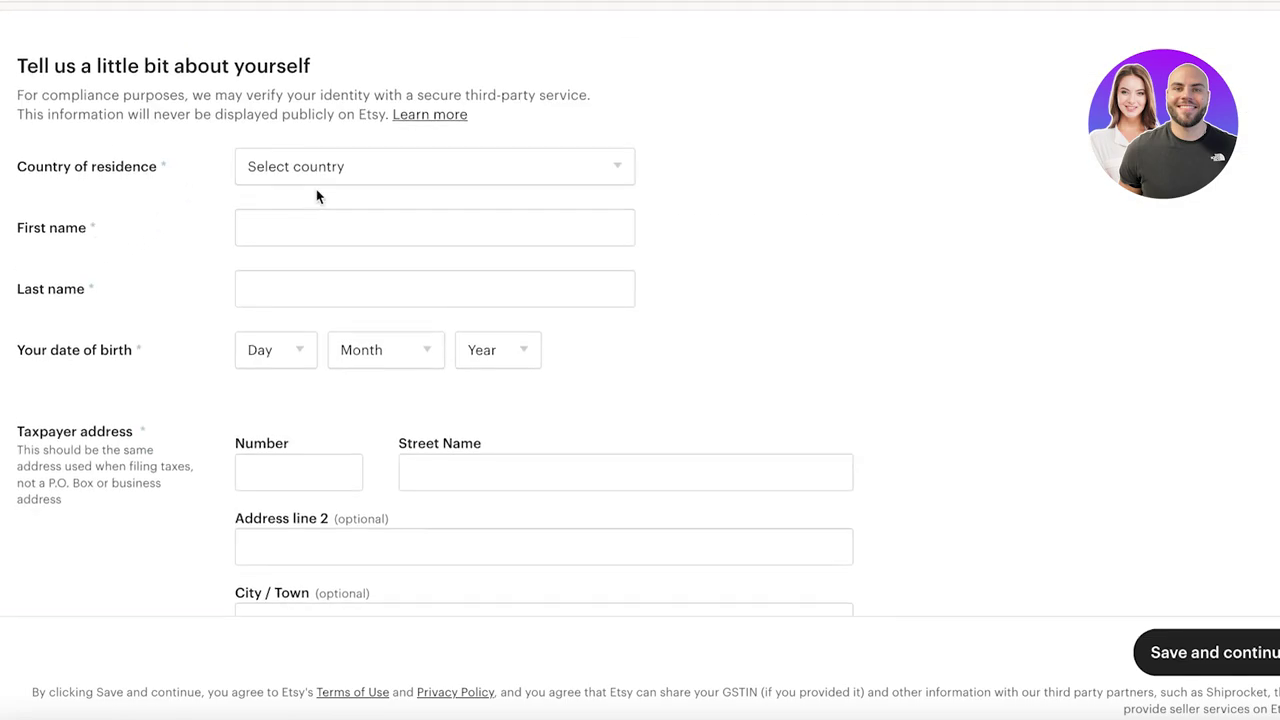
{"action": "scroll", "coordinate": [316, 189], "scroll_direction": "down", "scroll_amount": 1}
{"action": "scroll", "coordinate": [1066, 306], "scroll_direction": "down", "scroll_amount": 10}
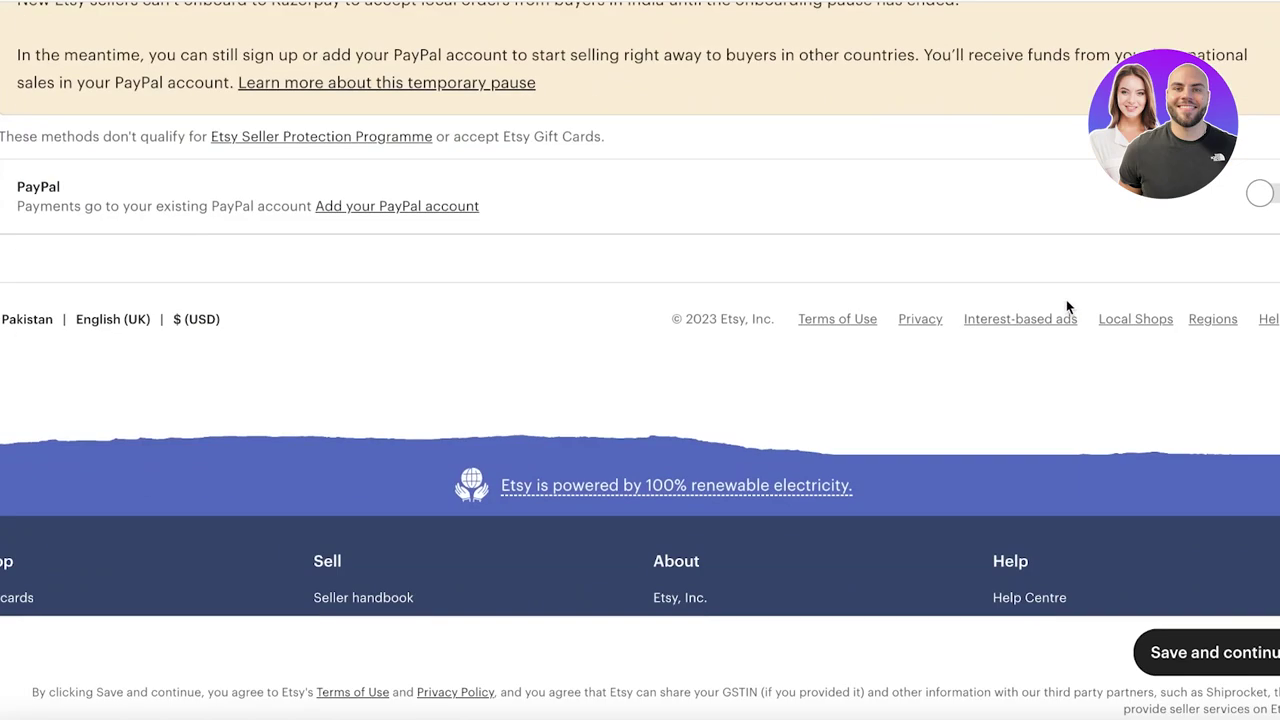
{"action": "scroll", "coordinate": [651, 314], "scroll_direction": "up", "scroll_amount": 11}
{"action": "scroll", "coordinate": [220, 313], "scroll_direction": "down", "scroll_amount": 5}
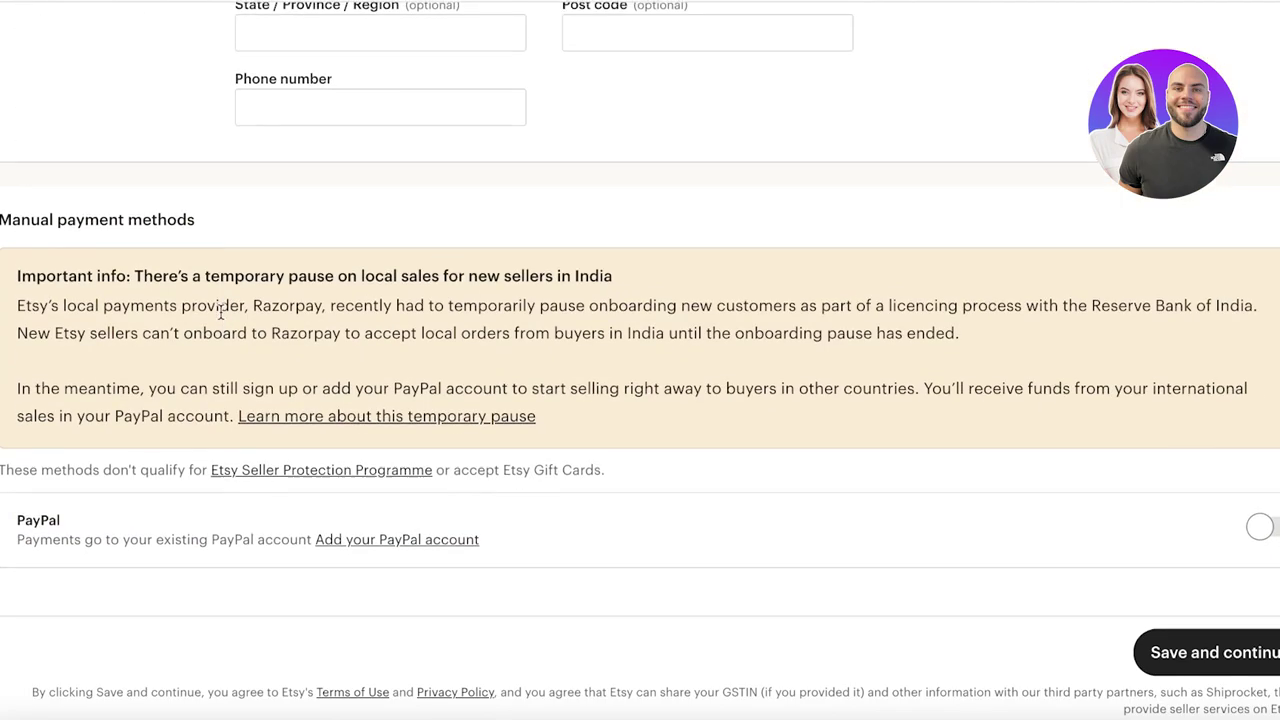
{"action": "scroll", "coordinate": [210, 314], "scroll_direction": "down", "scroll_amount": 4}
{"action": "scroll", "coordinate": [300, 230], "scroll_direction": "up", "scroll_amount": 3}
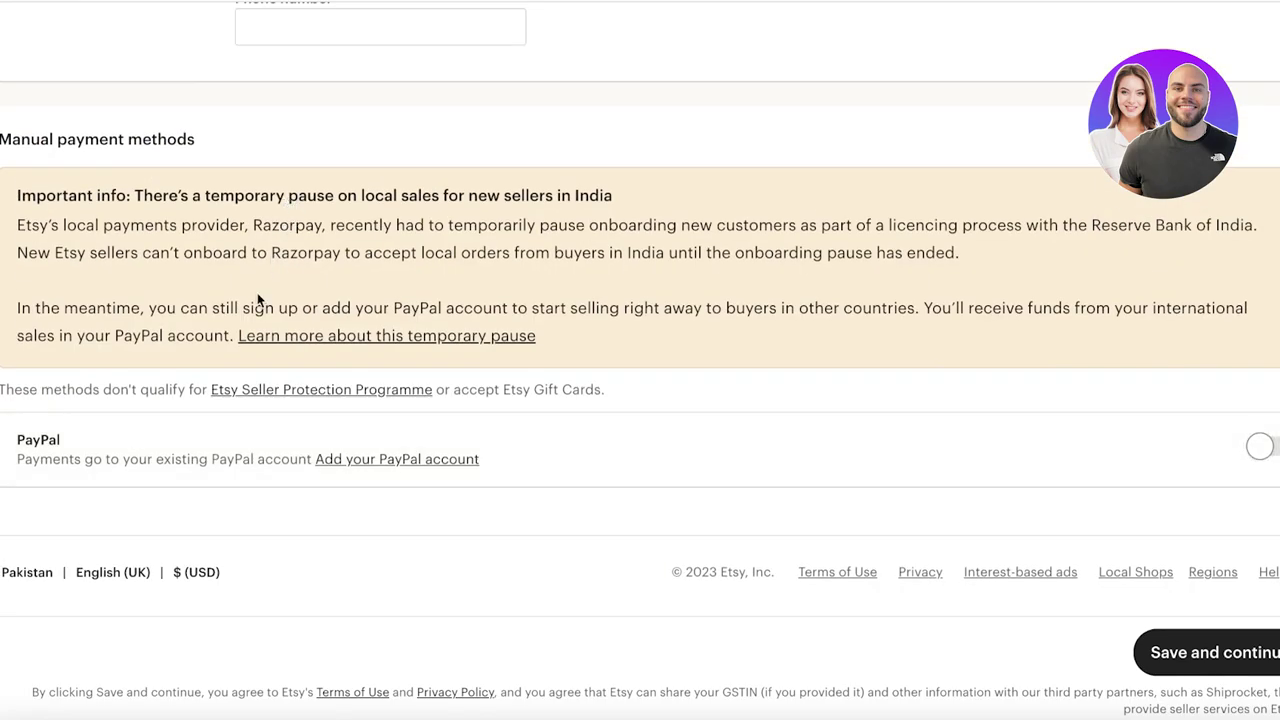
- Toggle PayPal, cancel its account dialog, and try Save and continue
{"action": "left_click", "coordinate": [204, 441]}
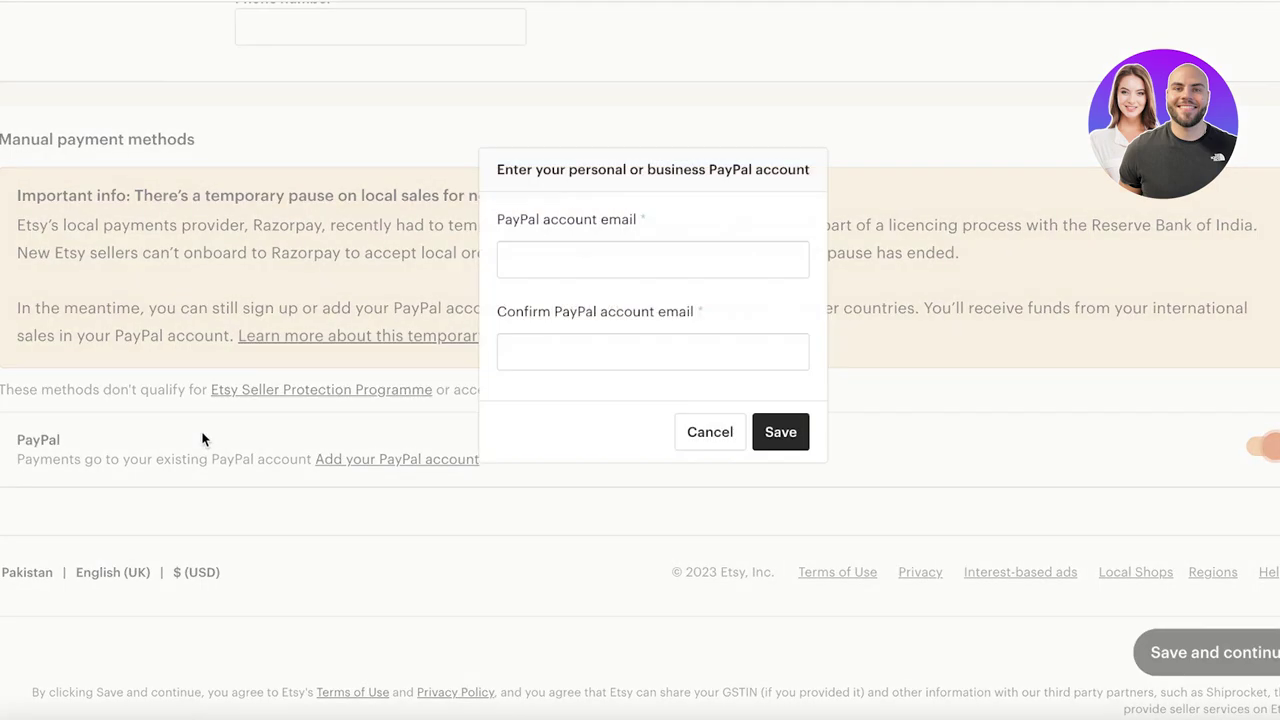
{"action": "left_click", "coordinate": [722, 444]}
{"action": "scroll", "coordinate": [671, 369], "scroll_direction": "up", "scroll_amount": 15}
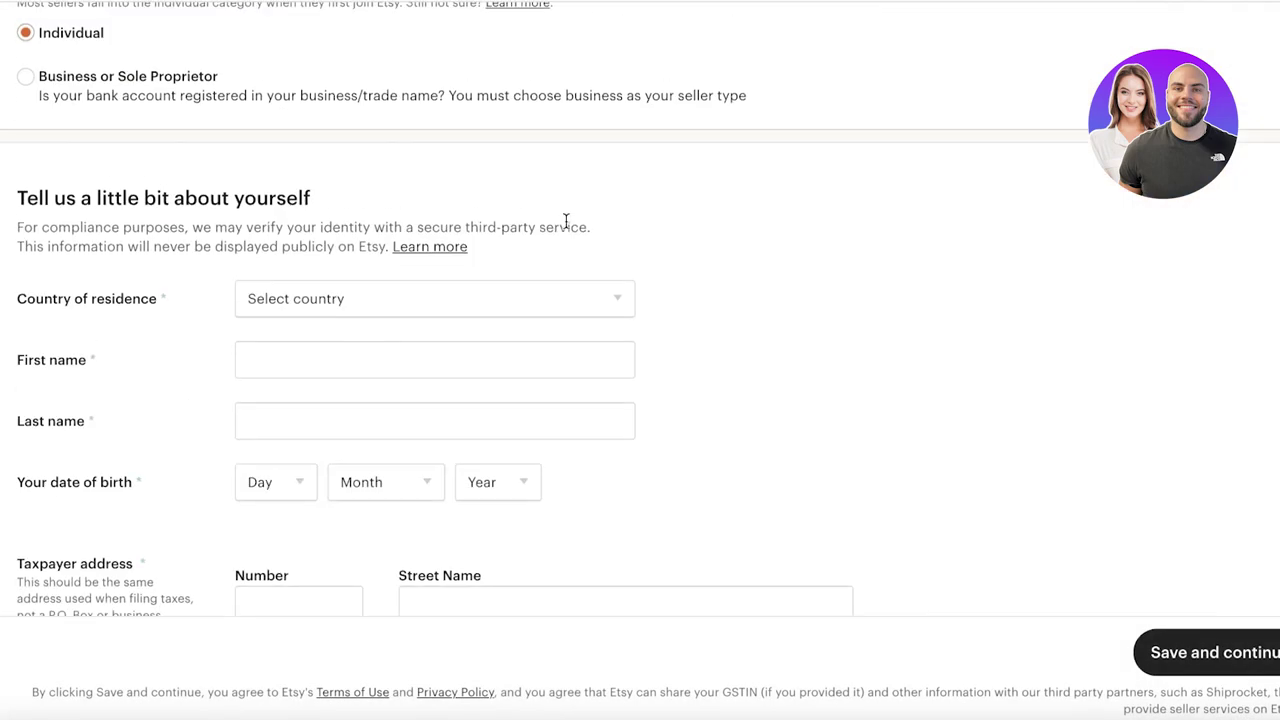
{"action": "scroll", "coordinate": [931, 263], "scroll_direction": "down", "scroll_amount": 1}
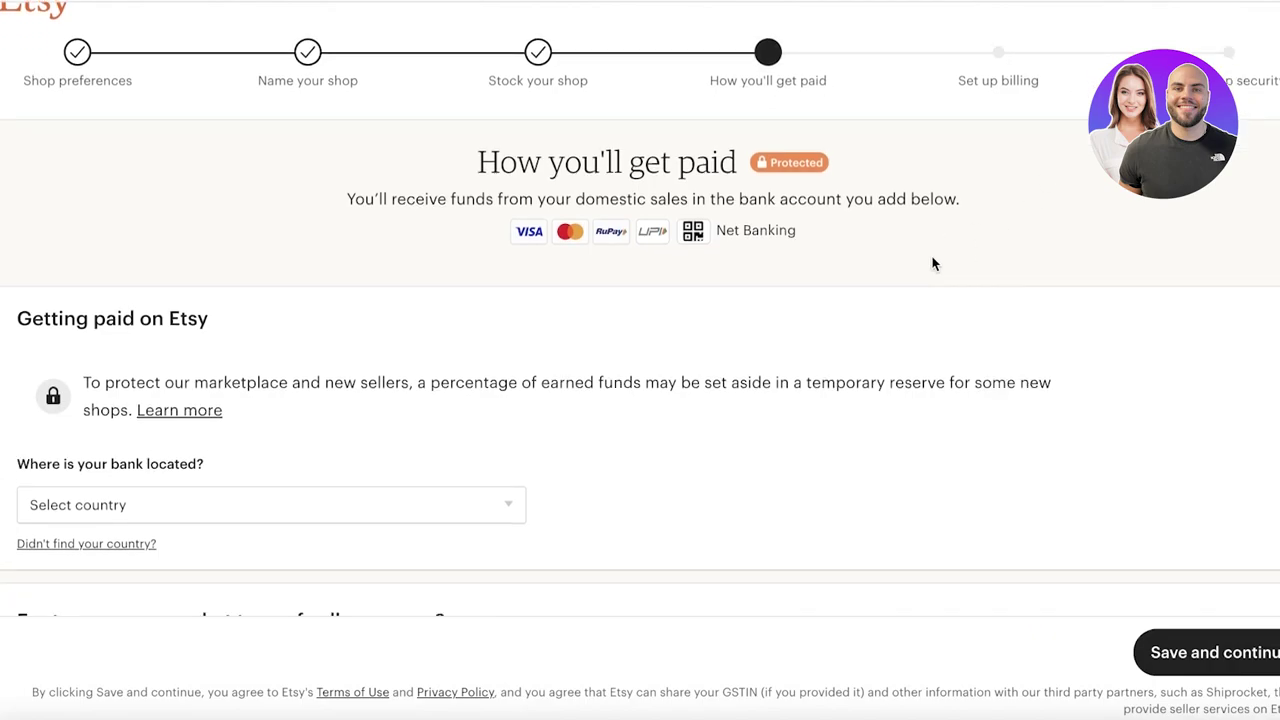
{"action": "scroll", "coordinate": [563, 194], "scroll_direction": "up", "scroll_amount": 1}
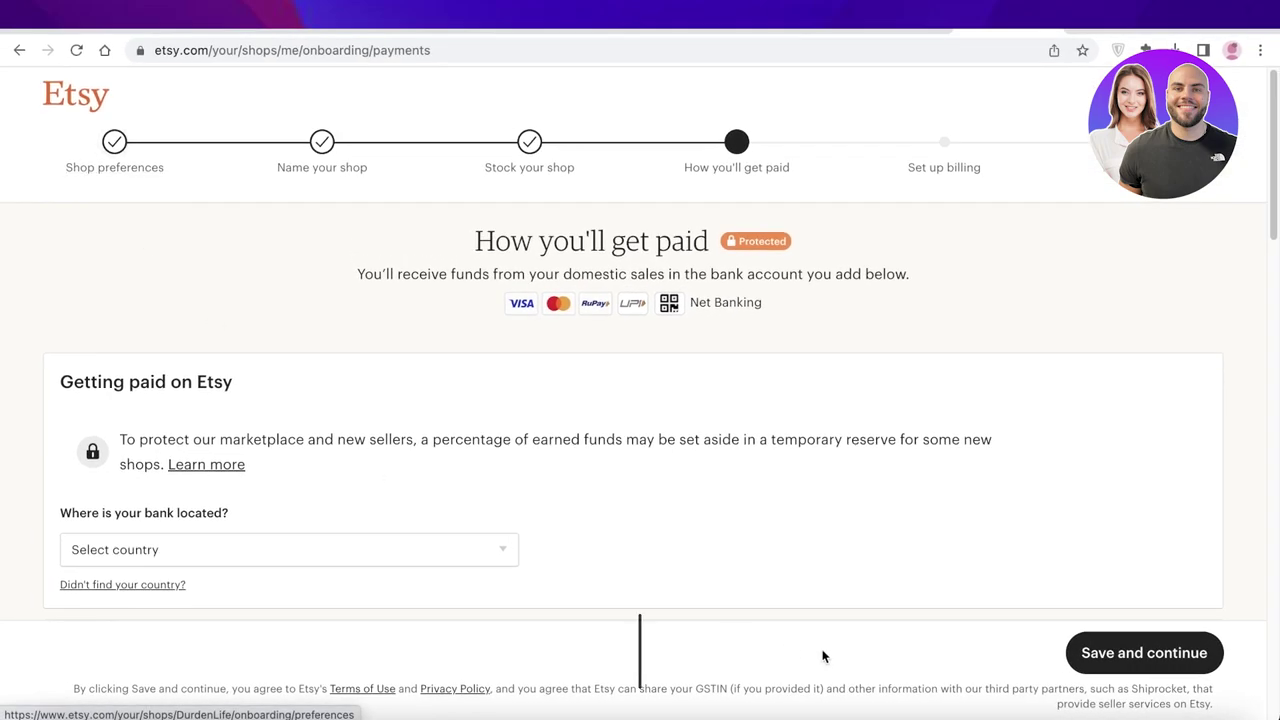
{"action": "left_click", "coordinate": [1137, 652]}
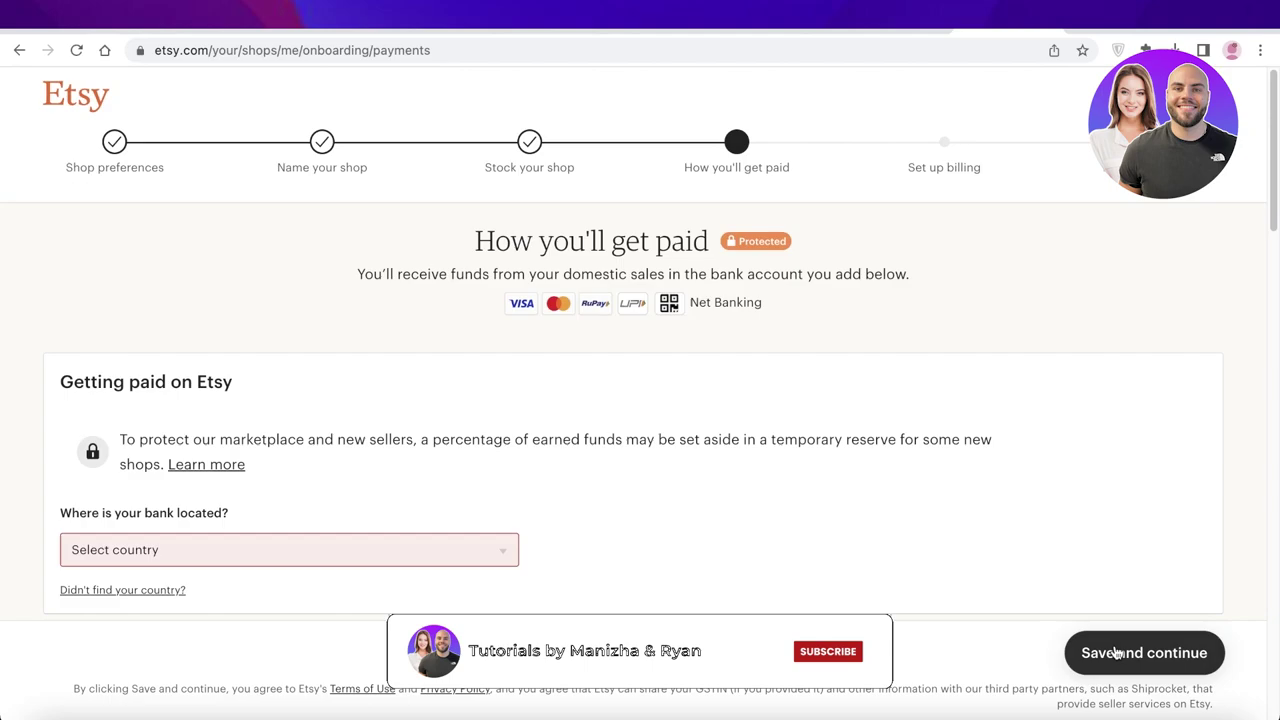